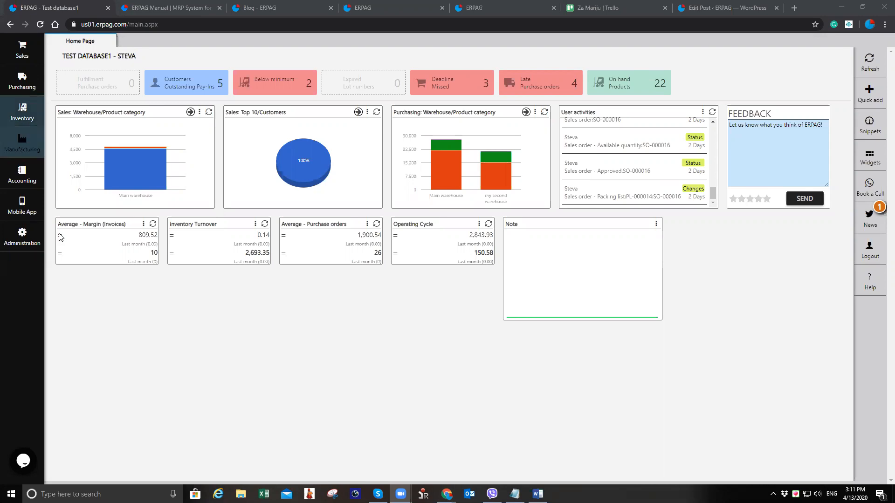
# Add a new warehouse with the description Greek wh
pyautogui.click(22, 235)
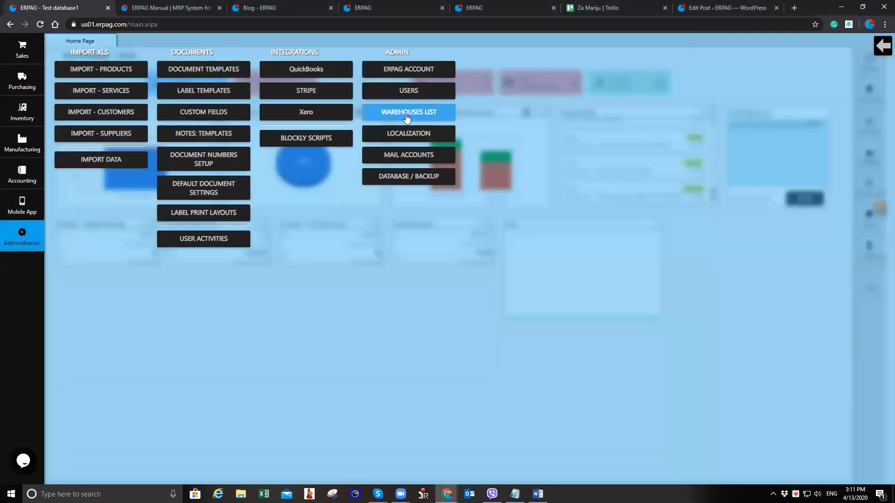
pyautogui.click(402, 114)
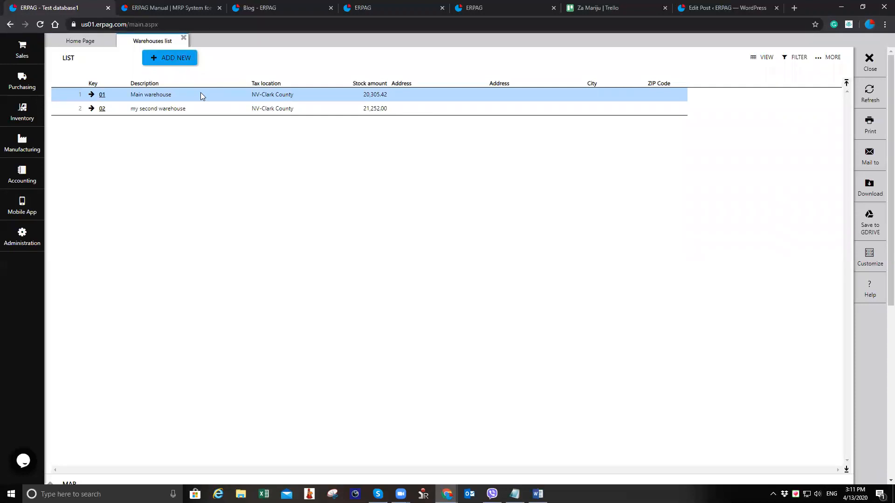
pyautogui.click(170, 59)
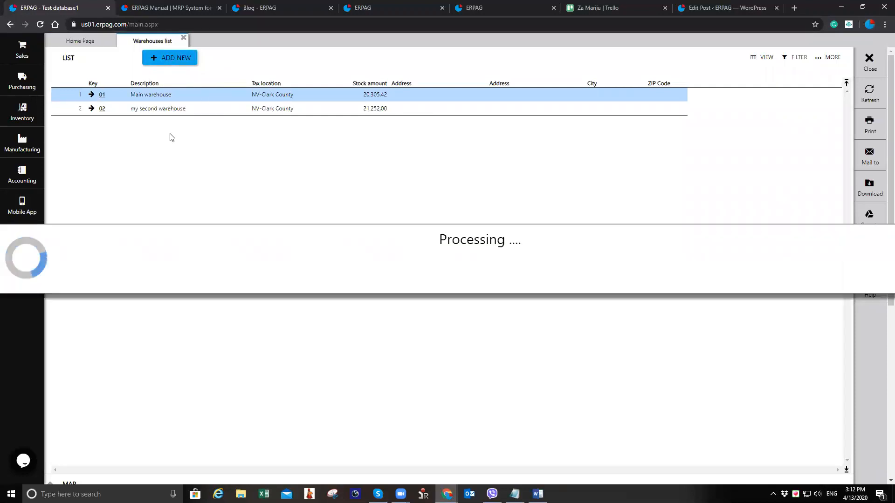
pyautogui.click(150, 80)
pyautogui.write('Greek wa')
pyautogui.press('BackSpace')
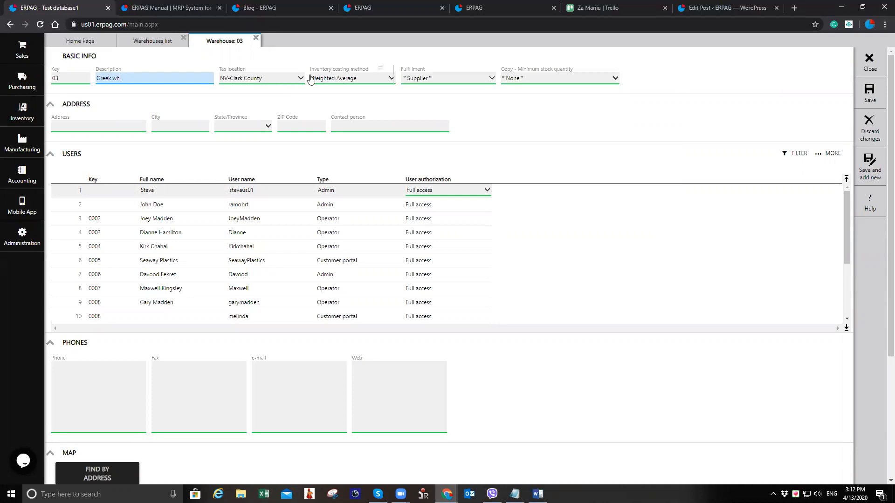
# Set the warehouse's inventory costing method to Weighted Average, save the warehouse and close it
pyautogui.click(369, 82)
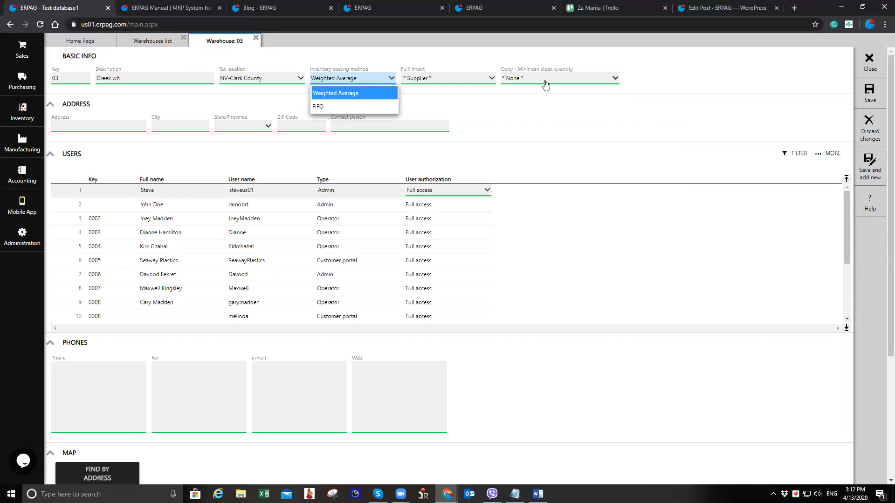
pyautogui.click(343, 80)
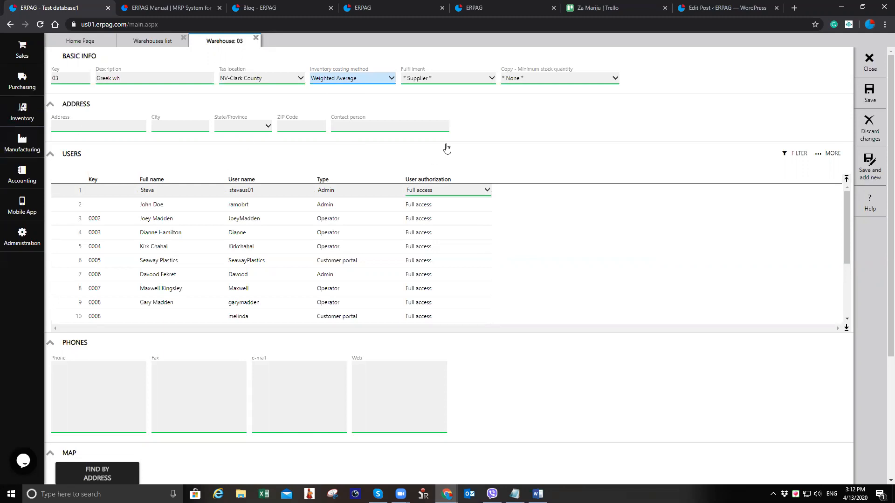
pyautogui.click(870, 93)
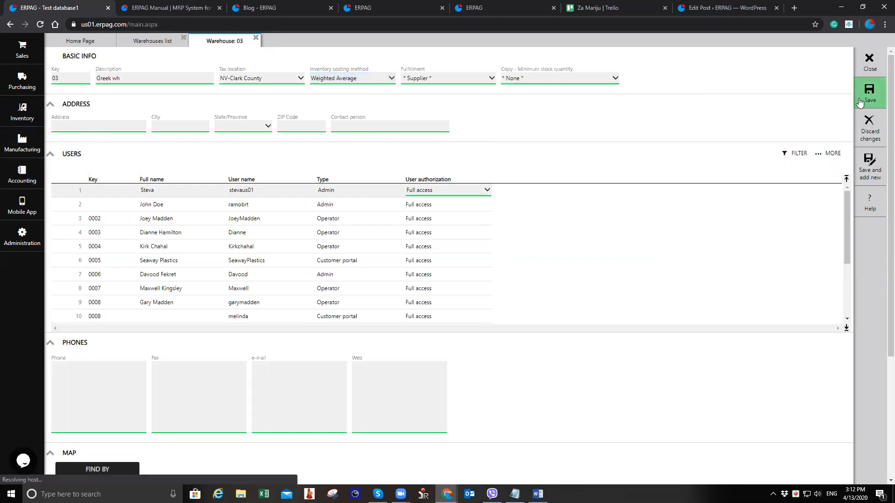
pyautogui.click(870, 65)
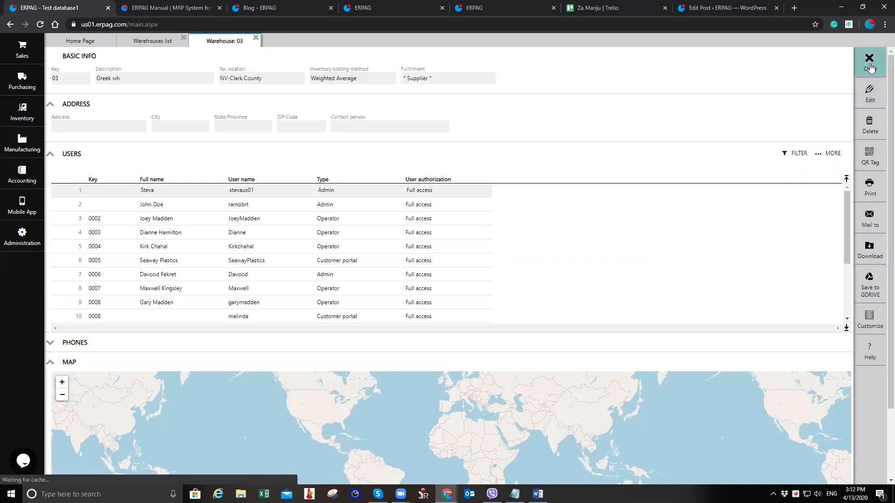
pyautogui.click(871, 67)
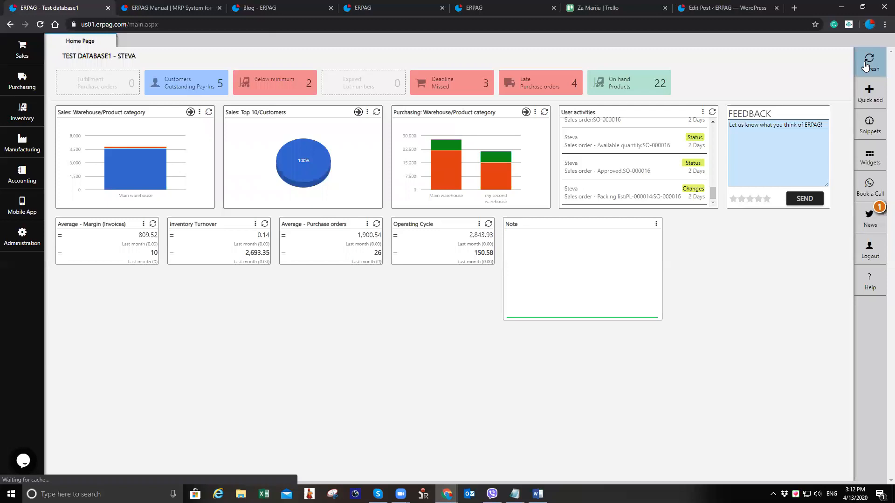
# Open the Database / Backup page and close it again
pyautogui.click(22, 237)
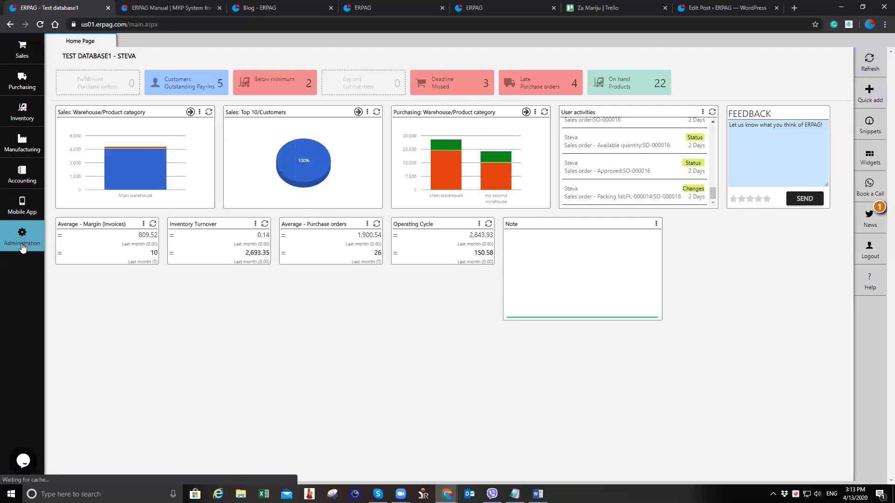
pyautogui.click(409, 176)
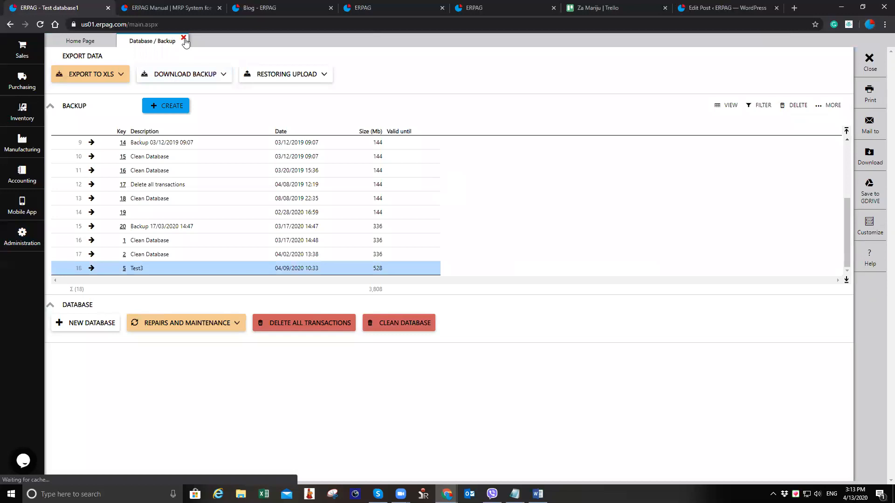
pyautogui.click(184, 38)
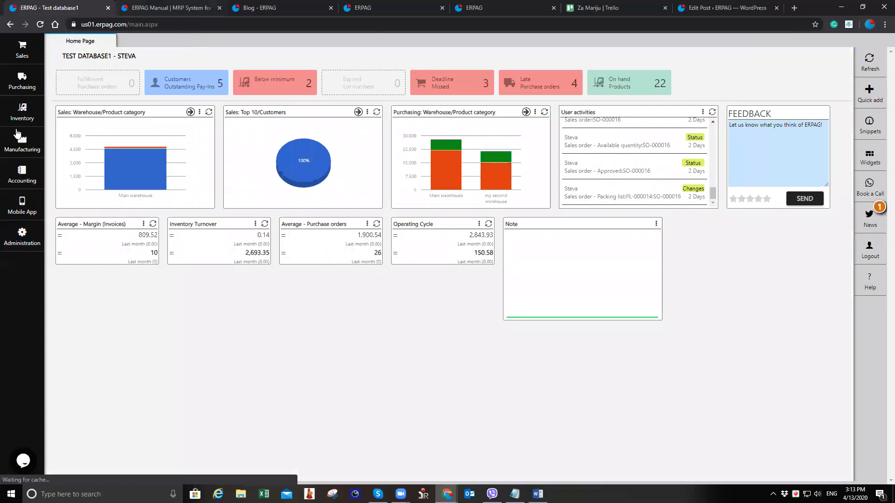
# Open the product import screen from the Products and services list
pyautogui.click(22, 112)
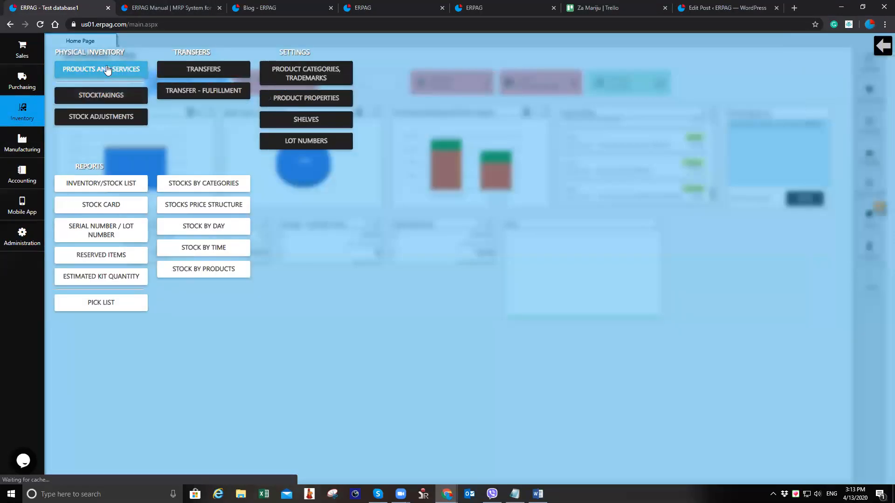
pyautogui.click(108, 70)
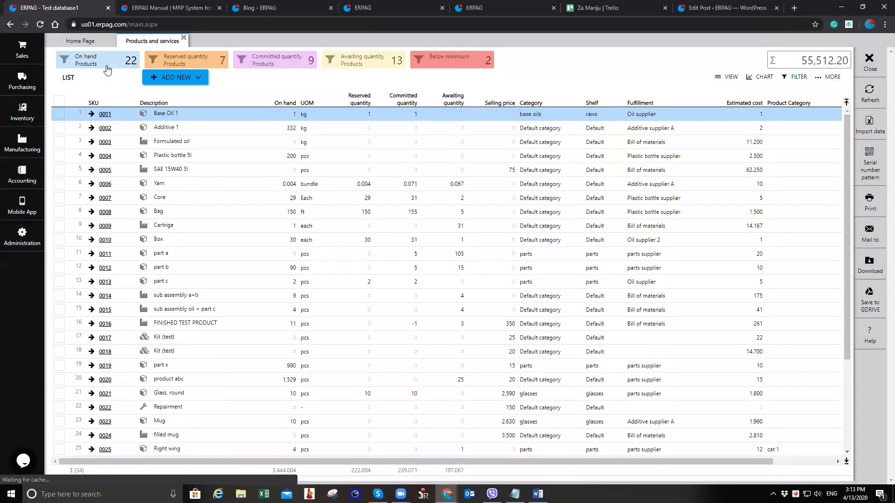
pyautogui.click(865, 120)
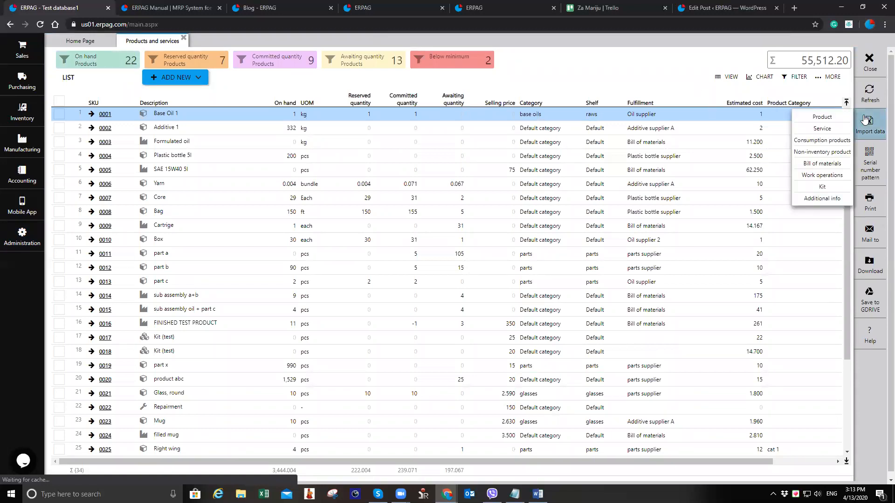
pyautogui.click(829, 117)
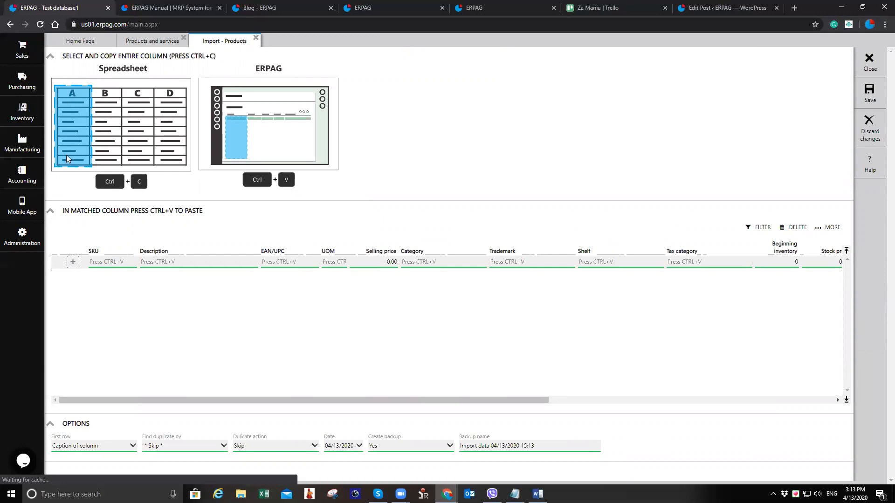
# Examine the columns of the product import grid
pyautogui.click(118, 263)
pyautogui.click(174, 263)
pyautogui.click(280, 262)
pyautogui.click(349, 263)
pyautogui.click(387, 263)
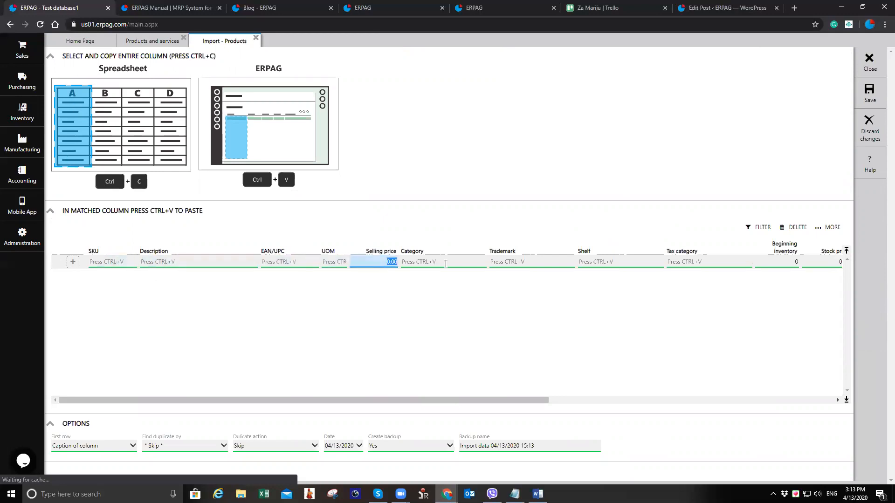
pyautogui.click(446, 264)
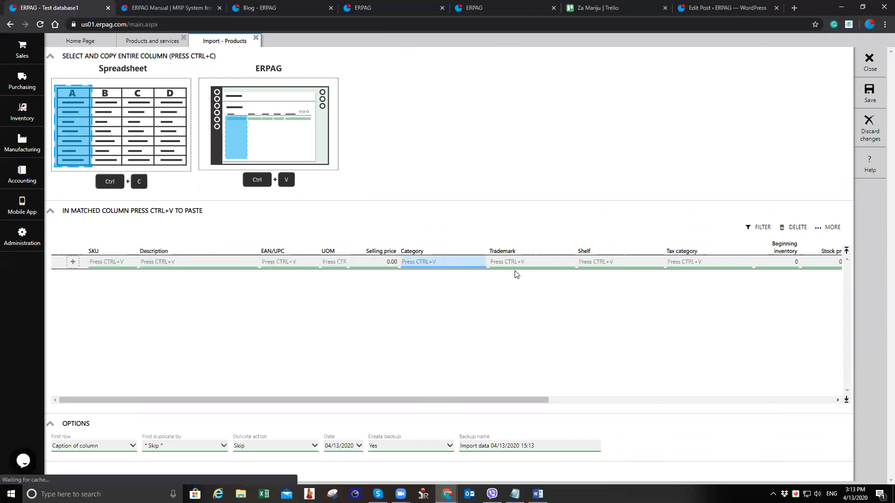
pyautogui.click(107, 262)
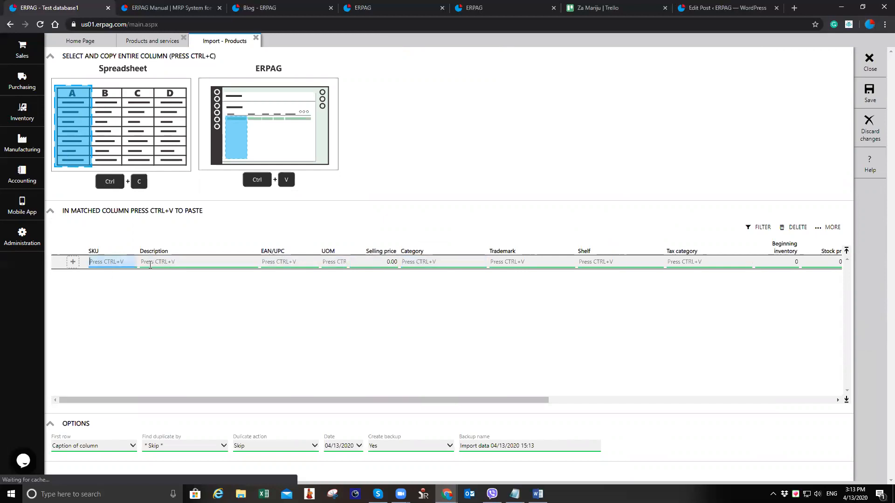
pyautogui.click(150, 264)
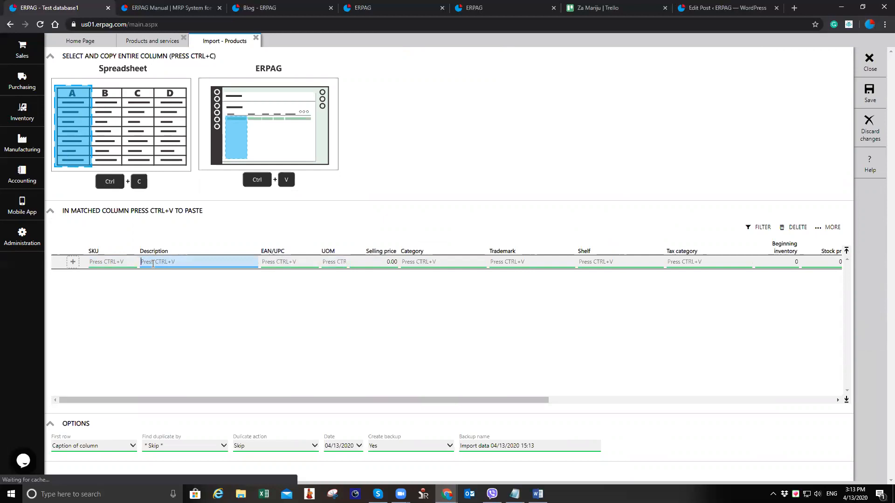
pyautogui.click(119, 263)
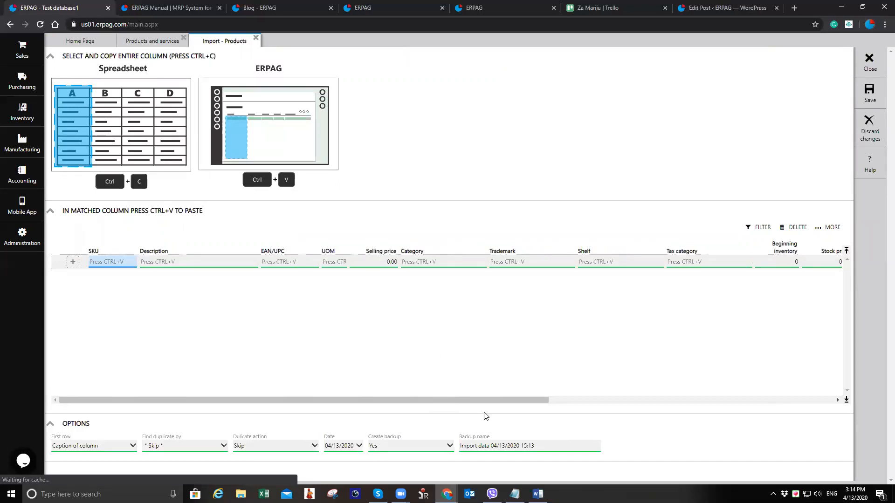
pyautogui.moveTo(496, 402); pyautogui.dragTo(615, 389)
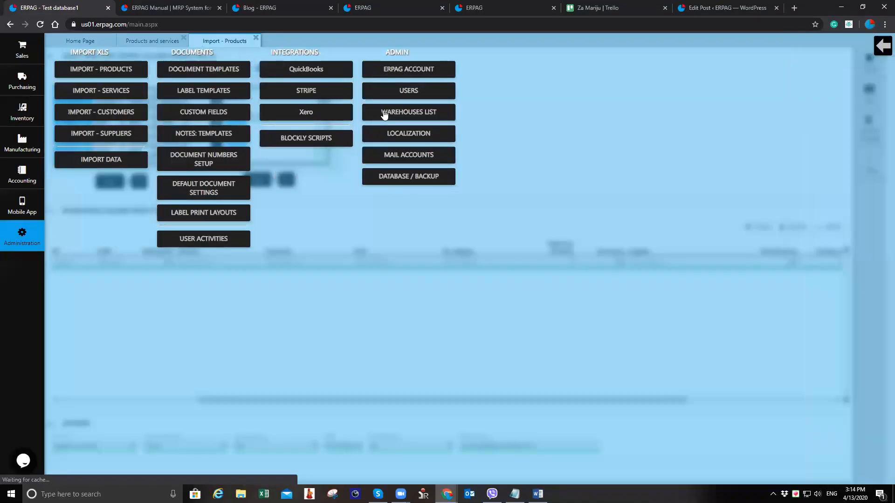
# Check the warehouses list, then return to the product import grid
pyautogui.click(404, 112)
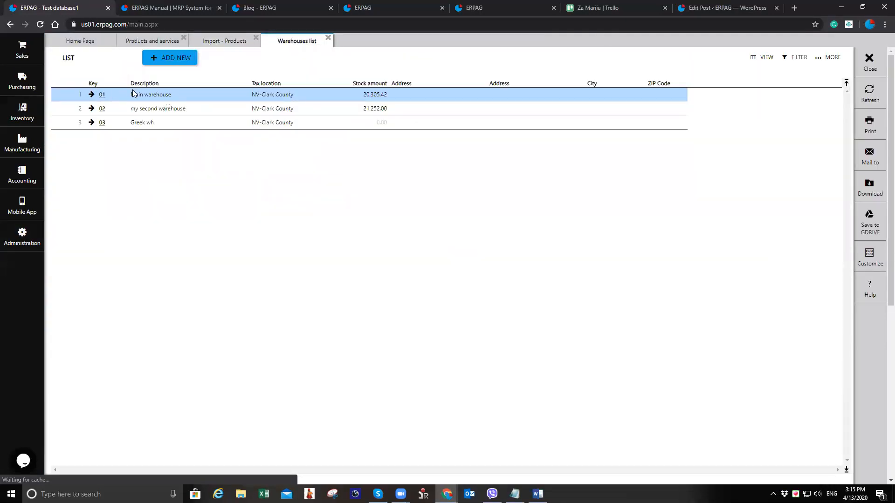
pyautogui.click(328, 38)
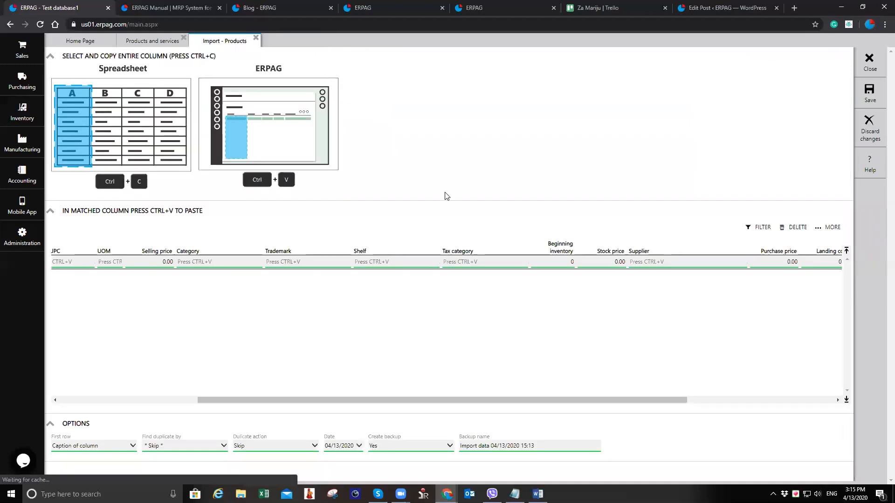
pyautogui.click(559, 262)
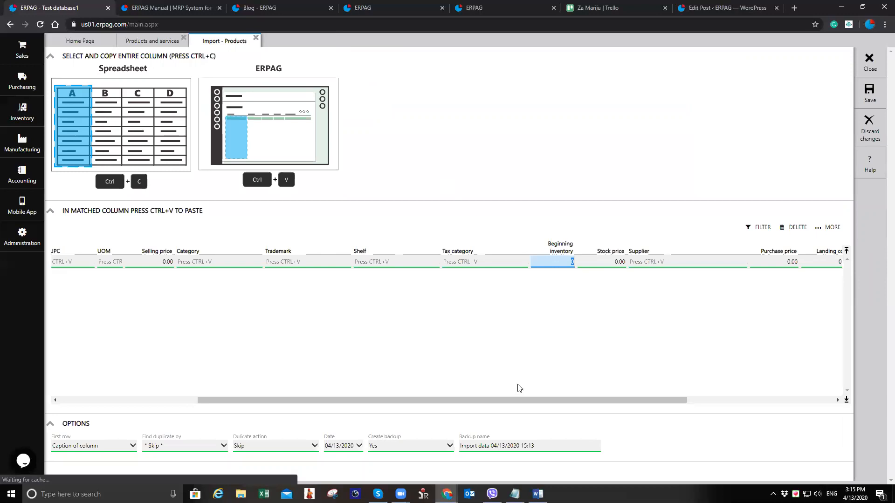
pyautogui.moveTo(510, 401); pyautogui.dragTo(174, 406)
# Enter an import row with SKU aaa, description ring A and selling price 20
pyautogui.click(123, 262)
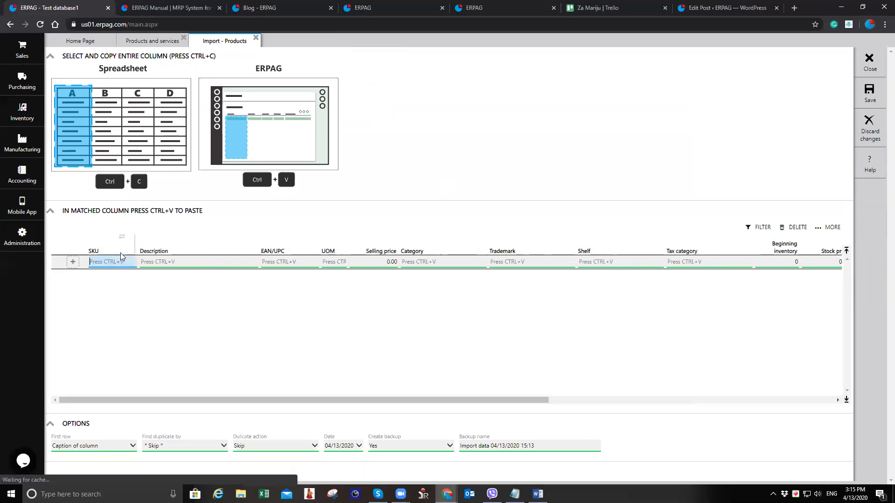
pyautogui.write('aaa')
pyautogui.click(217, 260)
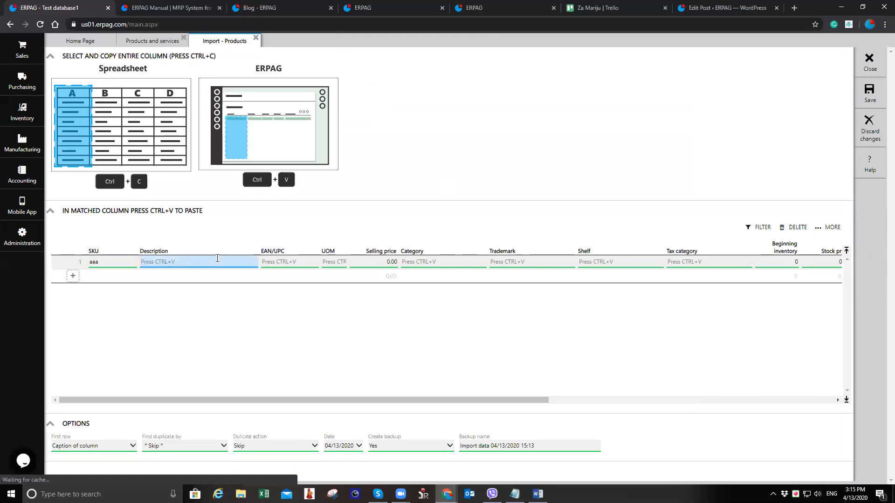
pyautogui.write('ring A')
pyautogui.hscroll(3, 406, 398)
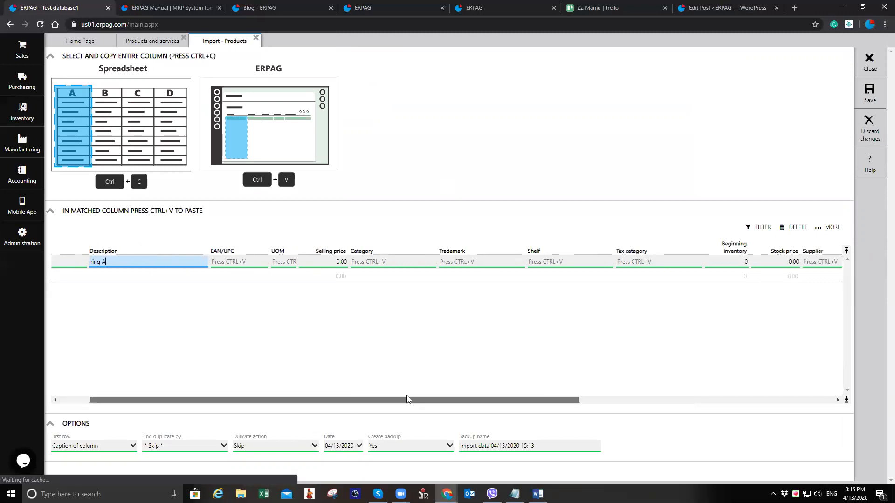
pyautogui.click(270, 261)
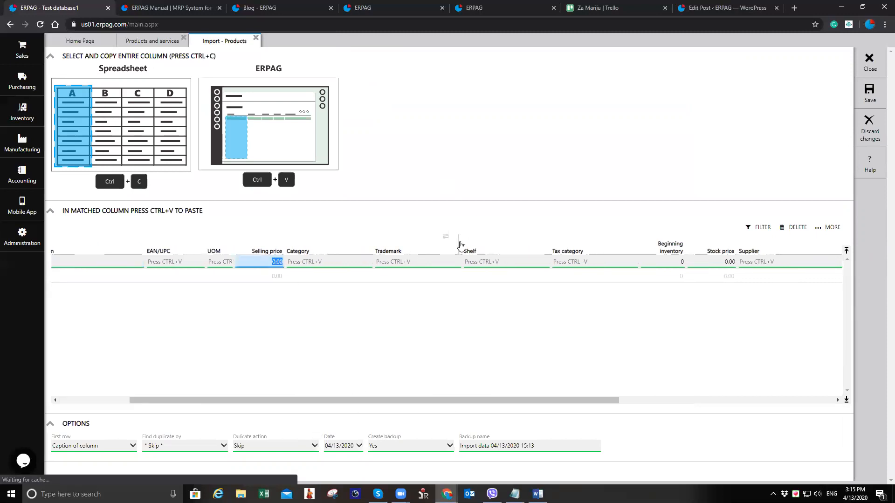
pyautogui.write('20')
# Set the row's beginning inventory to 5 and stock price to 15
pyautogui.moveTo(562, 400); pyautogui.dragTo(663, 390)
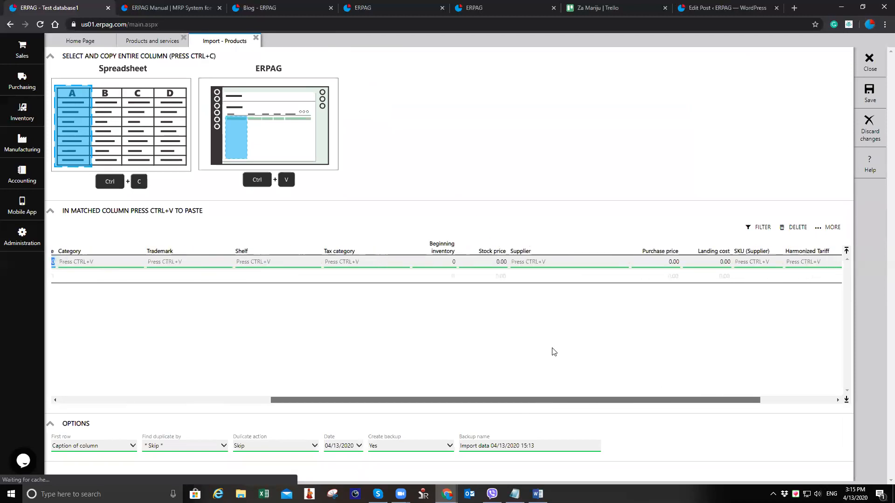
pyautogui.click(431, 262)
pyautogui.write('5')
pyautogui.press('Tab')
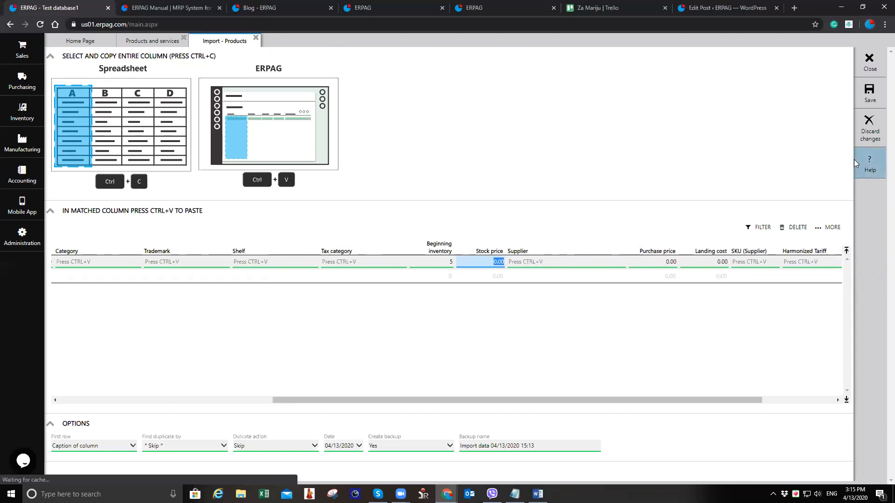
pyautogui.write('15')
# Set the row's supplier to RING SUPPLIER and purchase price to 15
pyautogui.click(584, 261)
pyautogui.write('R')
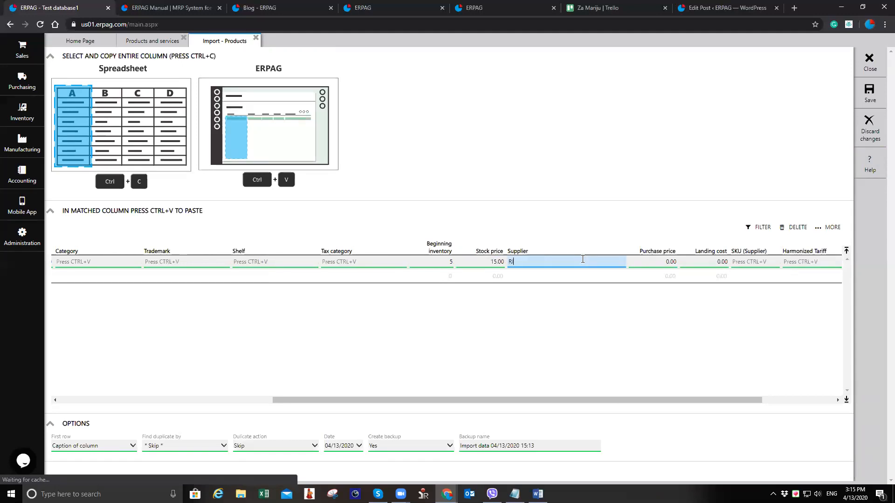
pyautogui.write('ING SUPPLIER')
pyautogui.press('Tab')
pyautogui.write('15')
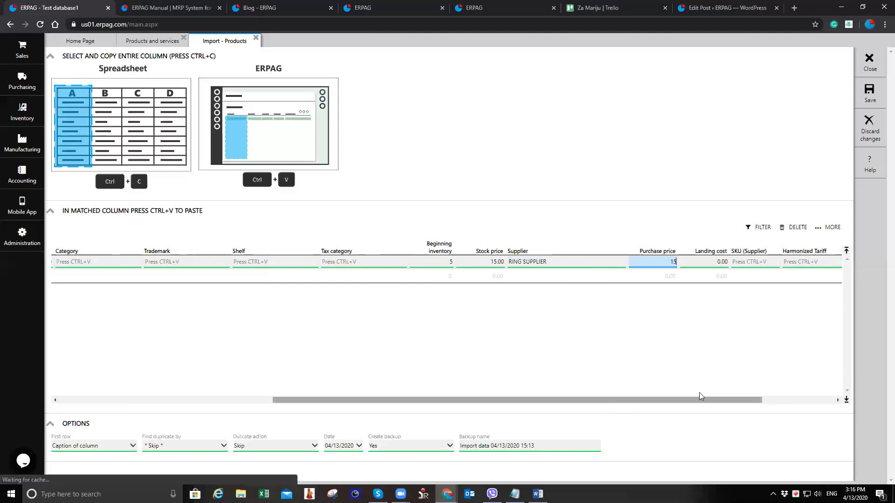
# Save the product import and acknowledge the result
pyautogui.moveTo(699, 400); pyautogui.dragTo(771, 399)
pyautogui.click(869, 93)
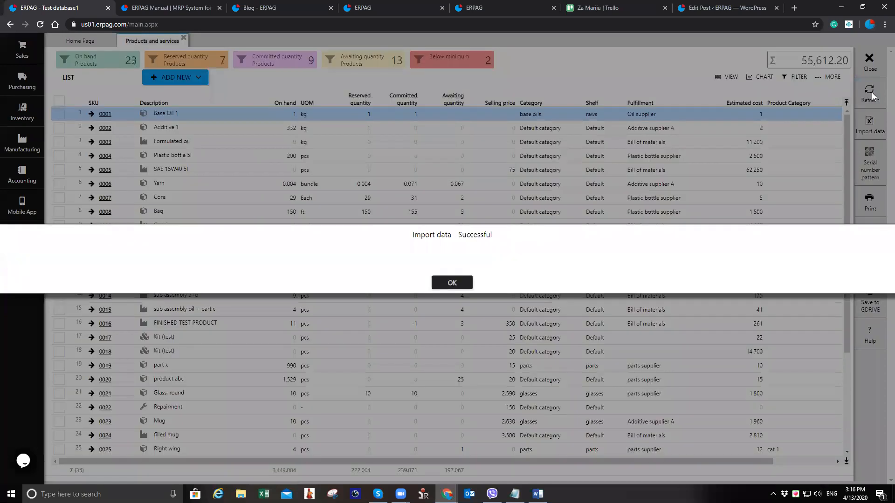
pyautogui.click(451, 283)
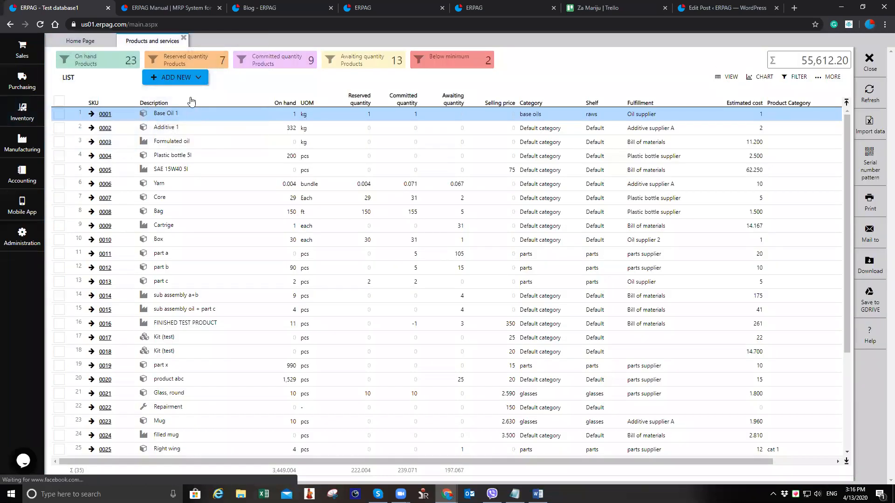
# Filter the product list by description ring, open product aaa and check its on-hand quantity per warehouse
pyautogui.click(192, 101)
pyautogui.click(158, 116)
pyautogui.write('ring')
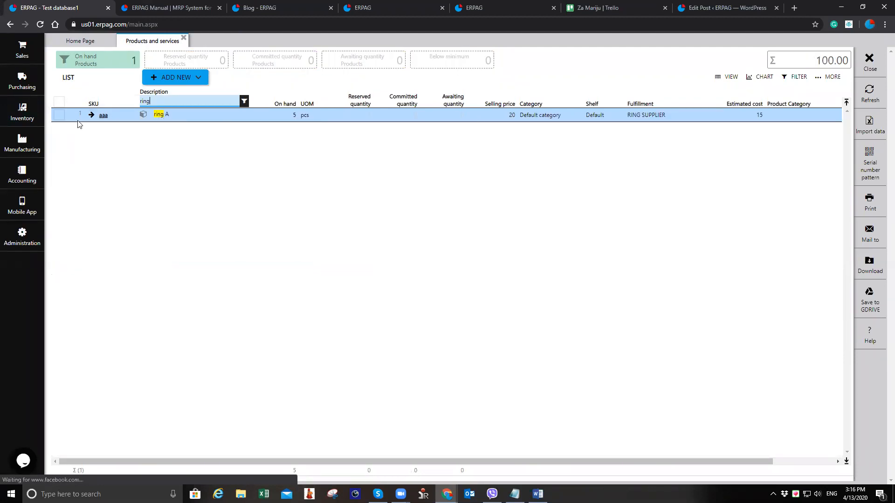
pyautogui.click(103, 115)
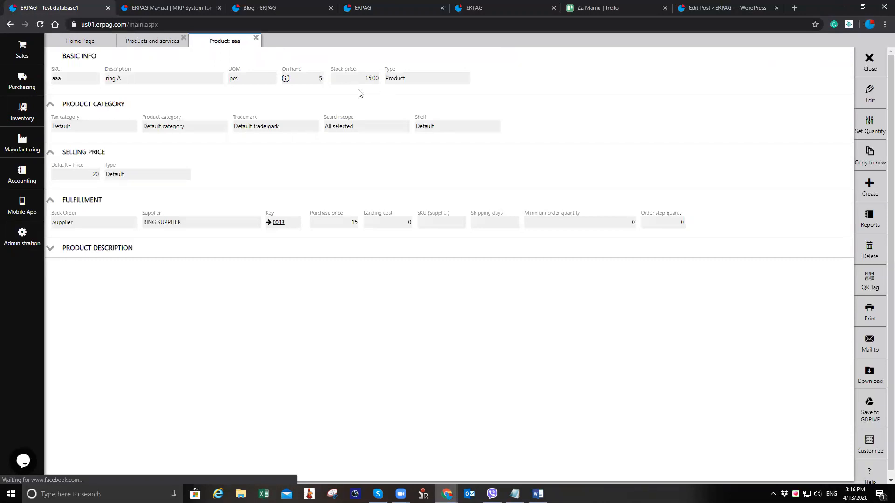
pyautogui.click(286, 79)
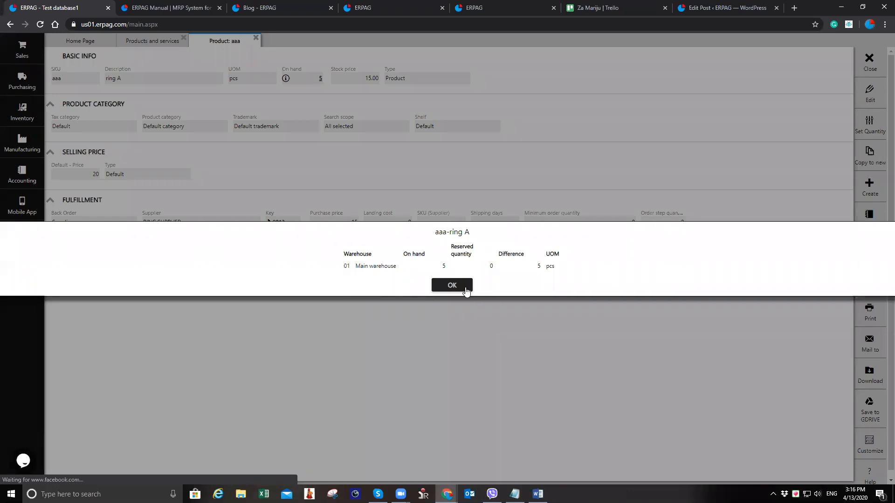
pyautogui.click(451, 285)
# Create a new transfer from Main warehouse with Greek wh as the destination warehouse
pyautogui.moveTo(34, 120)
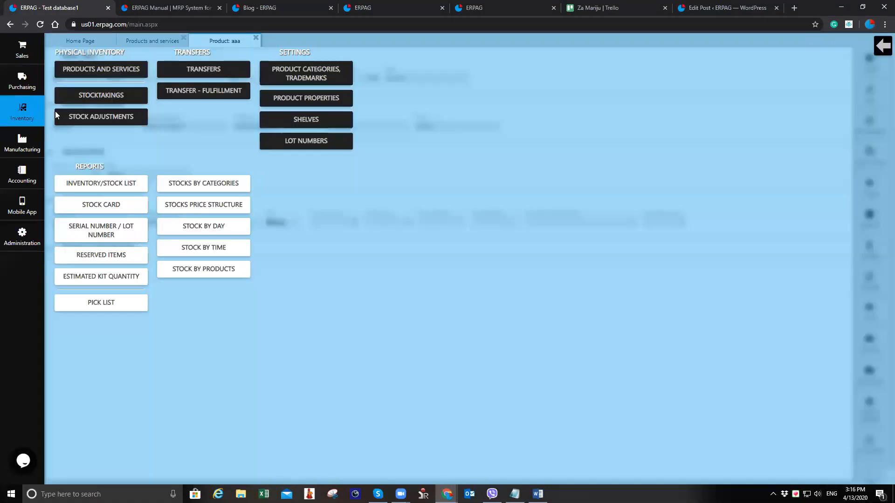
pyautogui.click(188, 71)
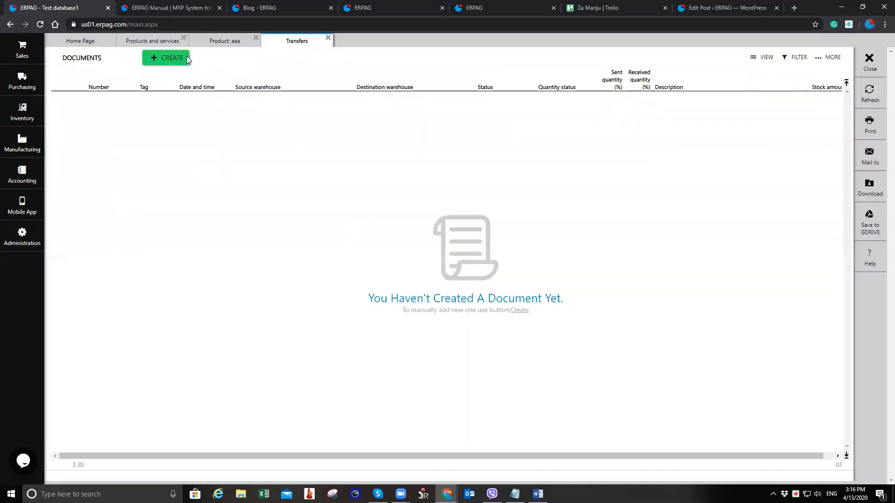
pyautogui.click(185, 58)
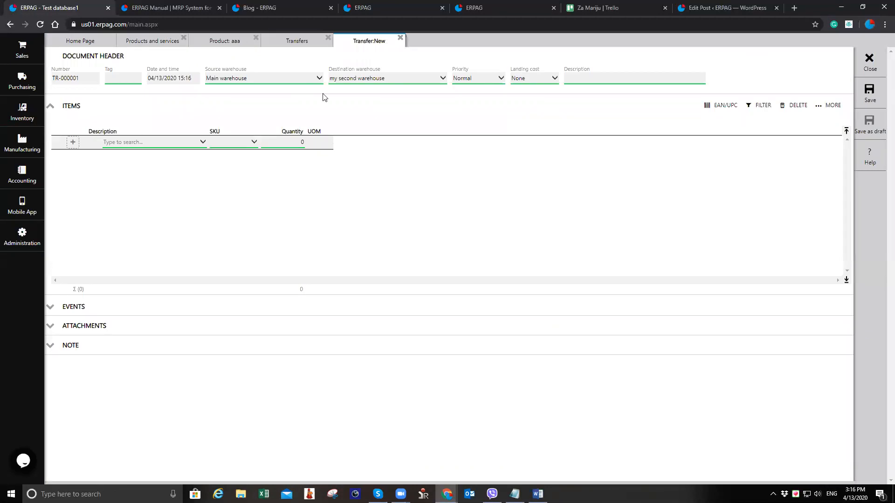
pyautogui.click(382, 81)
pyautogui.click(380, 122)
# Add ring A to the transfer items with quantity 3 and save the transfer
pyautogui.click(184, 146)
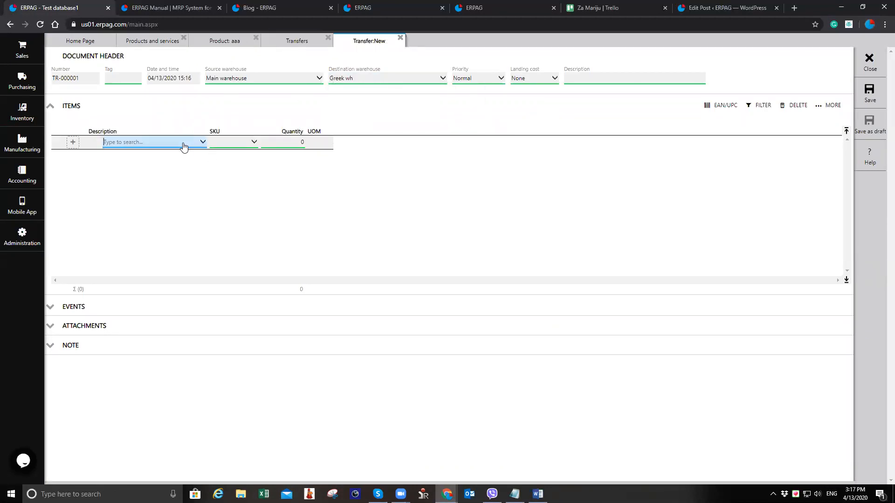
pyautogui.write('rin')
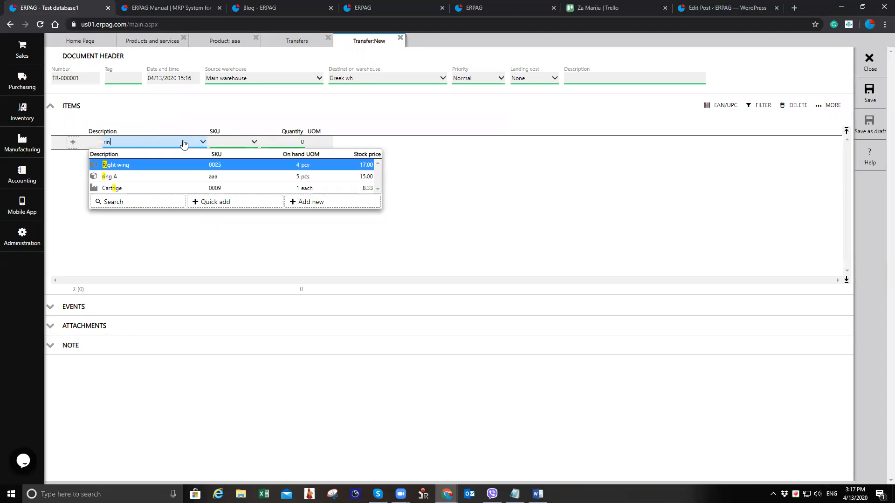
pyautogui.click(177, 165)
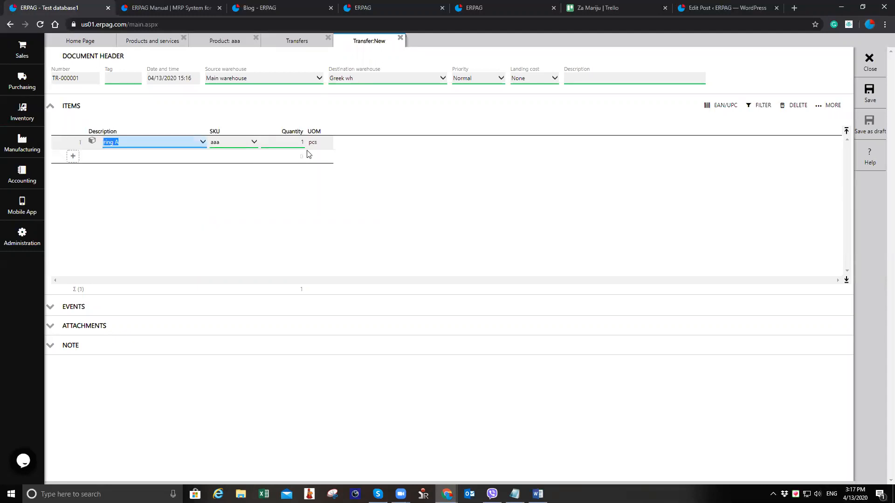
pyautogui.click(386, 169)
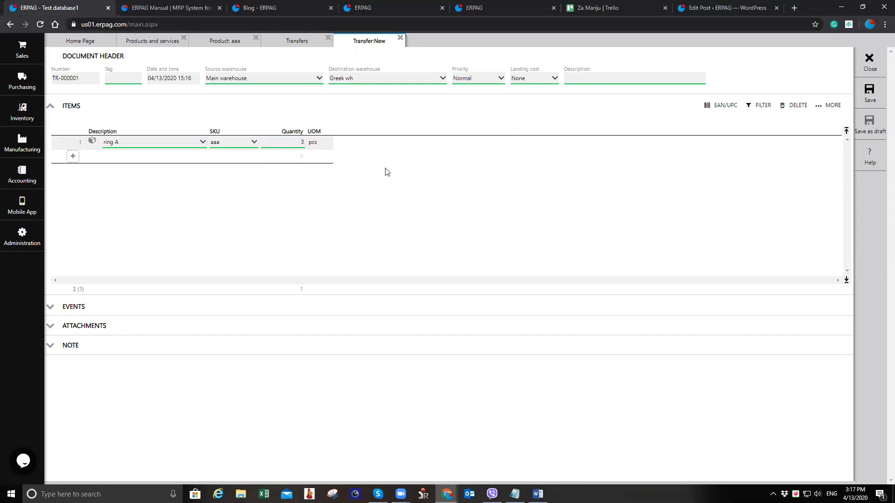
pyautogui.click(871, 99)
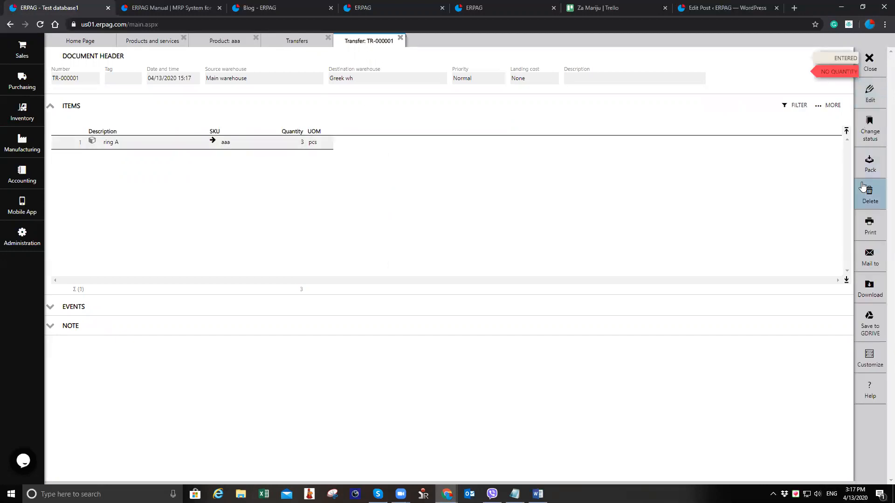
# Pack the transfer TR-000001, confirming the pack prompt
pyautogui.click(872, 165)
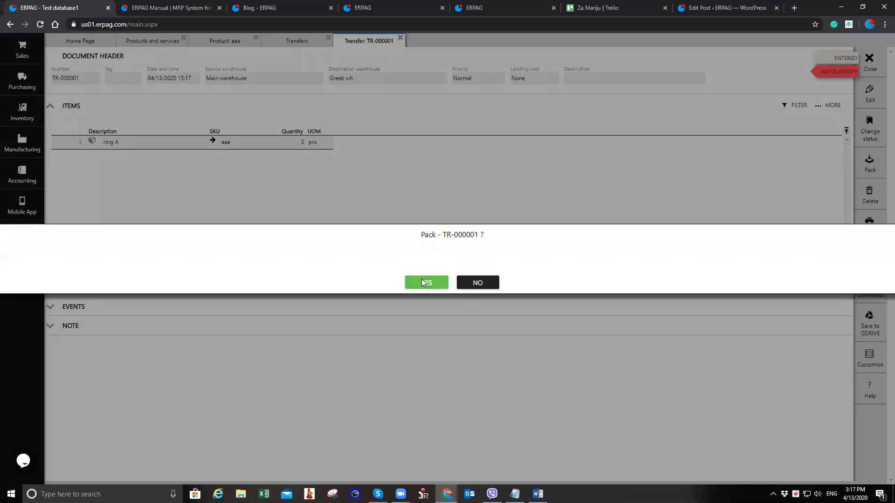
pyautogui.click(422, 283)
pyautogui.click(453, 283)
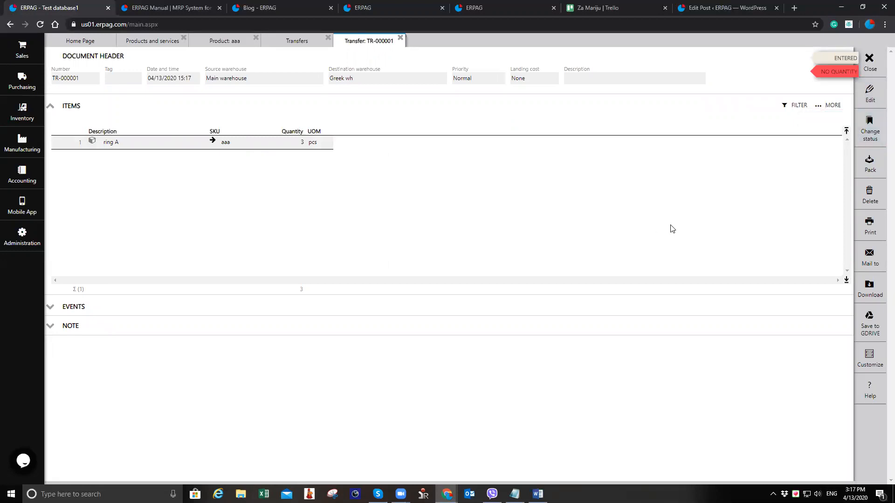
pyautogui.click(869, 164)
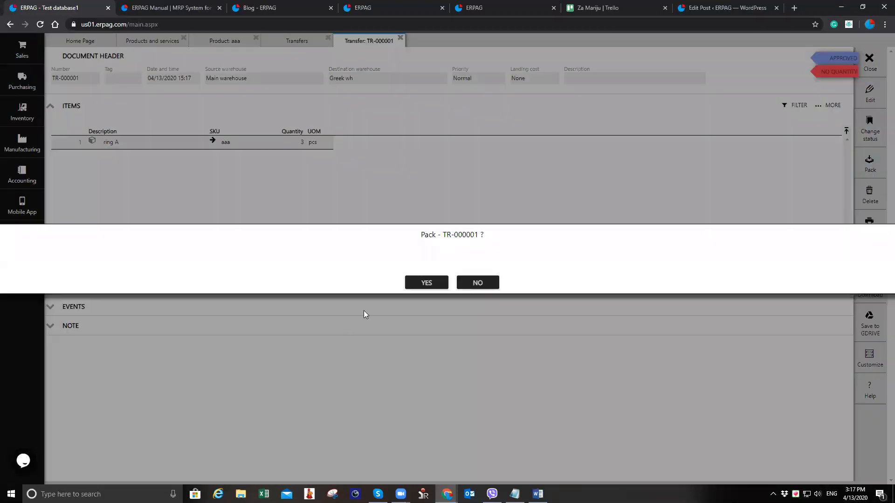
pyautogui.click(419, 284)
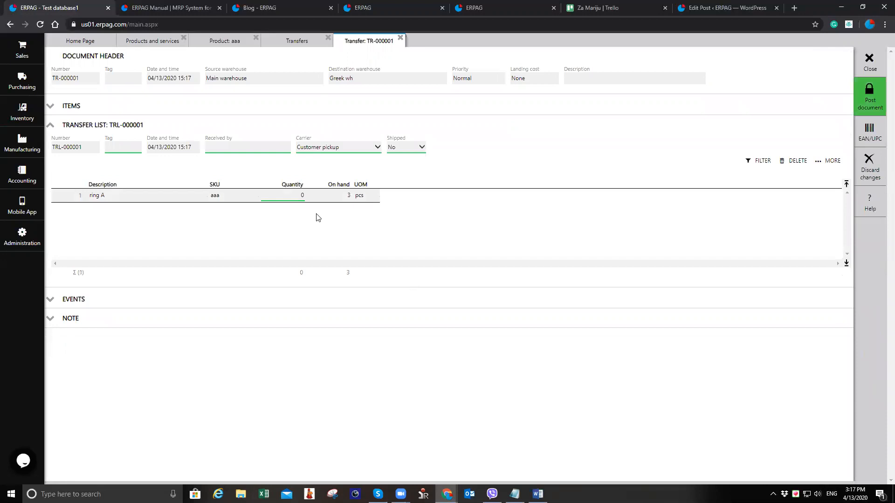
# Set the transfer list quantity for ring A to 3 and post the document
pyautogui.click(299, 195)
pyautogui.write('3')
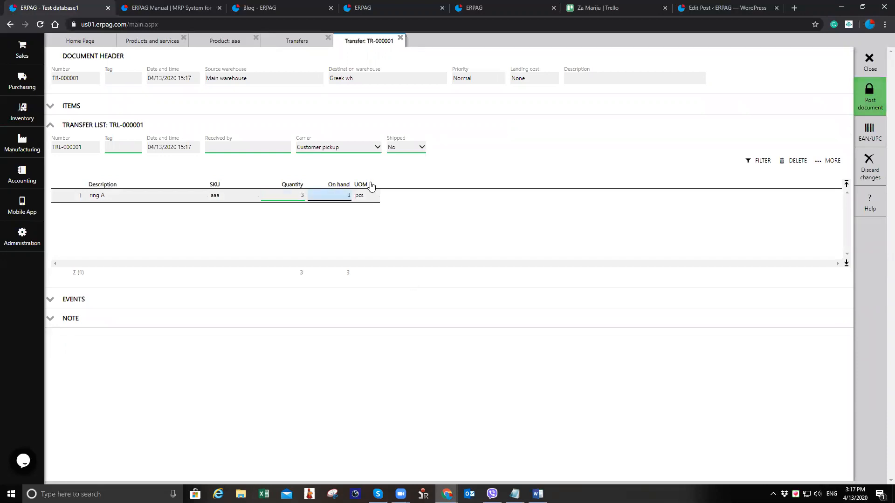
pyautogui.click(870, 98)
pyautogui.click(427, 283)
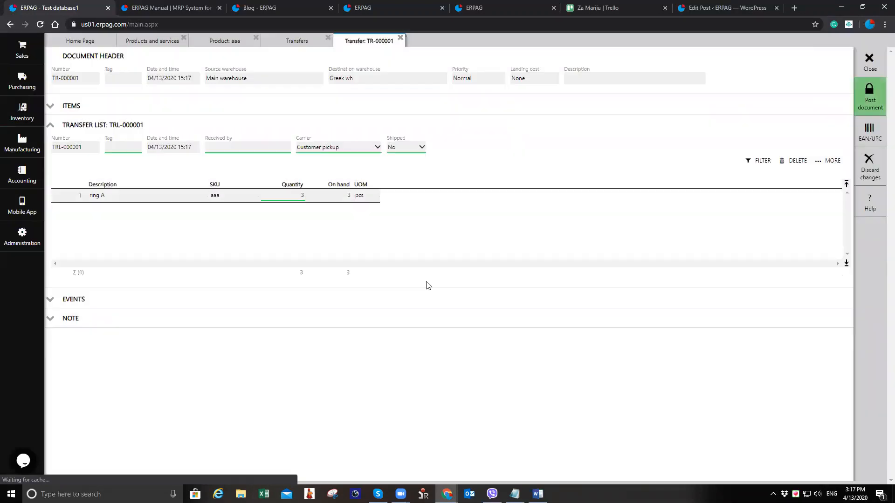
# Ship the transfer list TRL-000001
pyautogui.click(861, 136)
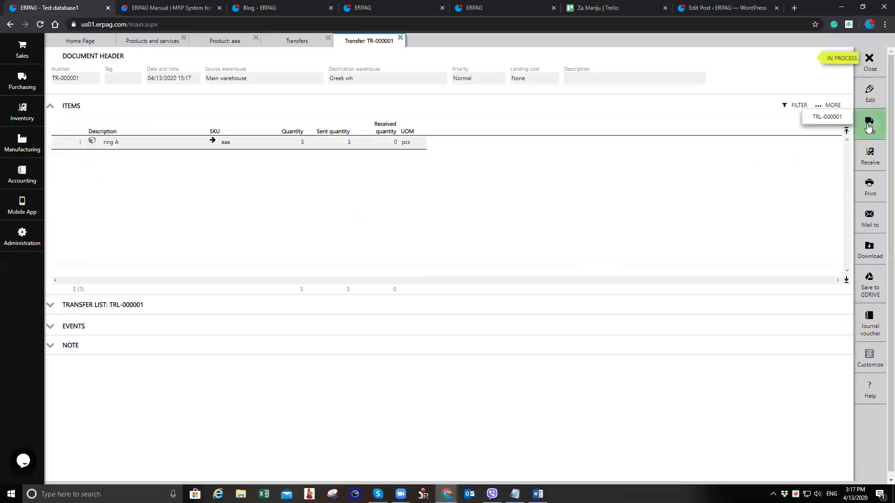
pyautogui.click(823, 115)
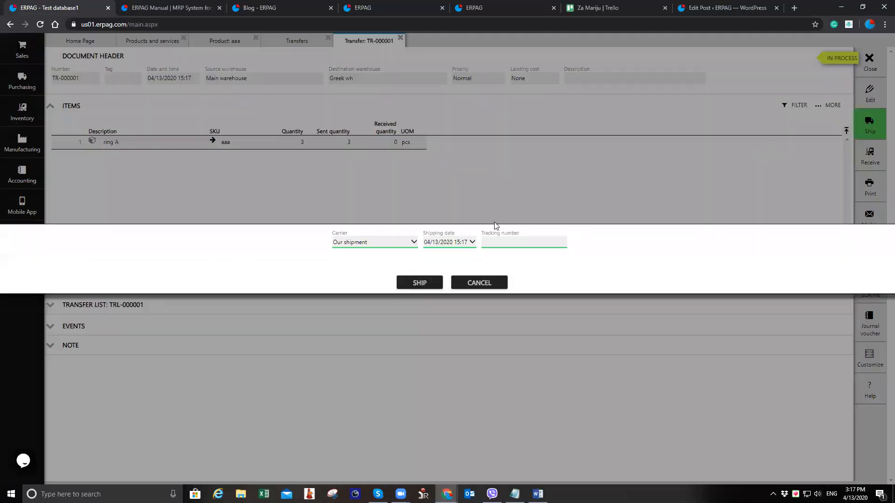
pyautogui.click(419, 283)
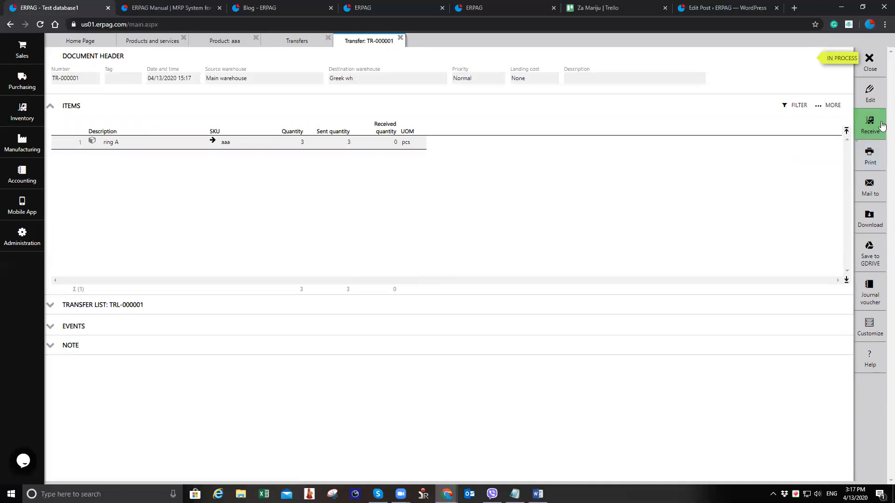
# Receive the transfer list TRL-000001 into the destination warehouse
pyautogui.click(868, 126)
pyautogui.click(824, 115)
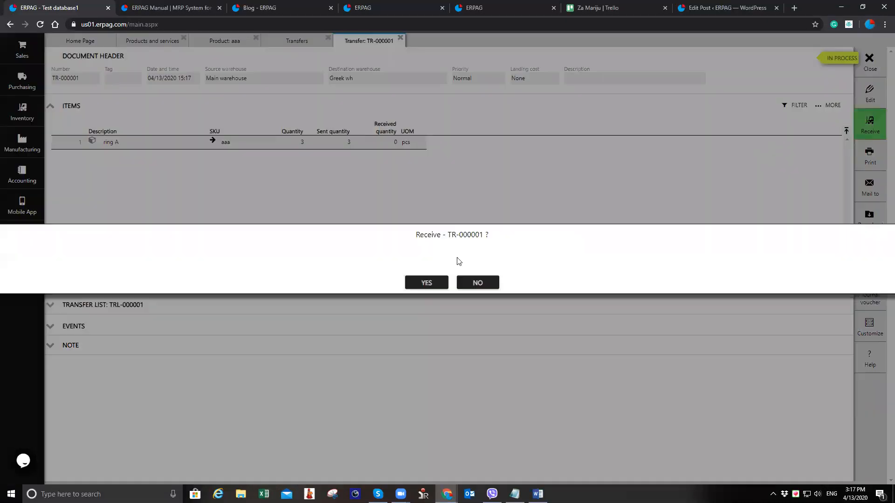
pyautogui.click(429, 282)
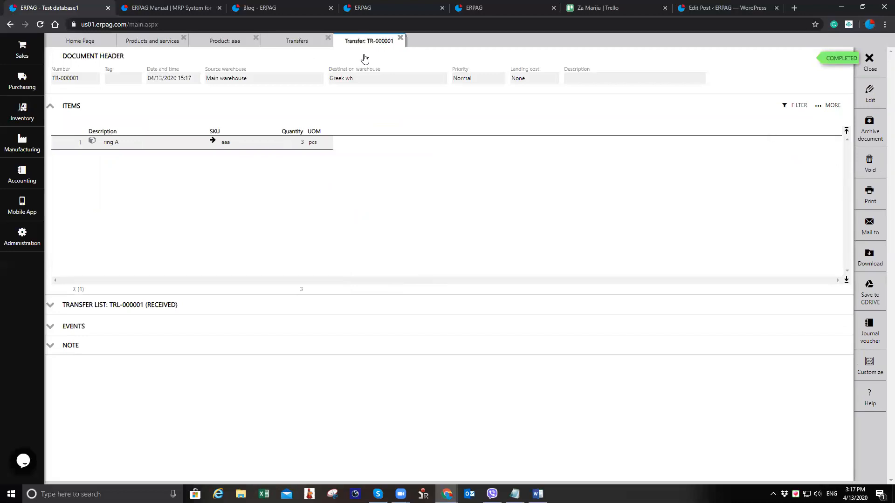
# Close the transfer tabs, refresh the product list and check ring A's on-hand quantity per warehouse
pyautogui.click(400, 38)
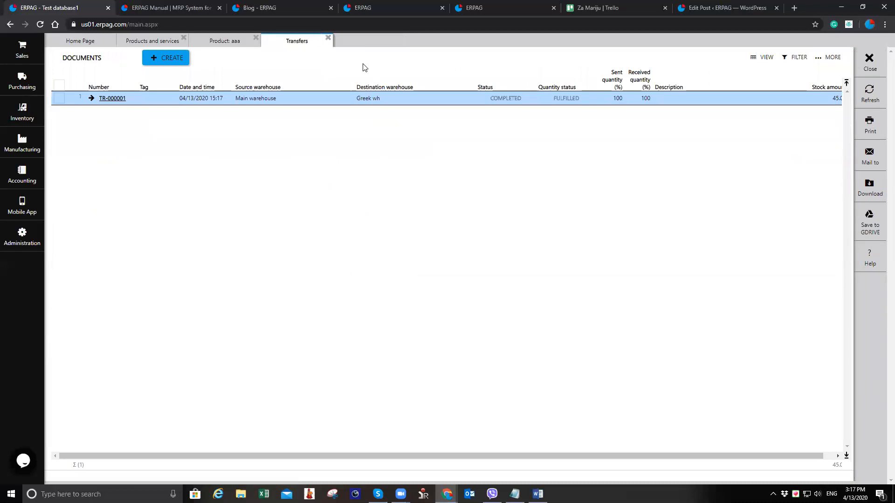
pyautogui.click(257, 37)
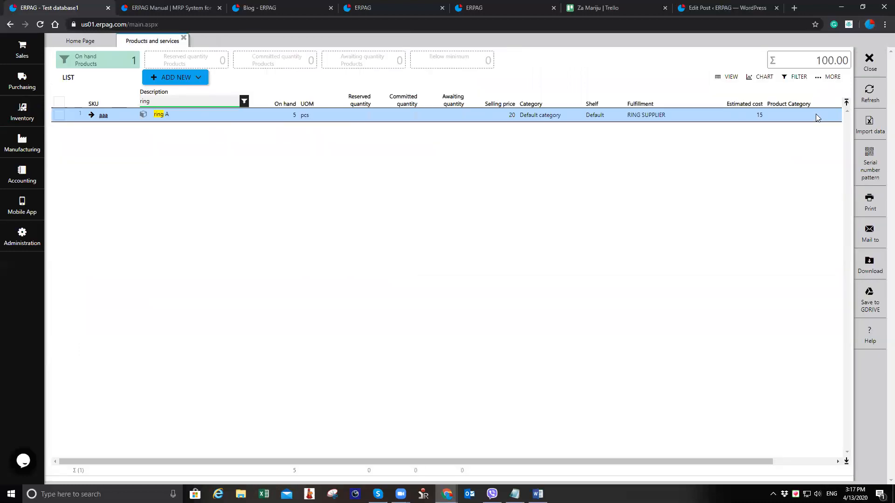
pyautogui.click(870, 92)
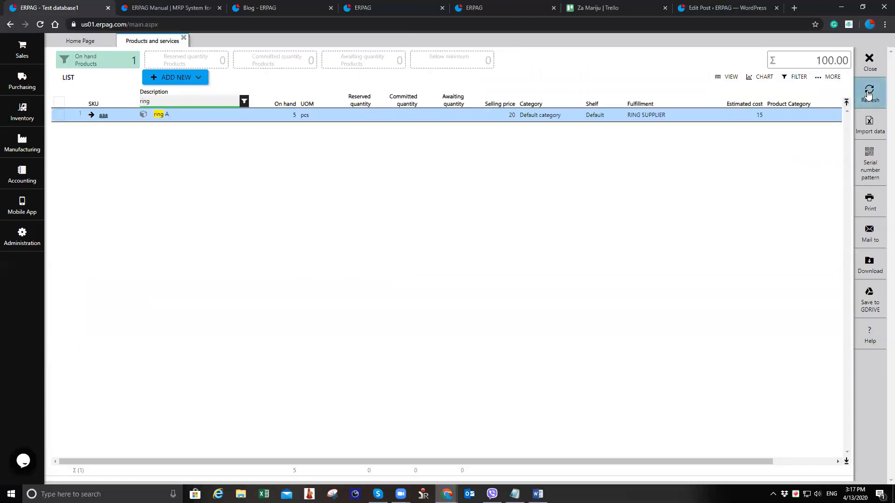
pyautogui.click(117, 120)
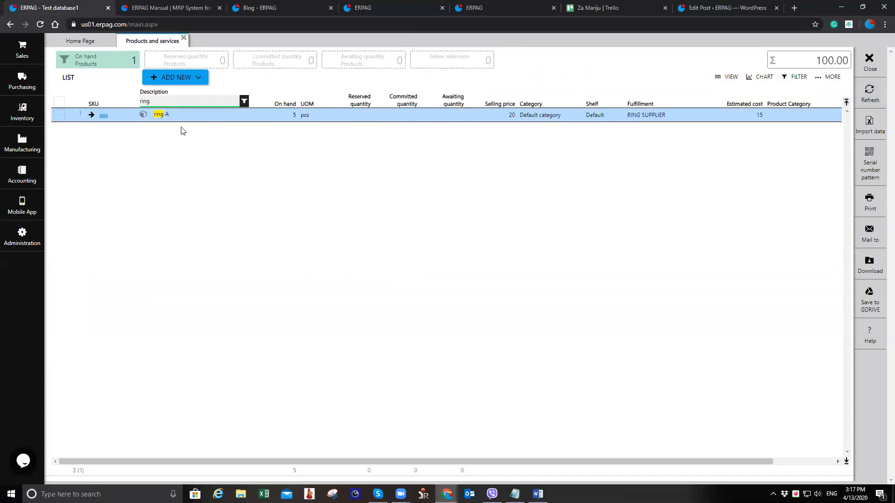
pyautogui.click(286, 79)
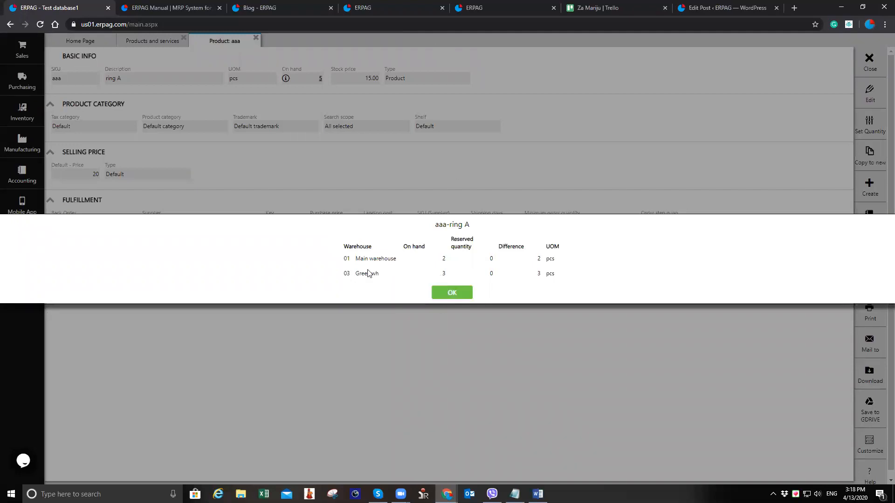
pyautogui.click(452, 293)
# Create a new beginning inventory stock adjustment for my second warehouse
pyautogui.click(22, 111)
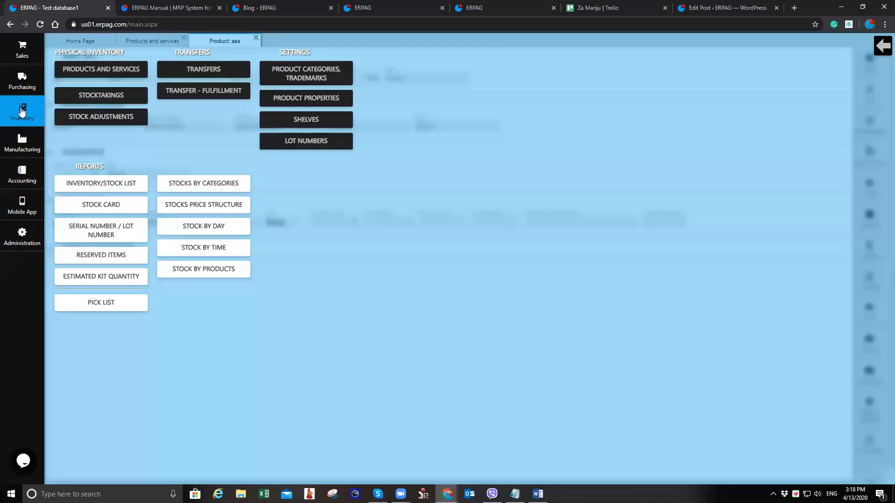
pyautogui.click(129, 116)
pyautogui.click(189, 58)
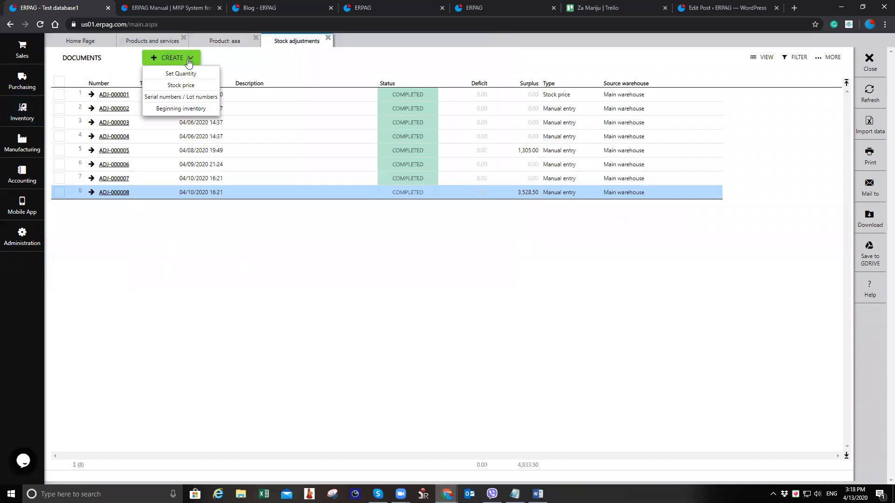
pyautogui.click(202, 110)
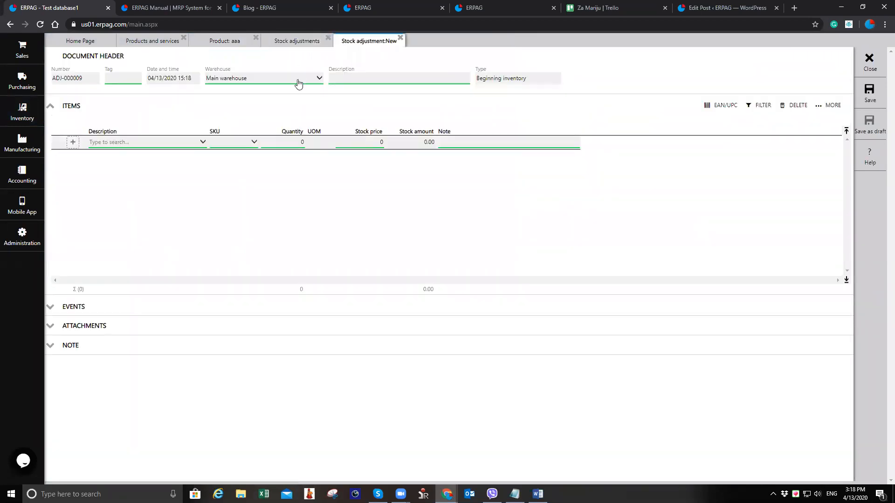
pyautogui.click(298, 84)
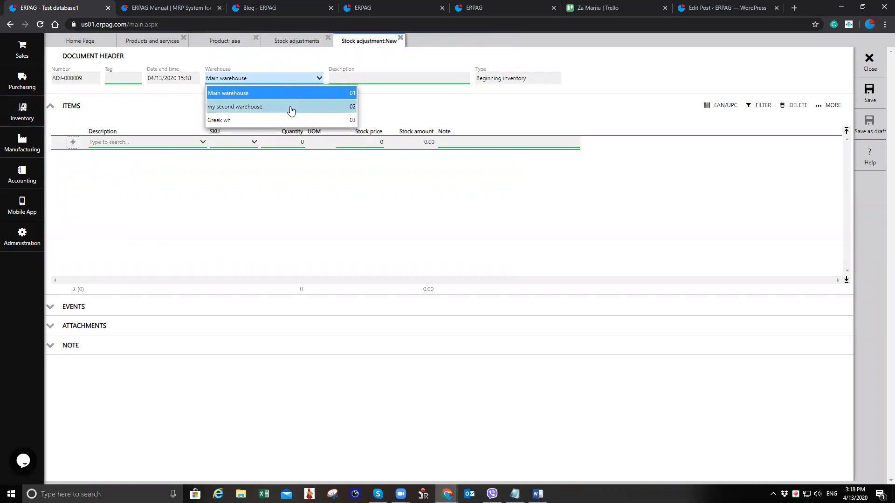
pyautogui.click(289, 107)
# Add ring A to the stock adjustment items with quantity 6
pyautogui.click(169, 145)
pyautogui.write('ring')
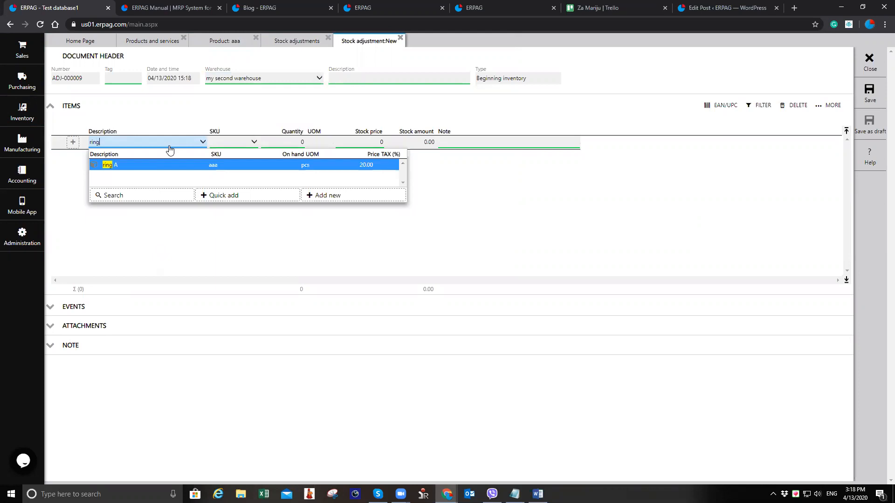
pyautogui.press('Return')
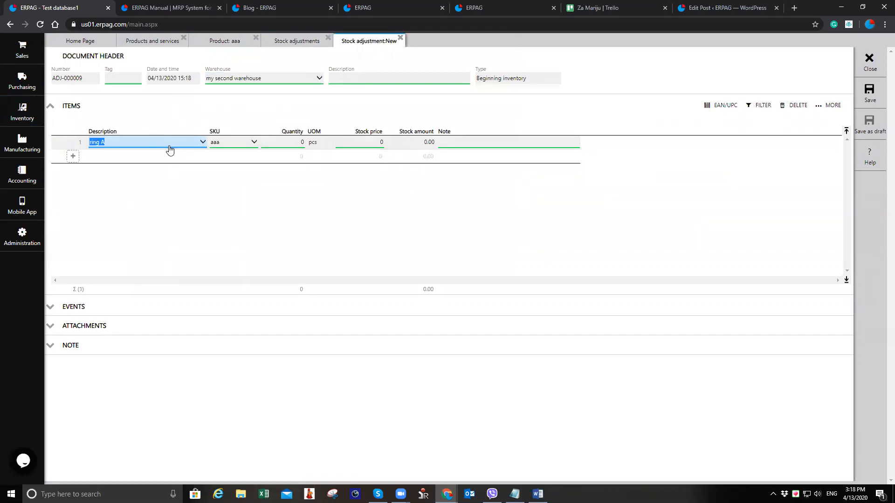
pyautogui.click(300, 141)
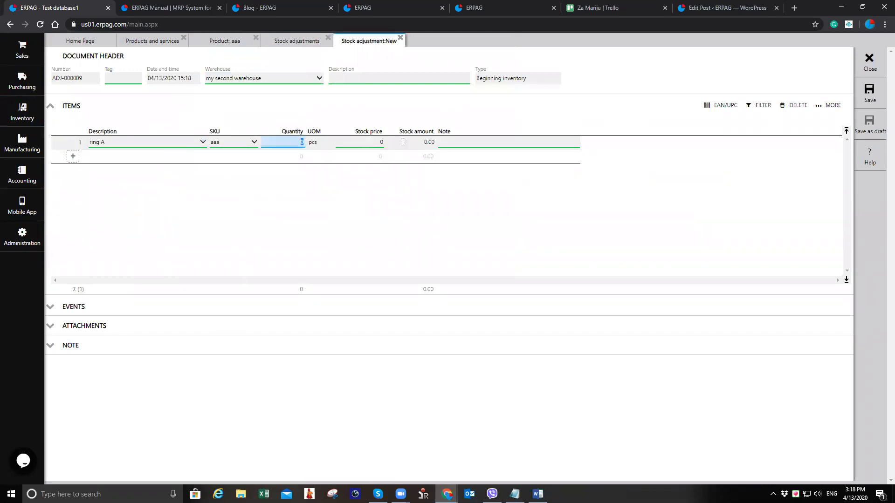
pyautogui.press('Tab')
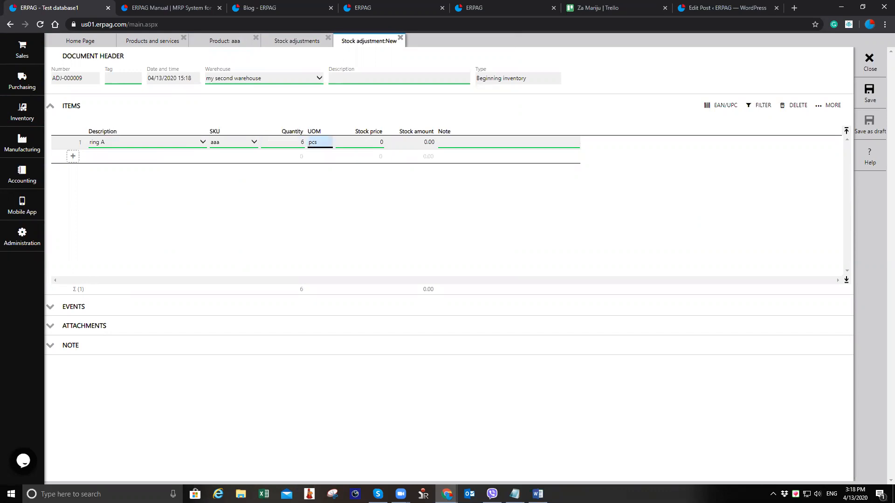
# Set ring A's stock price to 15 and save the beginning inventory stock adjustment
pyautogui.press('Tab')
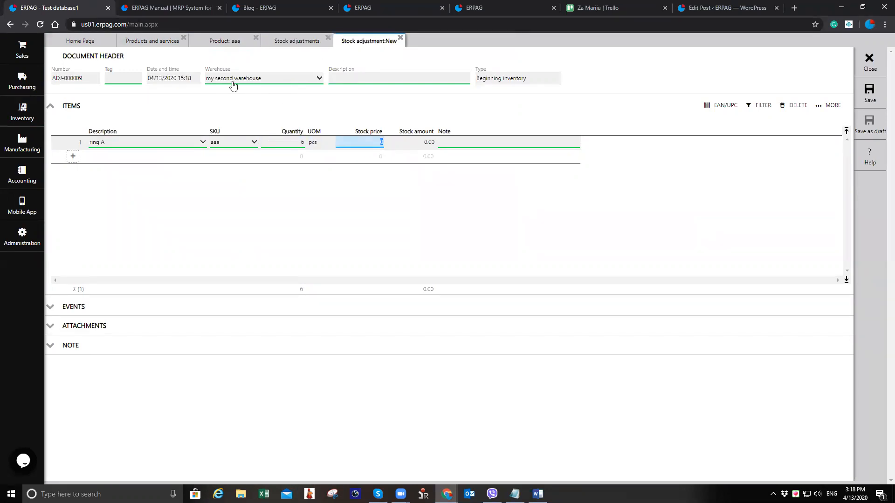
pyautogui.click(883, 38)
pyautogui.click(870, 95)
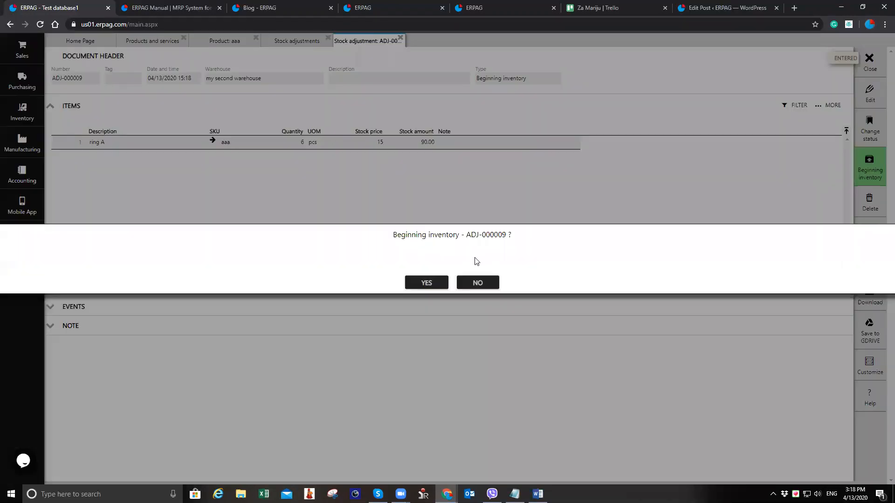
# Approve the stock adjustment and generate its beginning inventory document
pyautogui.click(432, 283)
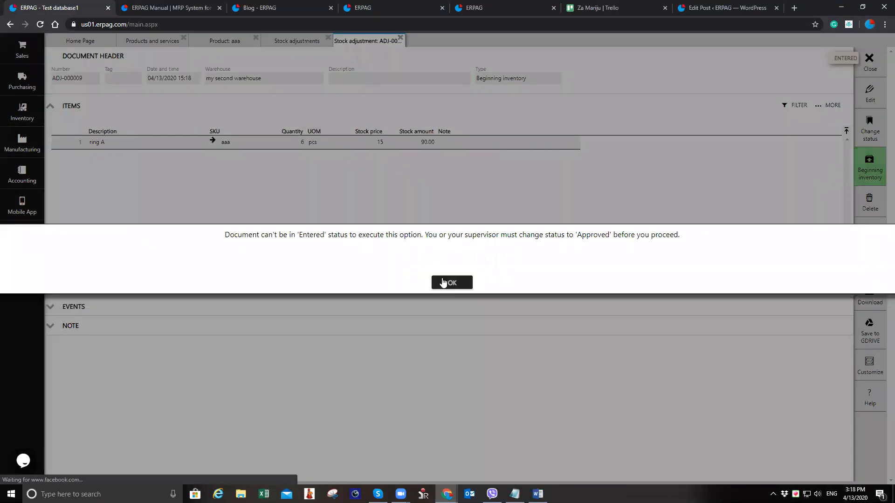
pyautogui.click(456, 282)
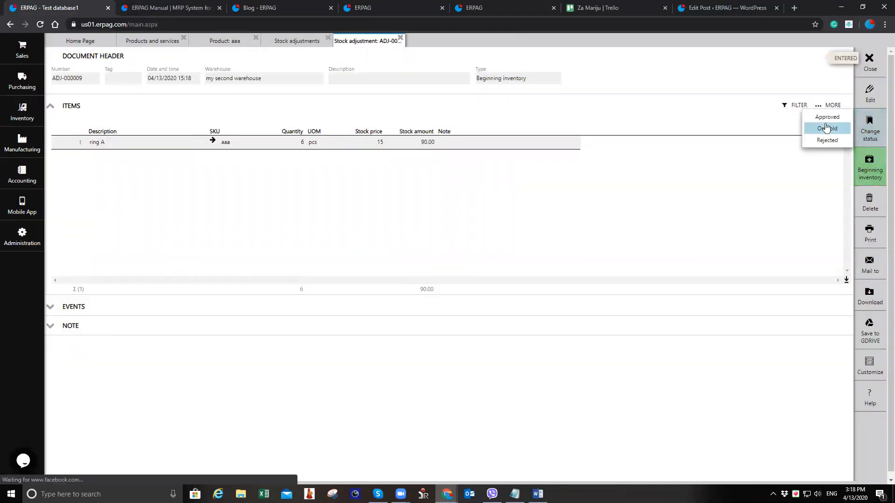
pyautogui.click(871, 171)
pyautogui.click(423, 282)
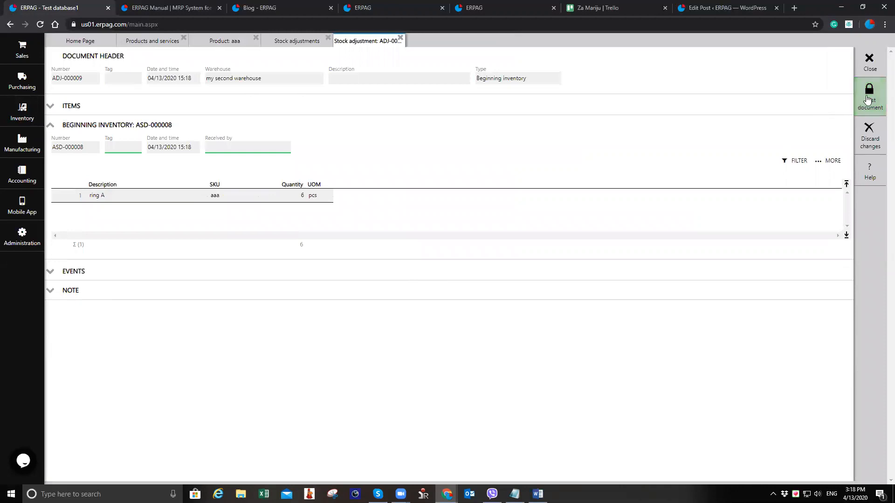
# Lock the beginning inventory document to complete the adjustment
pyautogui.click(866, 95)
pyautogui.click(422, 283)
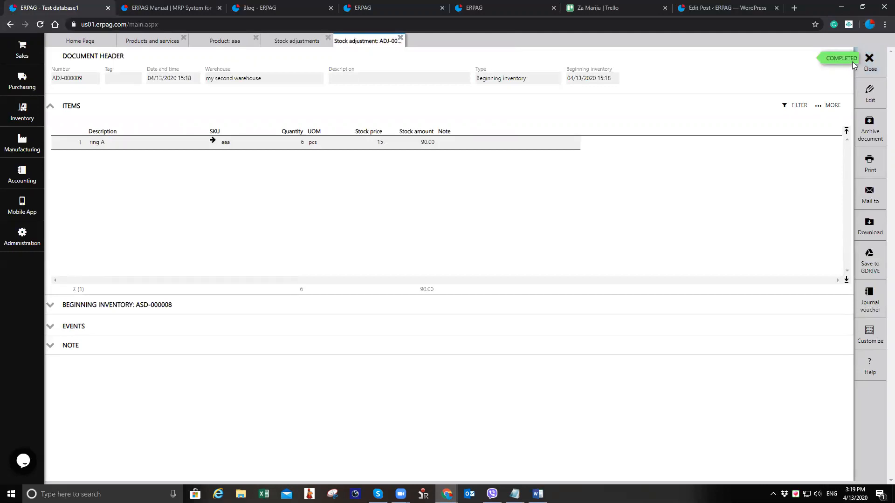
# Close the adjustment tabs, refresh the product list and check ring A's on-hand quantity per warehouse
pyautogui.click(864, 59)
pyautogui.click(865, 59)
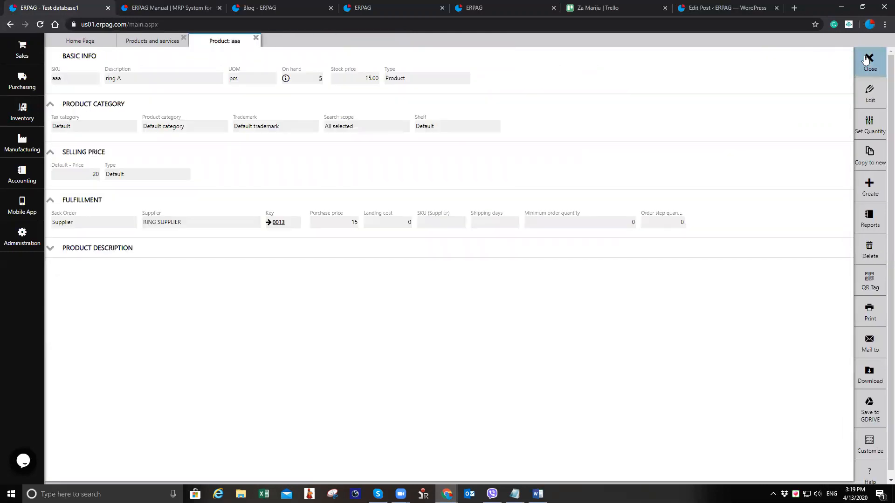
pyautogui.click(865, 59)
pyautogui.click(865, 92)
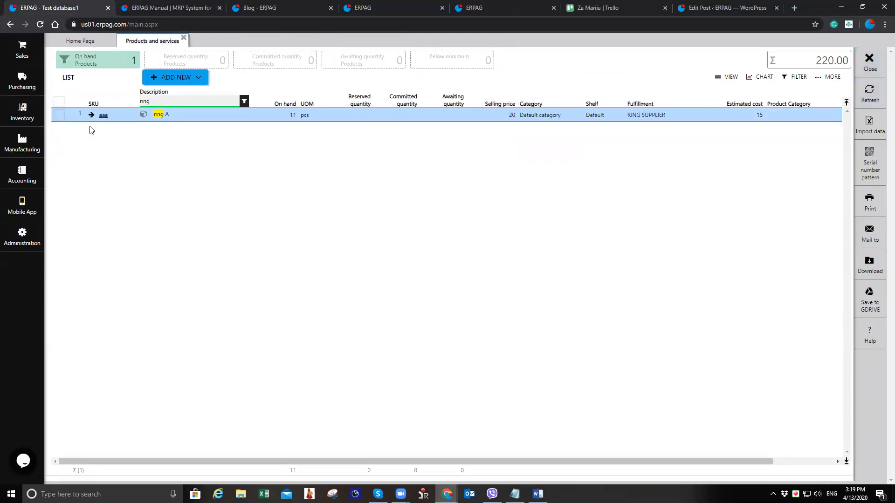
pyautogui.click(103, 116)
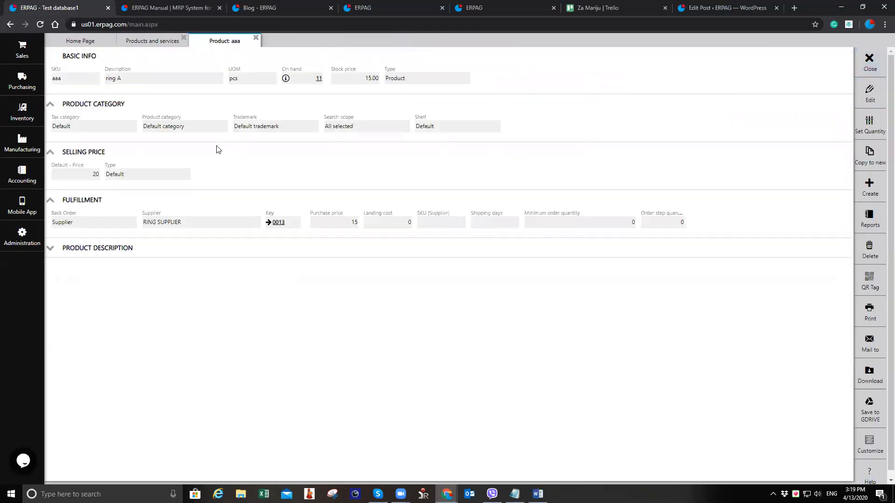
pyautogui.click(286, 79)
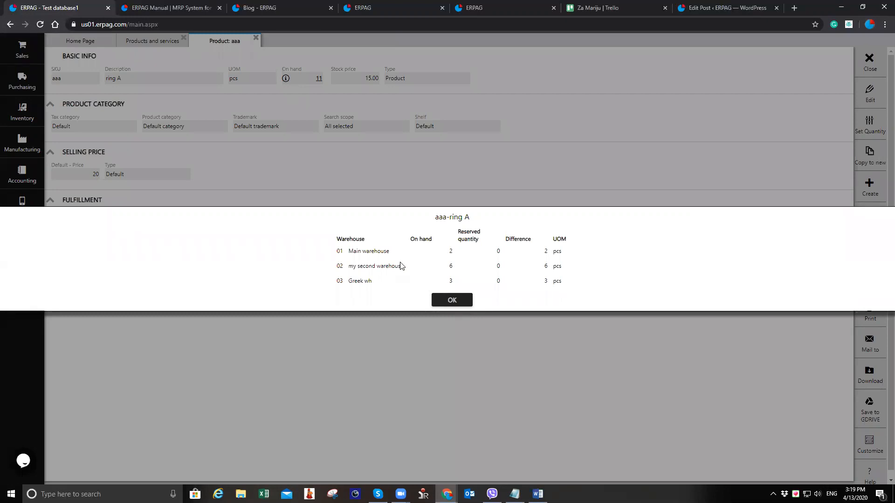
pyautogui.click(455, 300)
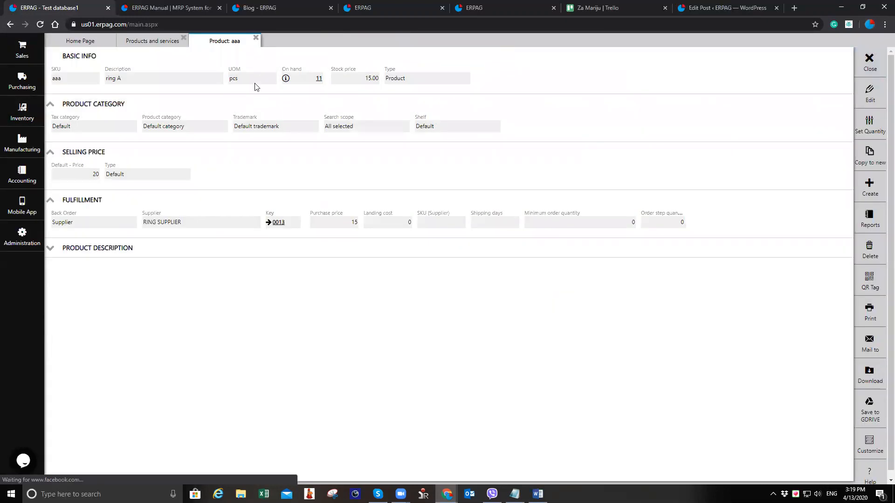
pyautogui.click(256, 38)
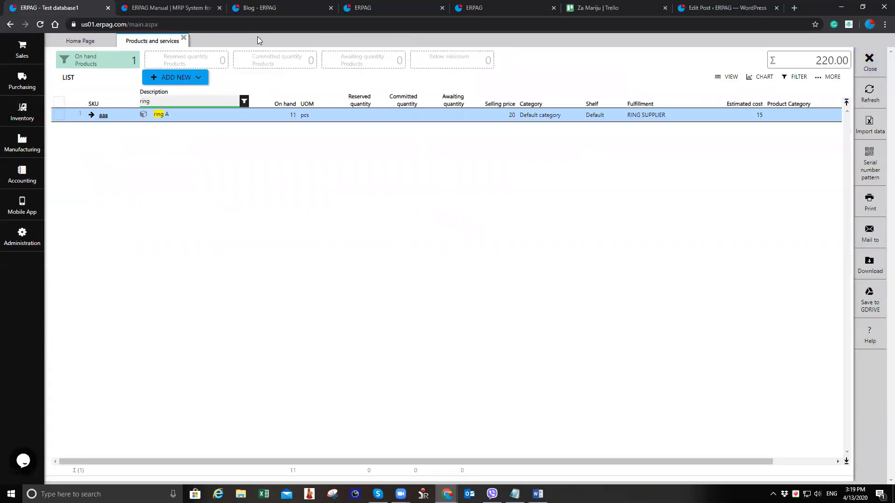
pyautogui.click(184, 38)
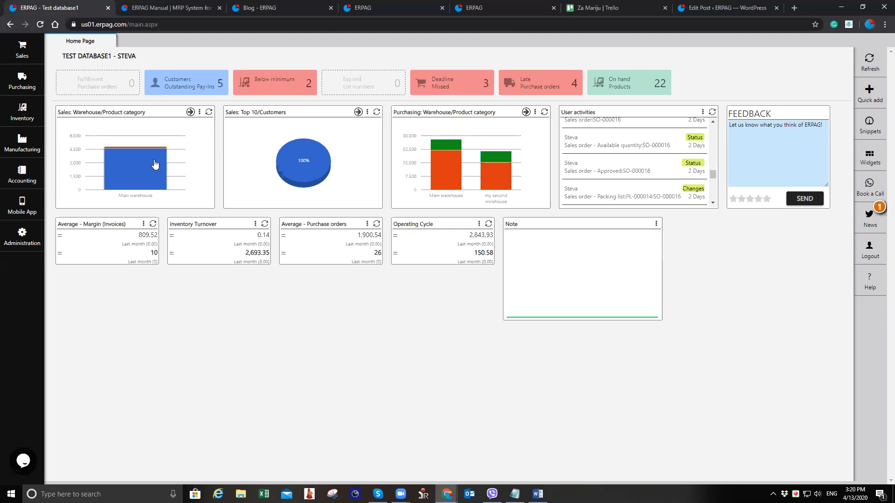
pyautogui.click(25, 55)
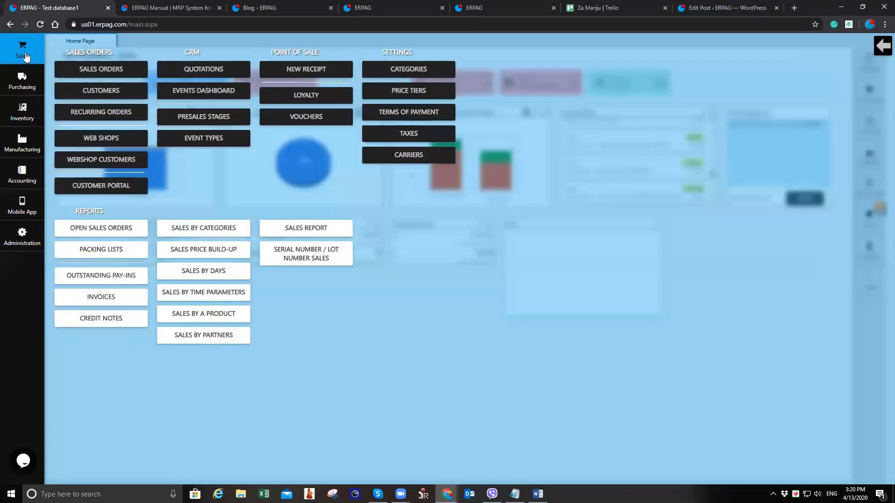
pyautogui.click(106, 138)
pyautogui.click(184, 58)
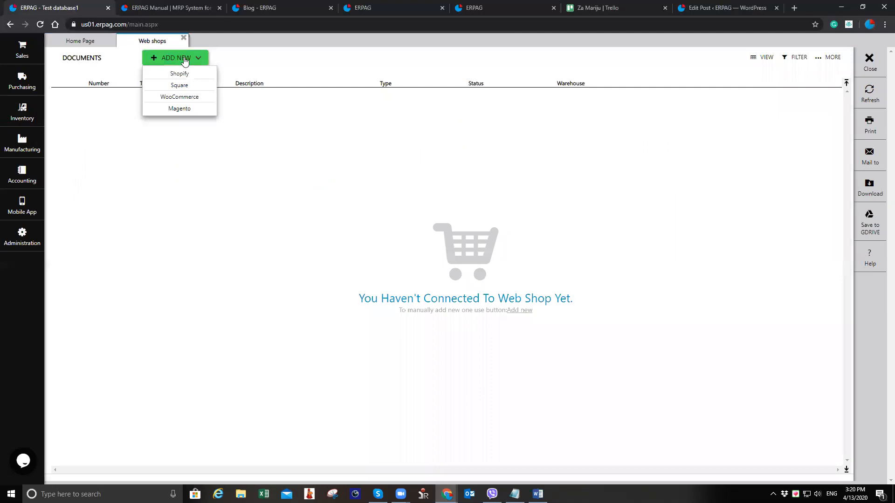
pyautogui.click(194, 75)
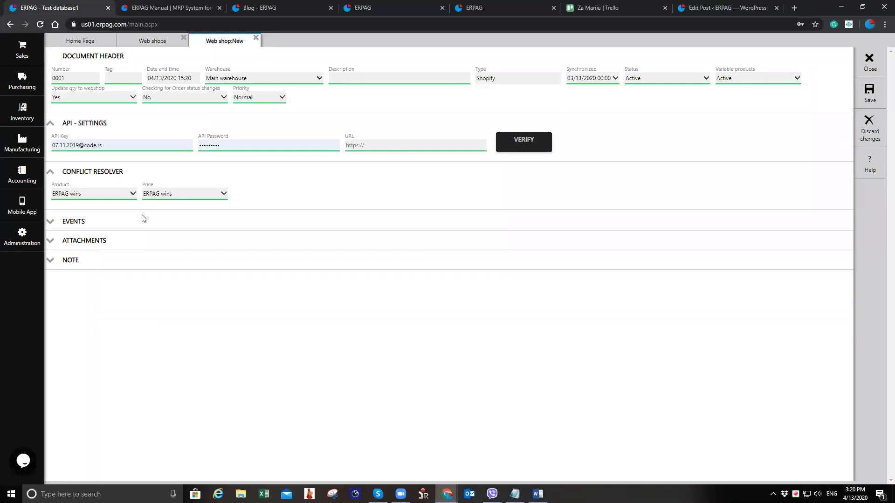
pyautogui.click(117, 200)
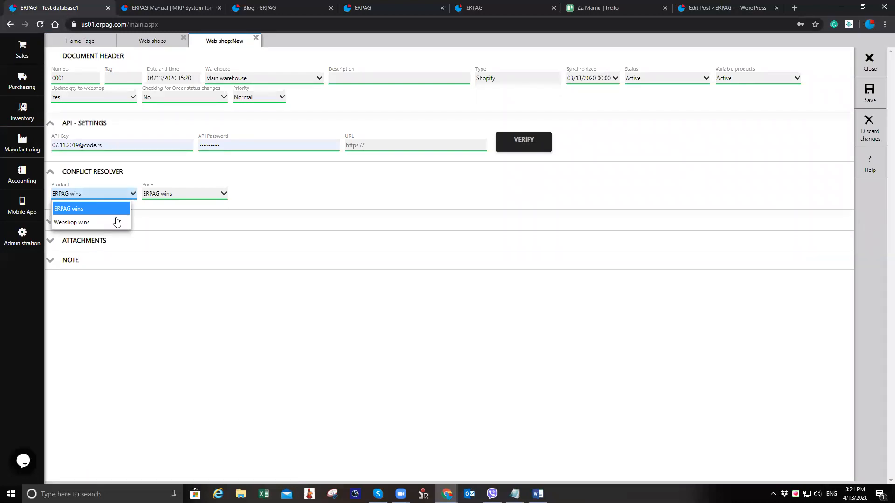
pyautogui.click(115, 198)
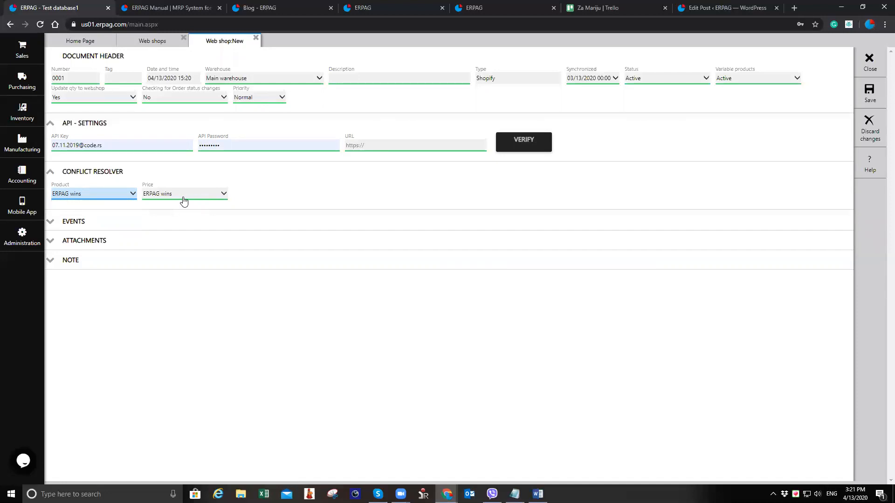
pyautogui.click(93, 195)
pyautogui.click(192, 199)
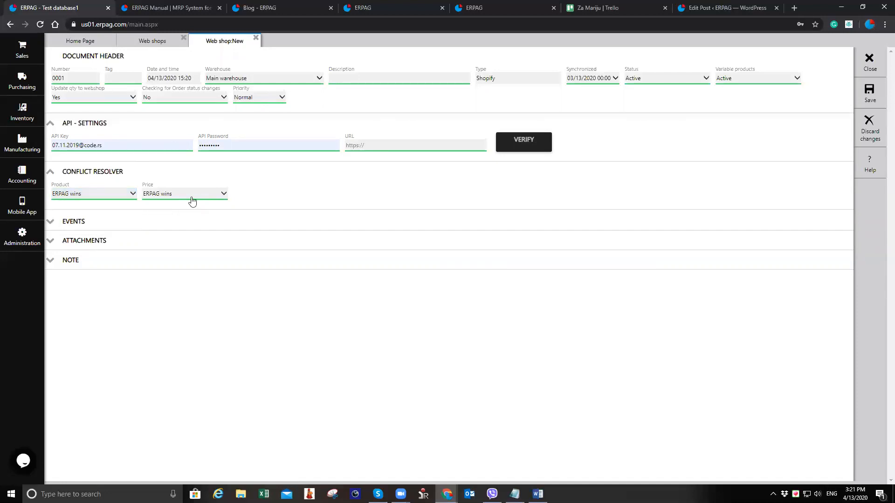
pyautogui.click(187, 222)
pyautogui.click(94, 198)
pyautogui.click(100, 219)
pyautogui.click(190, 204)
pyautogui.click(181, 206)
pyautogui.click(870, 61)
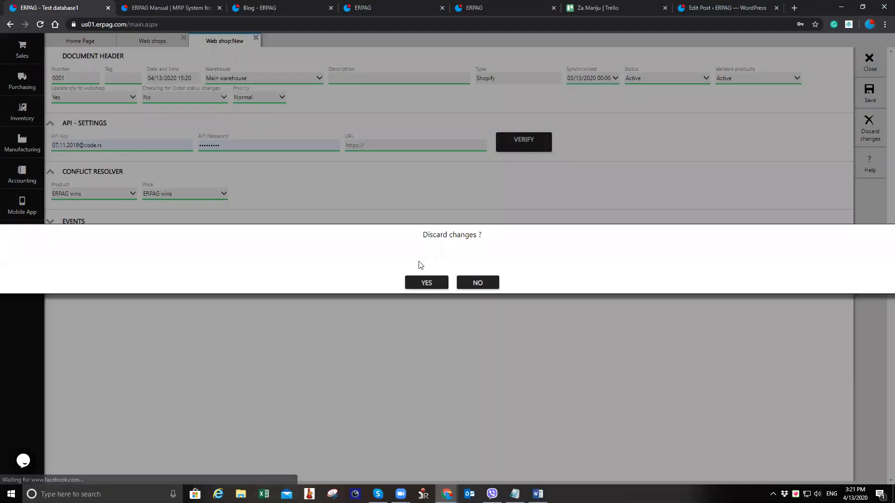
pyautogui.click(426, 282)
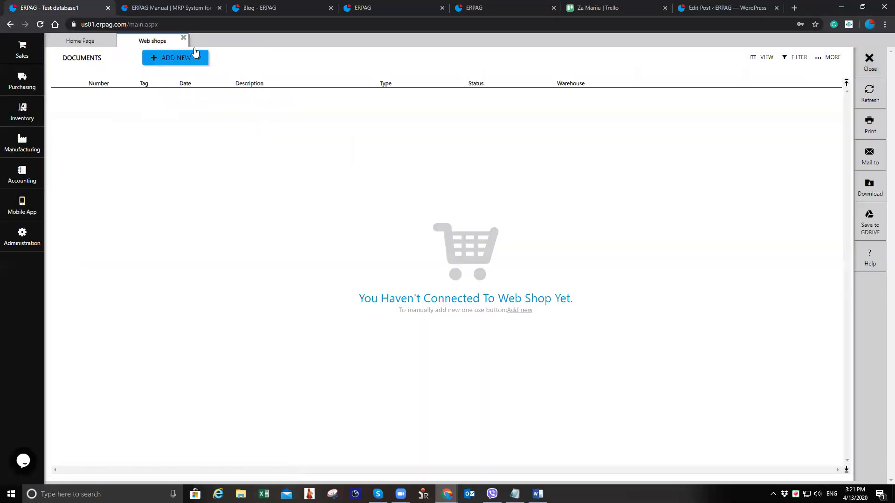
# Close the web shops list and open the inventory's products and services list
pyautogui.click(184, 39)
pyautogui.click(22, 112)
pyautogui.click(95, 68)
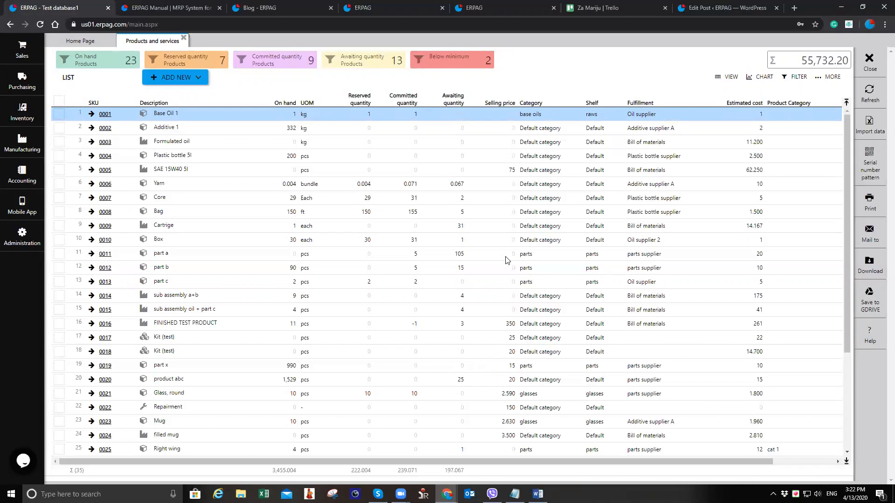
pyautogui.click(22, 112)
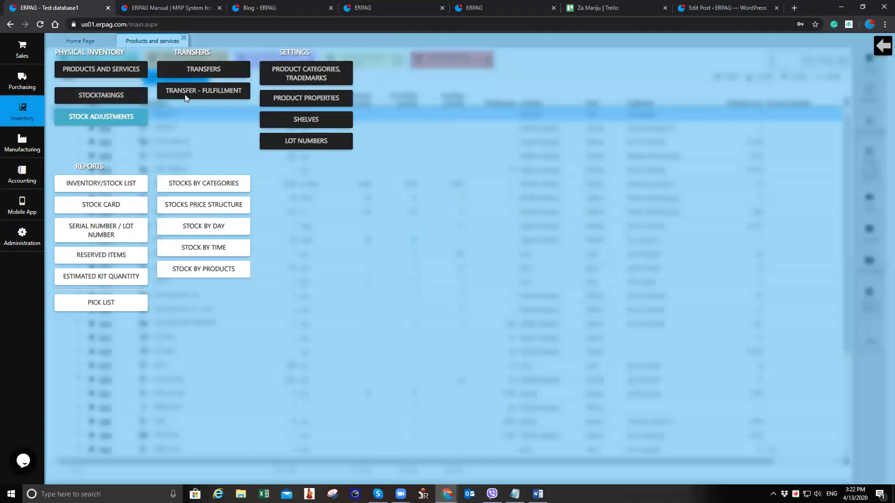
pyautogui.click(88, 117)
pyautogui.click(172, 57)
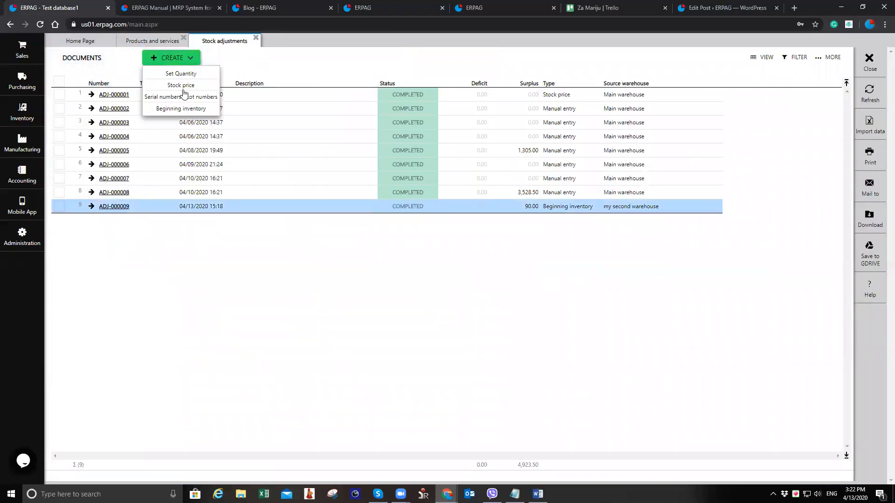
pyautogui.click(210, 111)
pyautogui.click(284, 78)
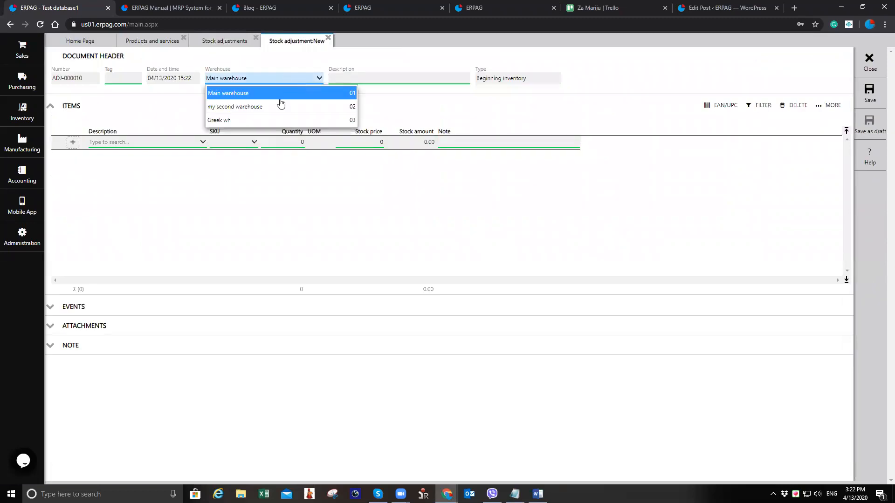
pyautogui.click(276, 79)
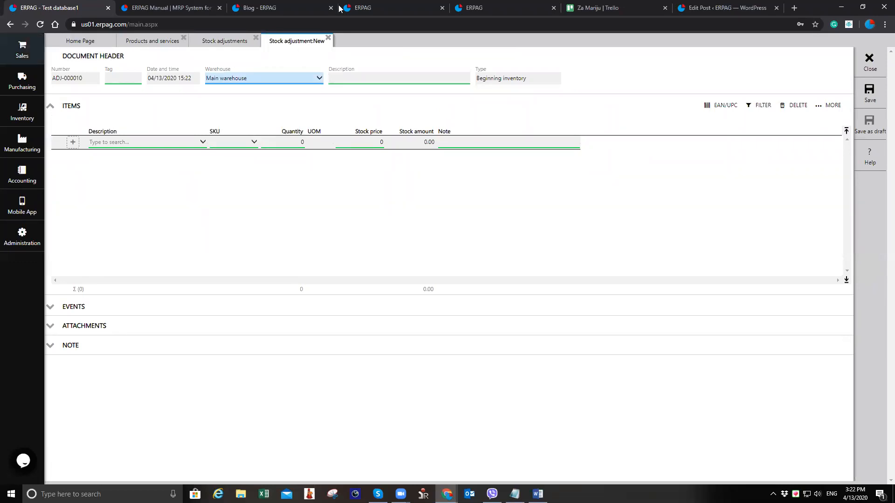
pyautogui.click(328, 38)
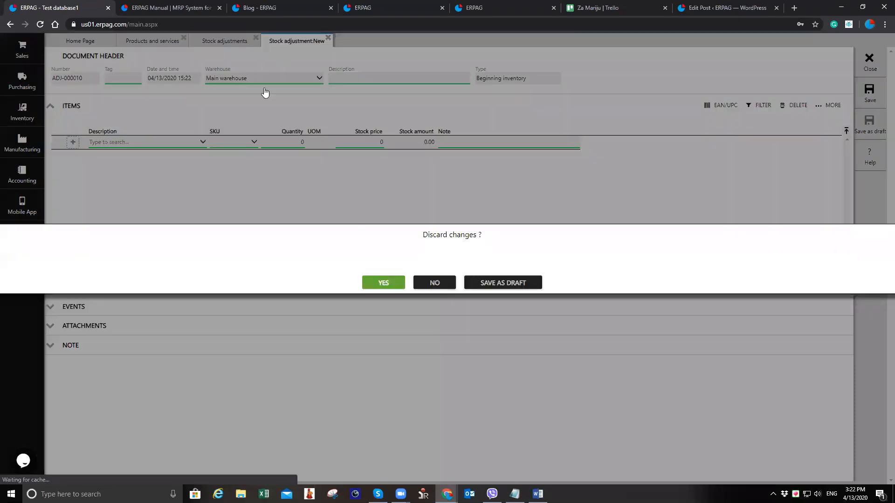
pyautogui.click(378, 285)
# Start a new product with the description Bracelet
pyautogui.click(255, 38)
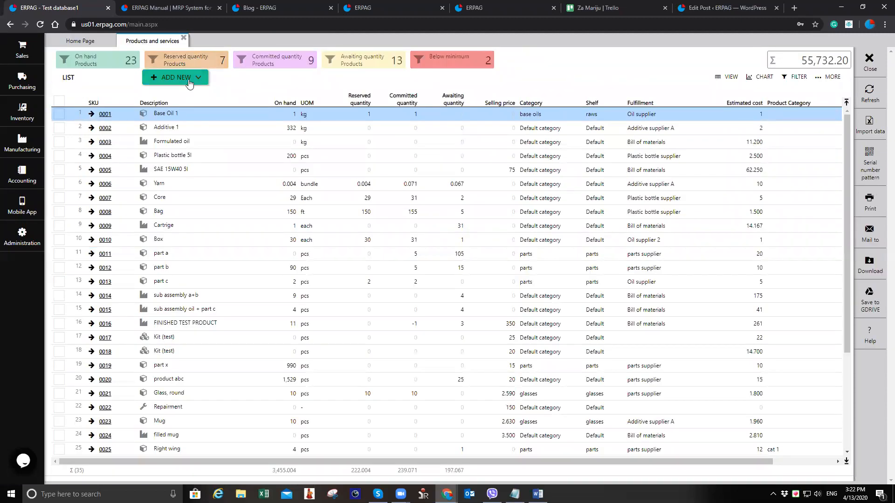
pyautogui.click(190, 83)
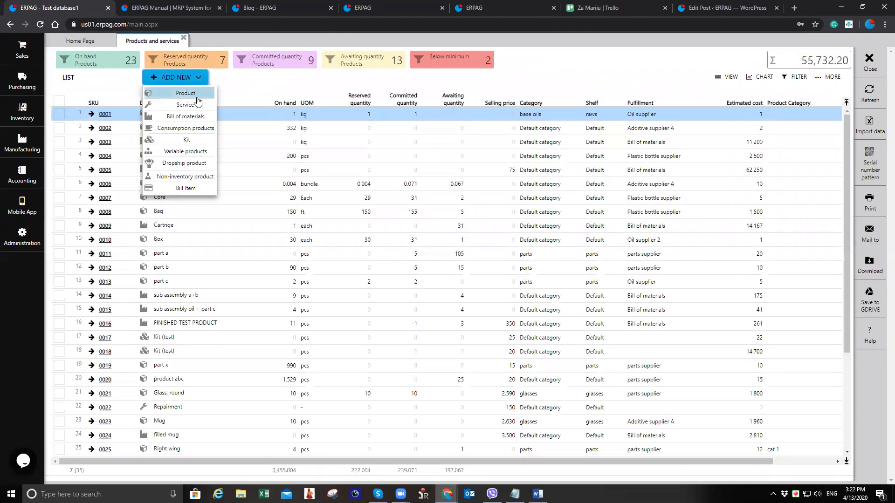
pyautogui.click(190, 76)
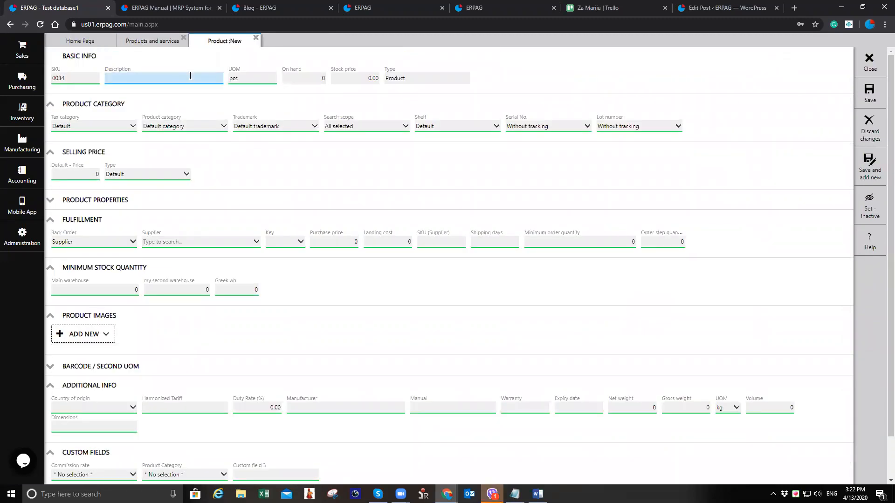
pyautogui.write('Bracelet')
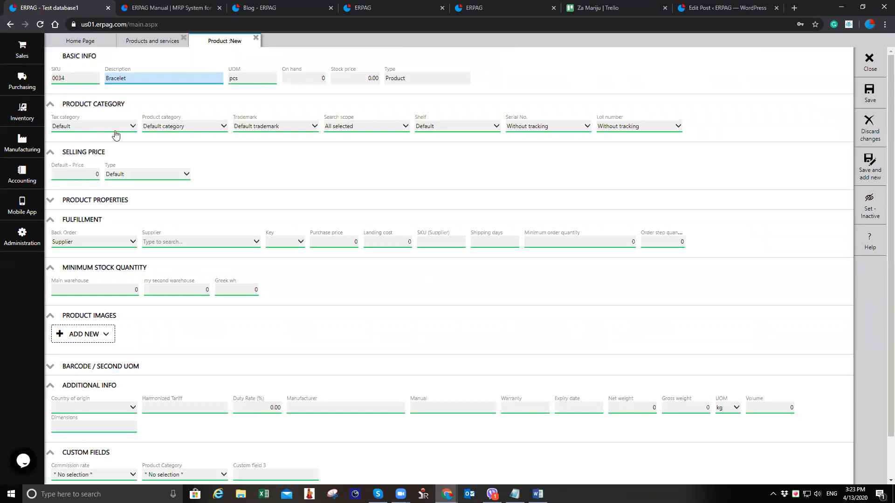
# Open the sales tax settings to review the tax categories, locations and jurisdictions
pyautogui.click(23, 58)
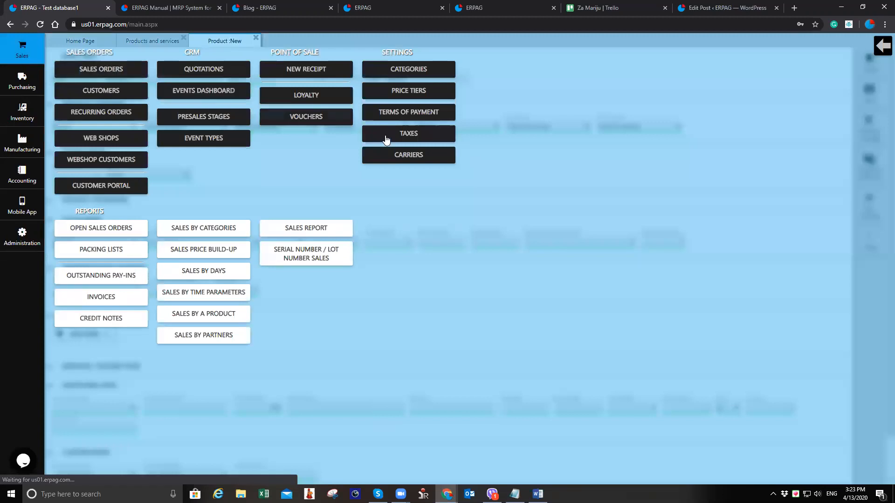
pyautogui.click(386, 136)
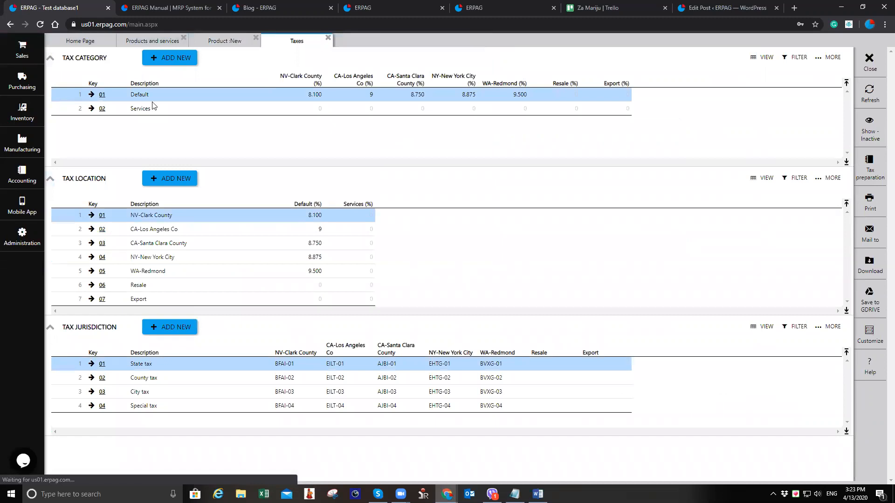
pyautogui.click(227, 43)
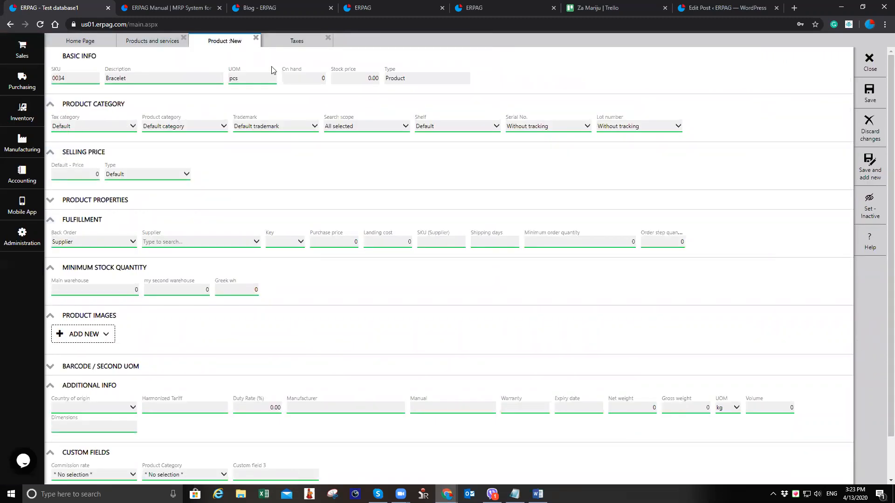
pyautogui.click(298, 41)
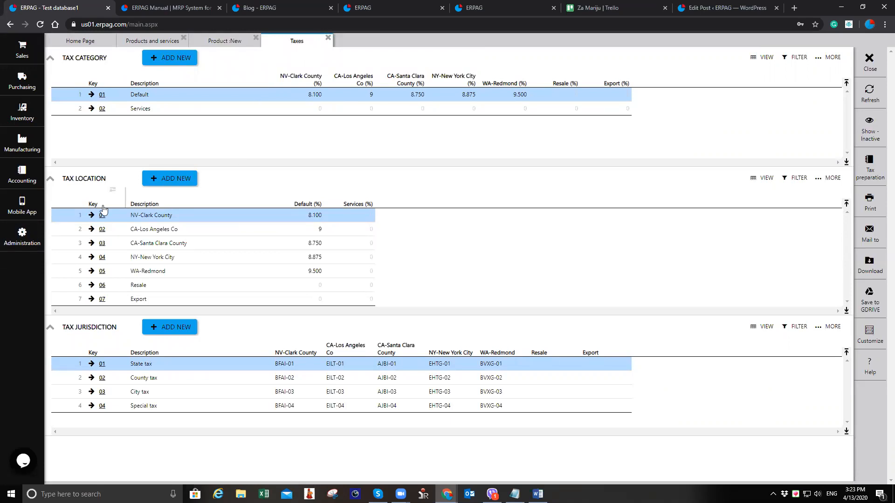
# Close the tax settings and create a new product category named bracelet for the Bracelet product
pyautogui.click(328, 39)
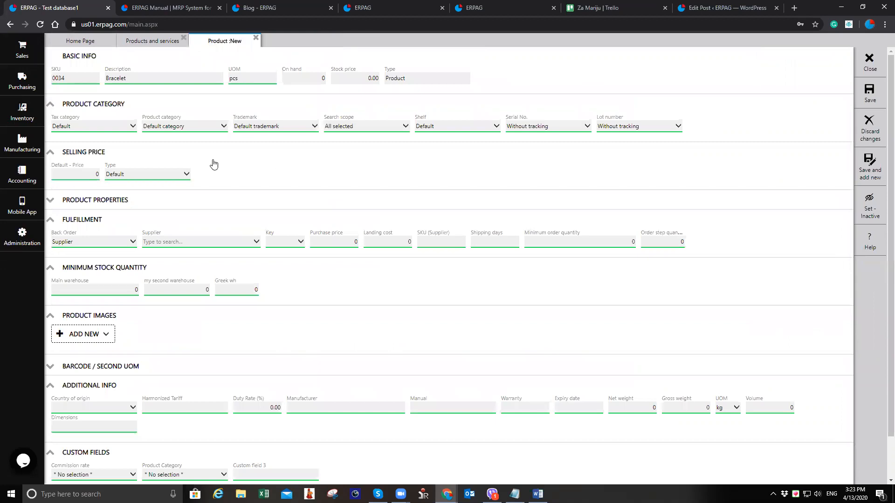
pyautogui.click(203, 132)
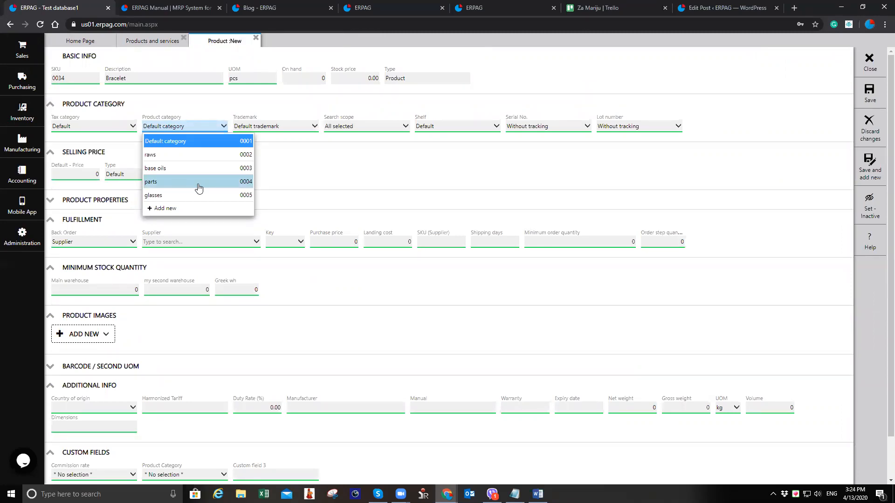
pyautogui.click(199, 209)
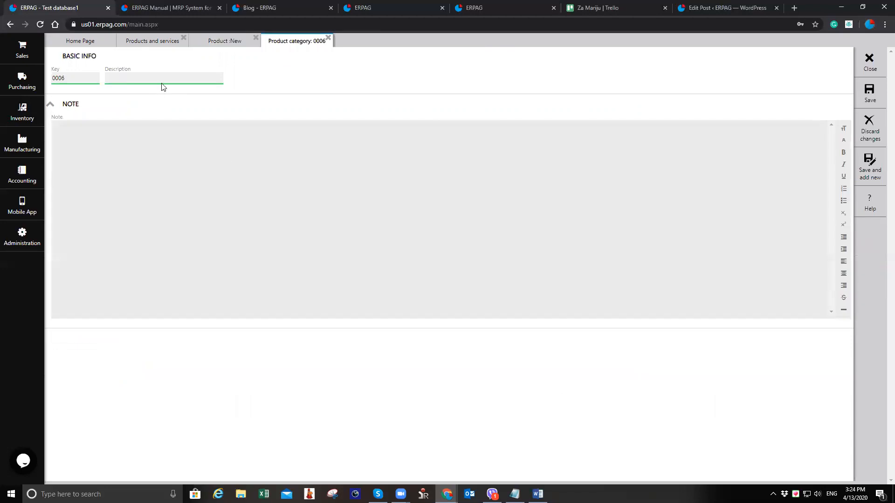
pyautogui.click(161, 82)
pyautogui.write('bracelet')
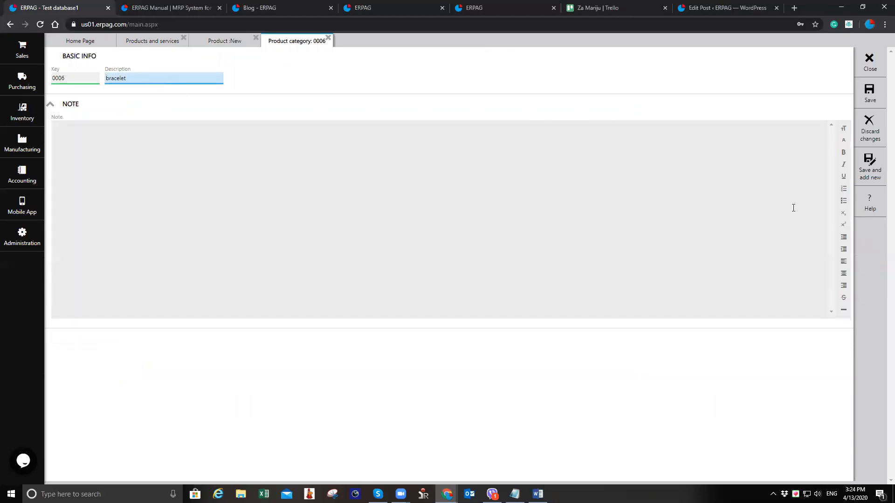
pyautogui.click(870, 93)
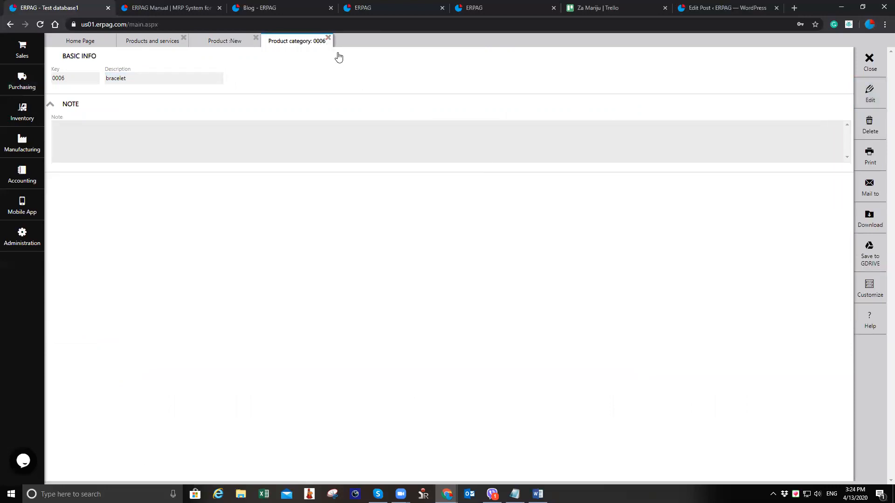
pyautogui.click(328, 38)
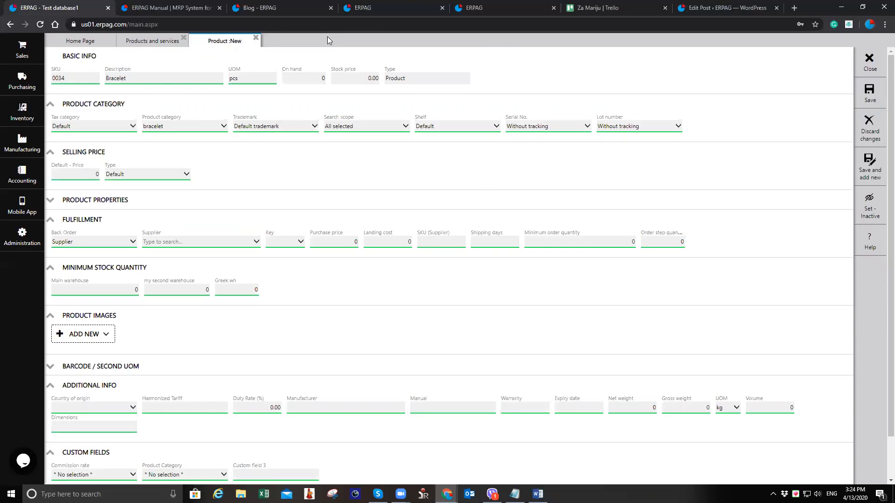
# Keep the default trademark and create a new shelf named jewlery, assigning it to the product
pyautogui.click(301, 130)
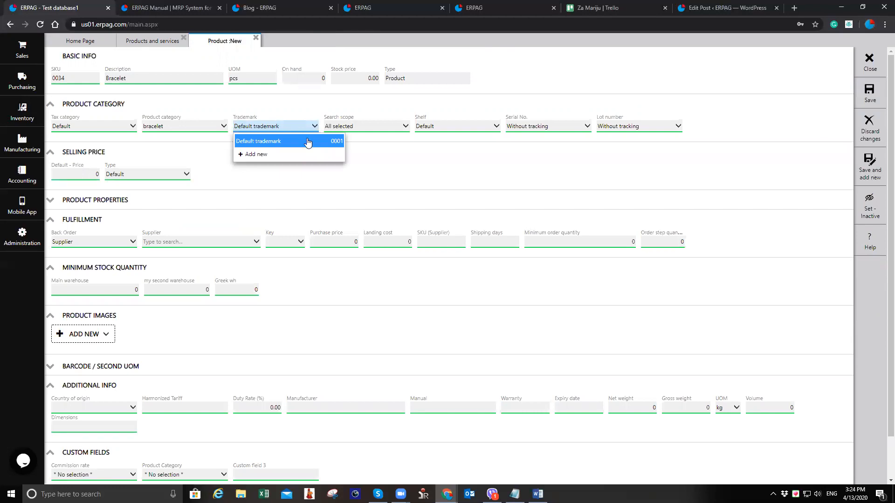
pyautogui.click(339, 140)
pyautogui.click(375, 129)
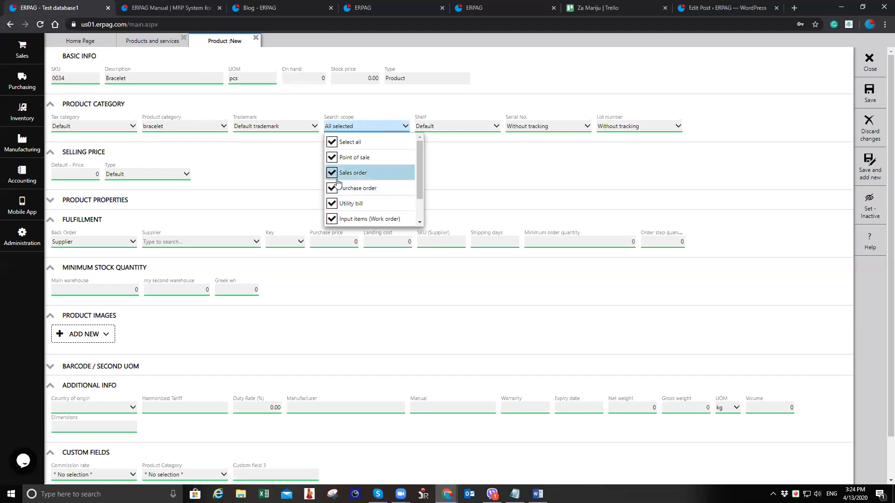
pyautogui.click(467, 129)
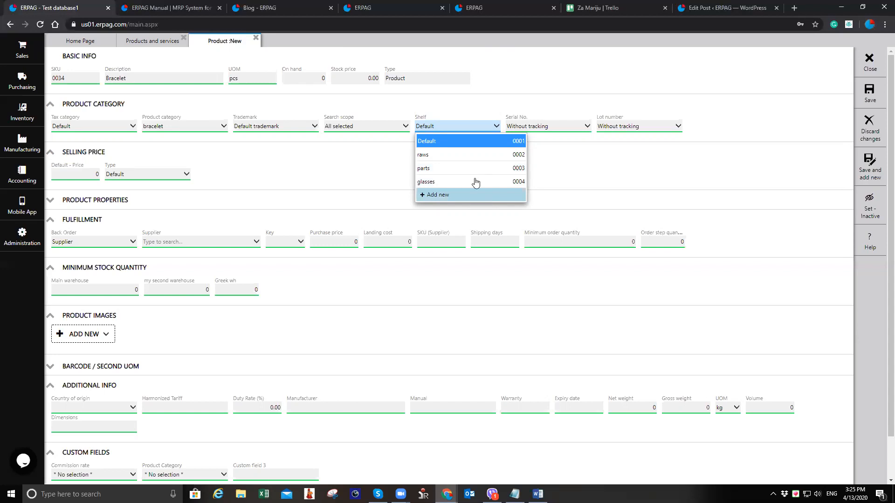
pyautogui.click(462, 194)
pyautogui.click(154, 77)
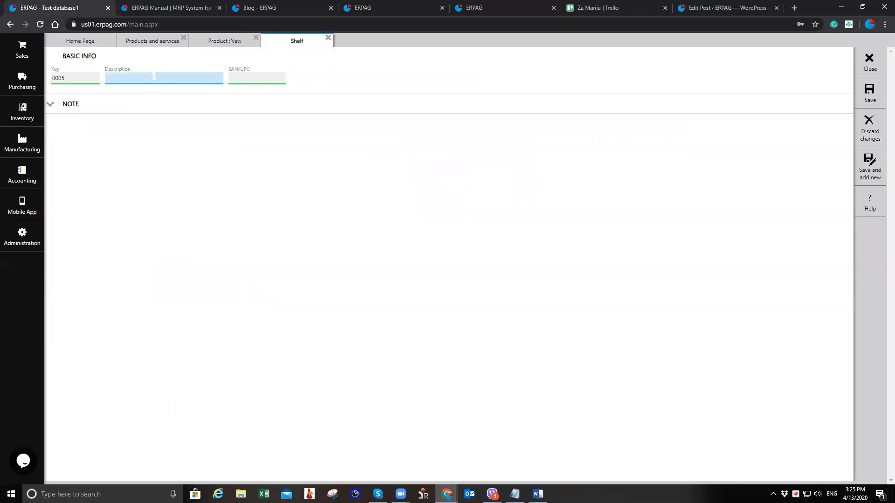
pyautogui.write('jewlery')
pyautogui.click(870, 94)
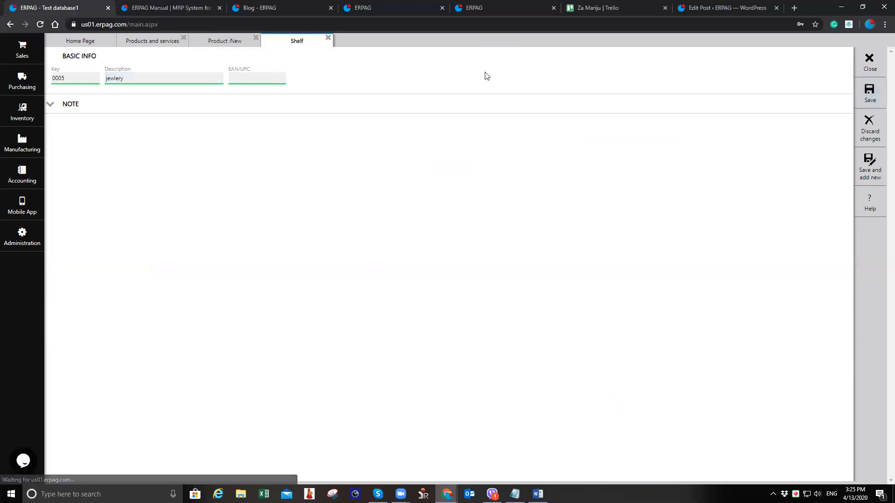
pyautogui.click(328, 38)
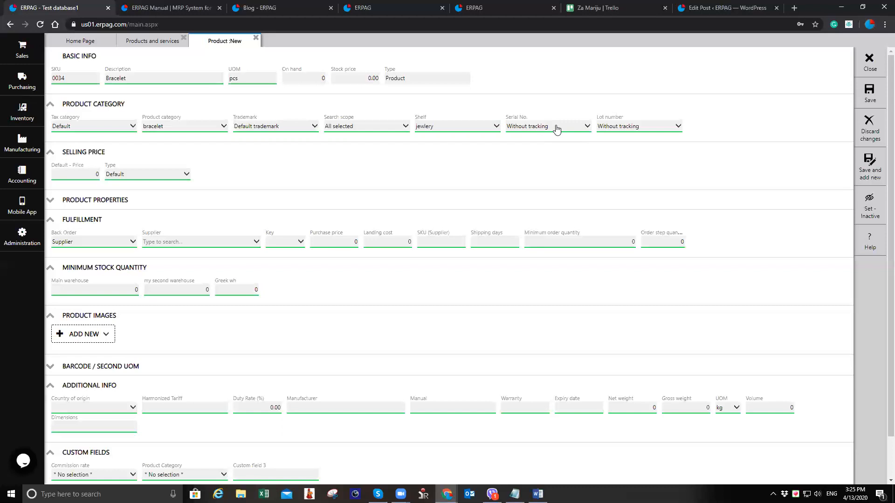
# Leave lot numbers without tracking and set the default selling price to 30
pyautogui.click(649, 133)
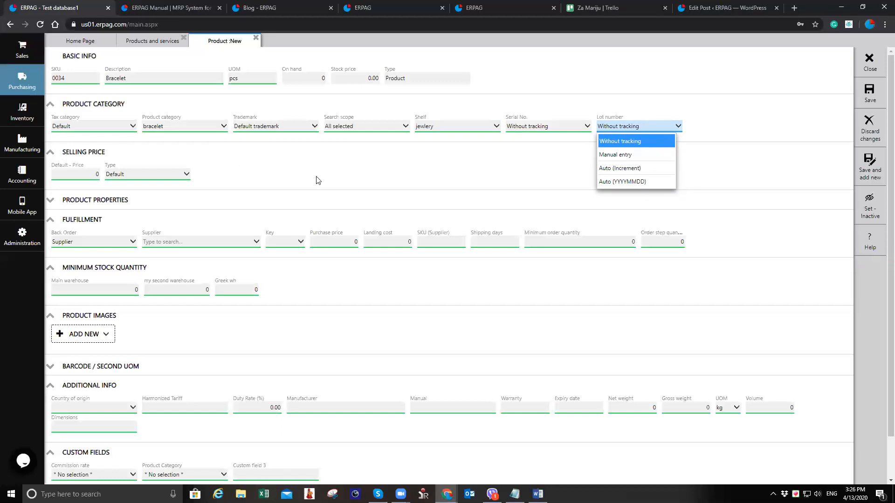
pyautogui.click(640, 124)
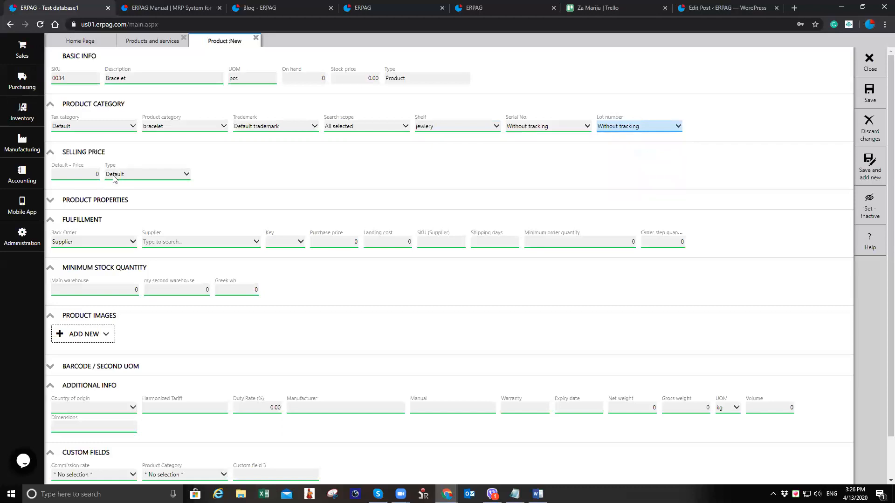
pyautogui.press('Tab')
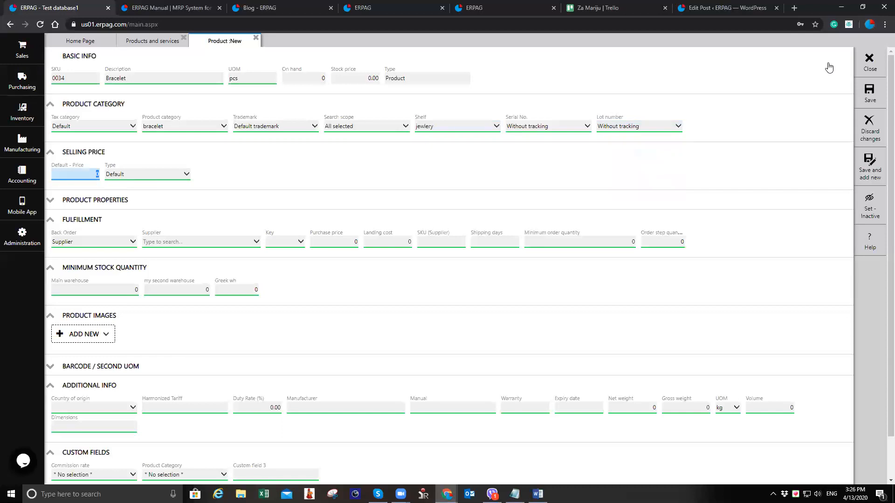
pyautogui.write('3')
# Quick-add a new supplier named greek designer and assign it as the product's supplier
pyautogui.click(192, 242)
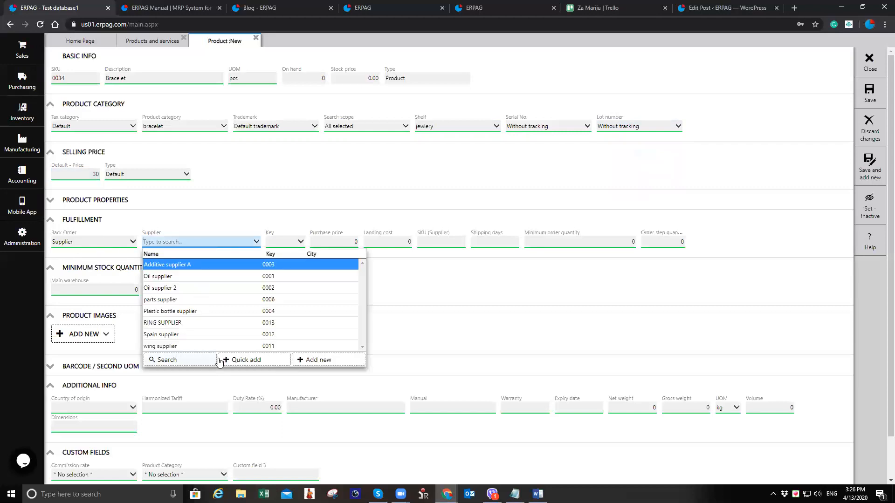
pyautogui.click(252, 361)
pyautogui.write('greek designer')
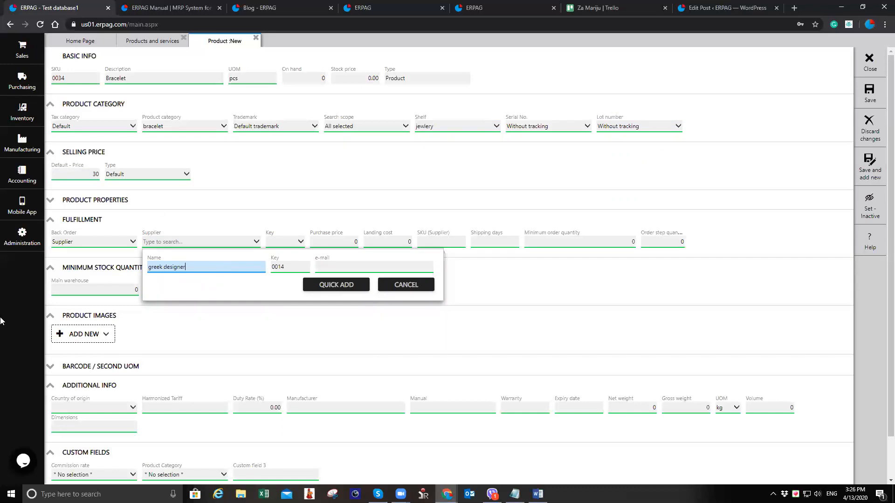
pyautogui.click(22, 235)
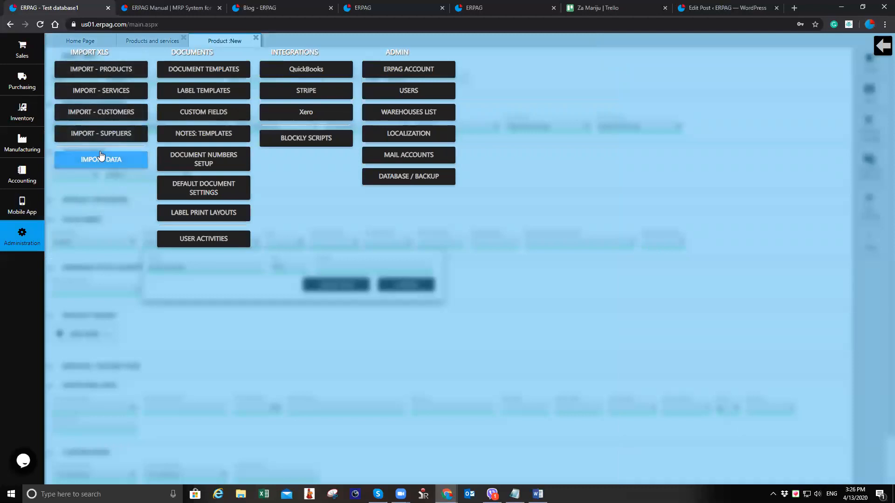
pyautogui.click(20, 228)
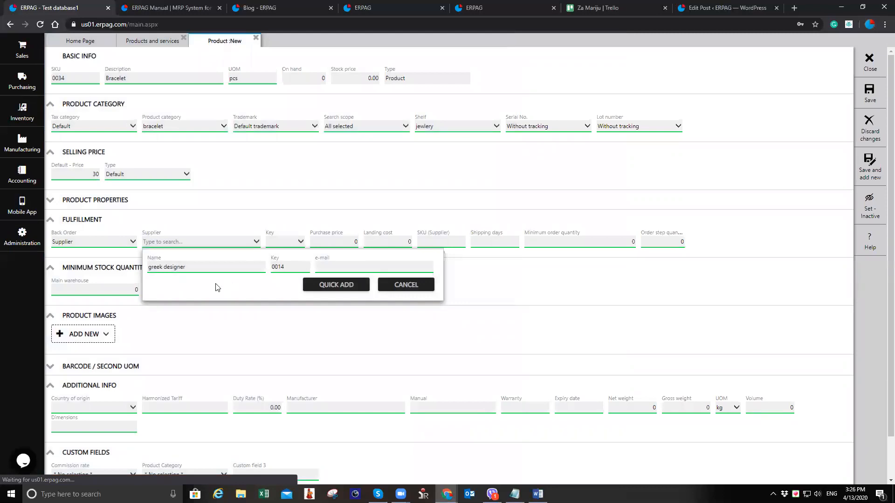
pyautogui.click(320, 284)
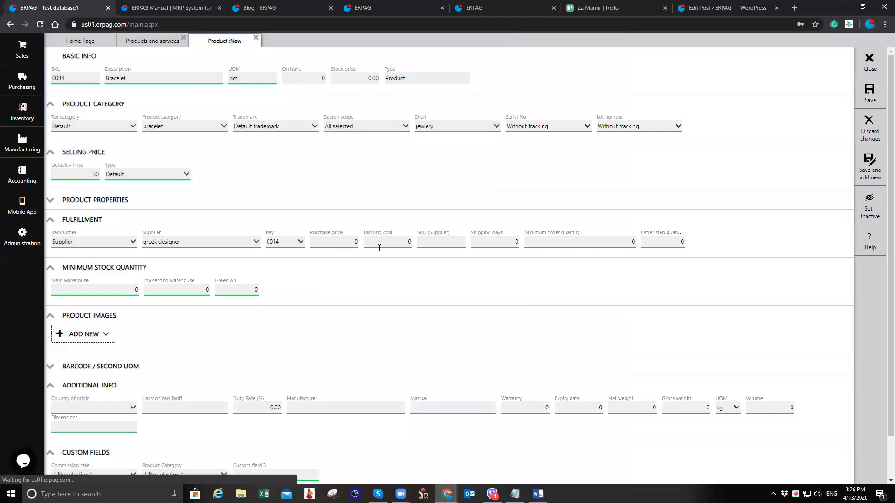
# Set the product's purchase price from the supplier to 24.990
pyautogui.click(348, 242)
pyautogui.write('24.990')
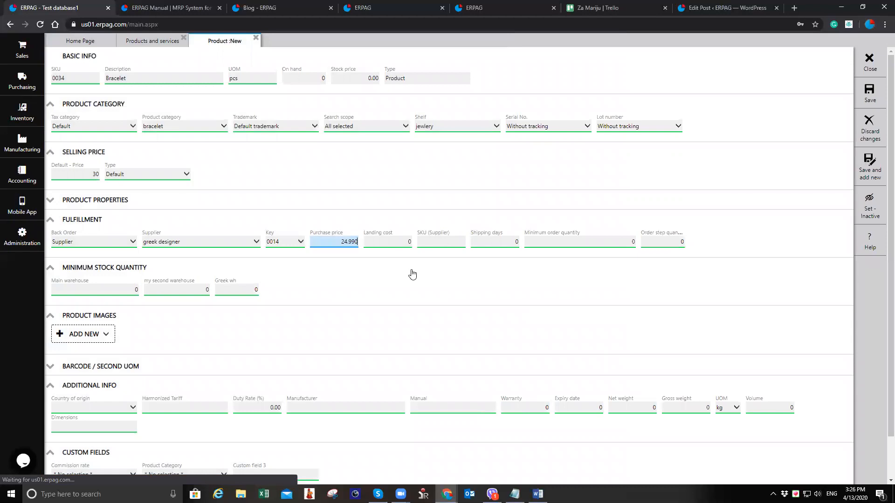
# Enter GD34 as the supplier SKU and 5 as the shipping days
pyautogui.click(443, 242)
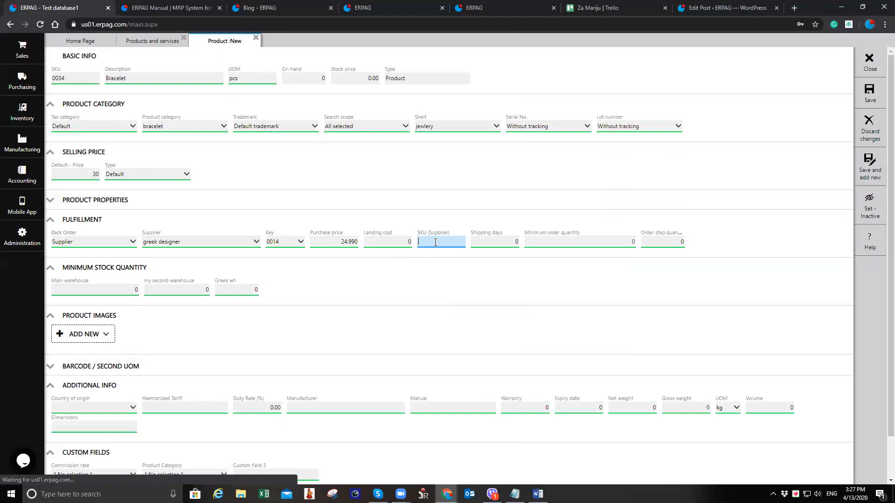
pyautogui.write('GD34')
pyautogui.press('Tab')
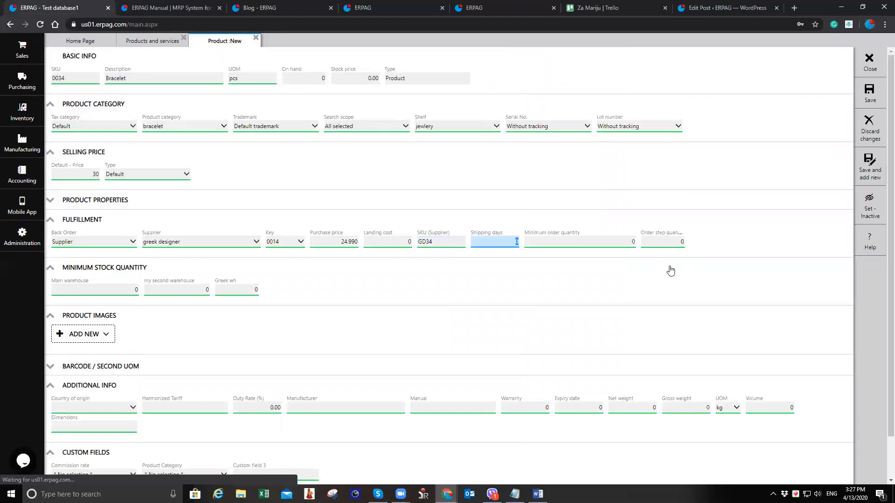
pyautogui.write('5')
# Set minimum stock quantities of 2 for Main warehouse and 3 for Greek wh
pyautogui.click(93, 290)
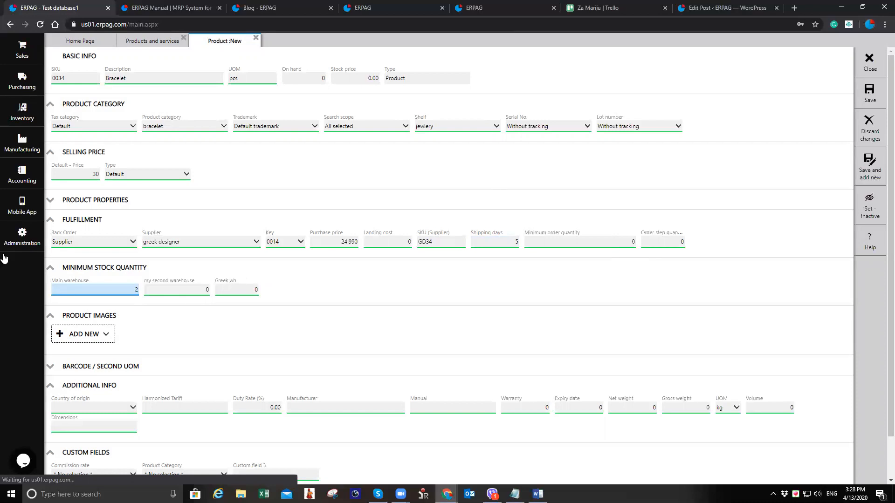
pyautogui.click(238, 290)
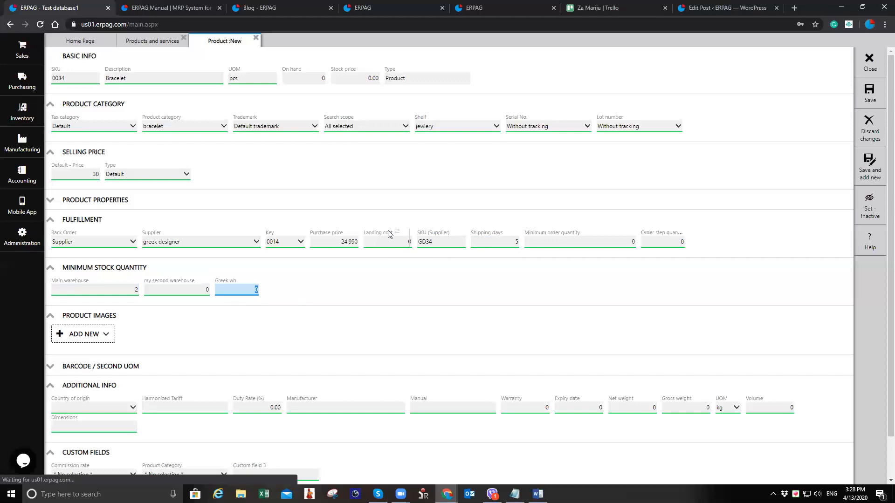
pyautogui.write('3')
pyautogui.click(343, 293)
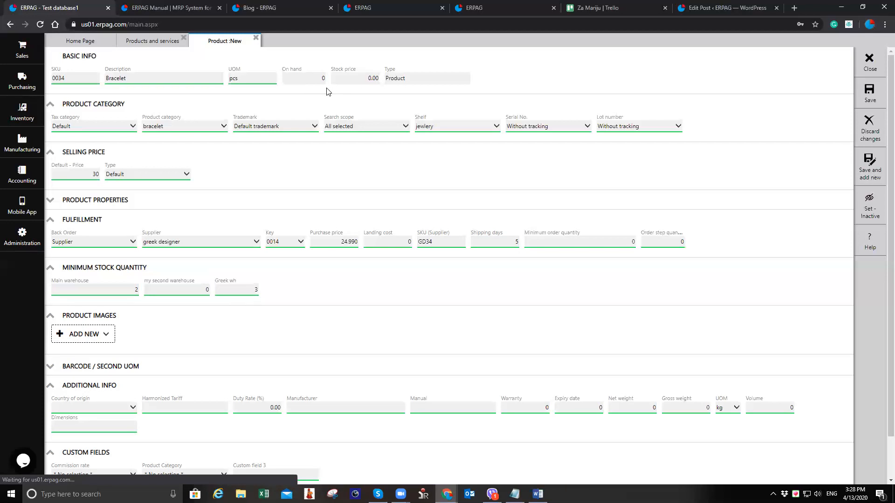
# Expand the barcode / second UOM section to review it, then save the new Bracelet product
pyautogui.scroll(-1, 103, 307)
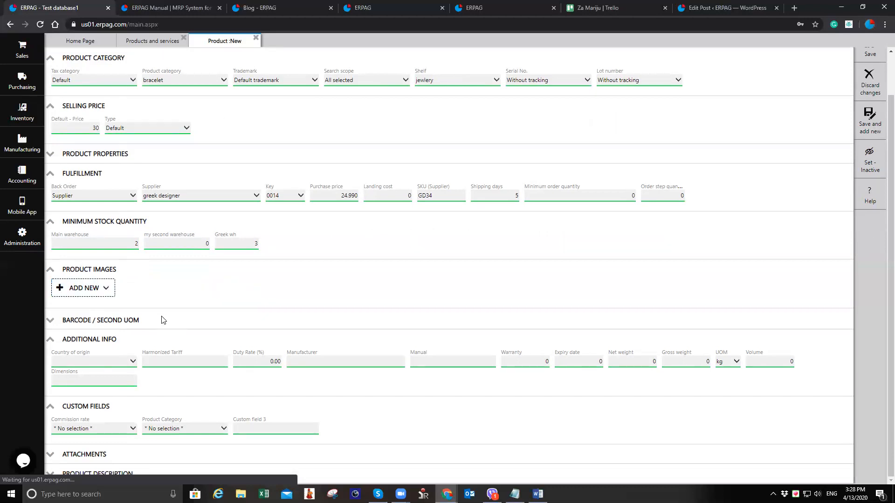
pyautogui.click(139, 321)
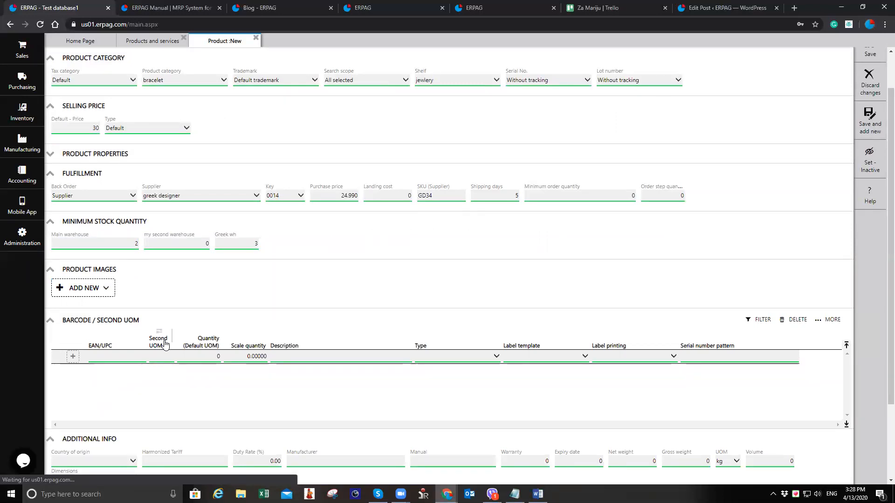
pyautogui.scroll(-2, 165, 347)
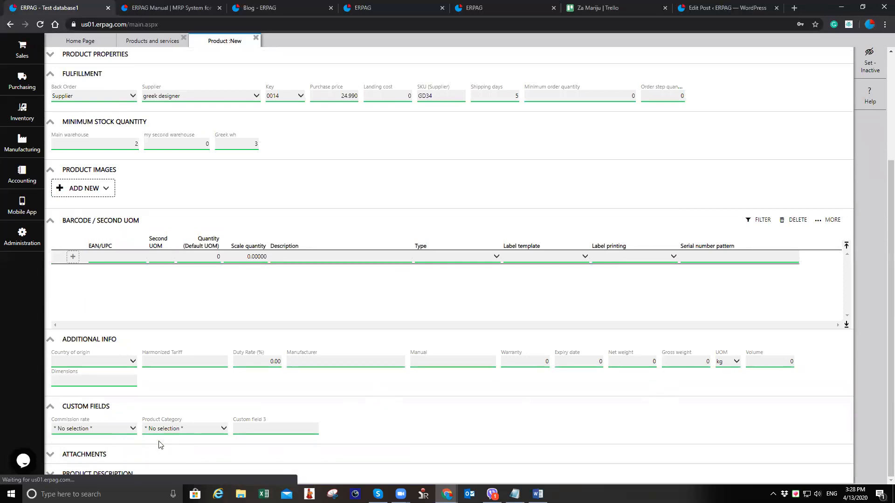
pyautogui.scroll(3, 198, 426)
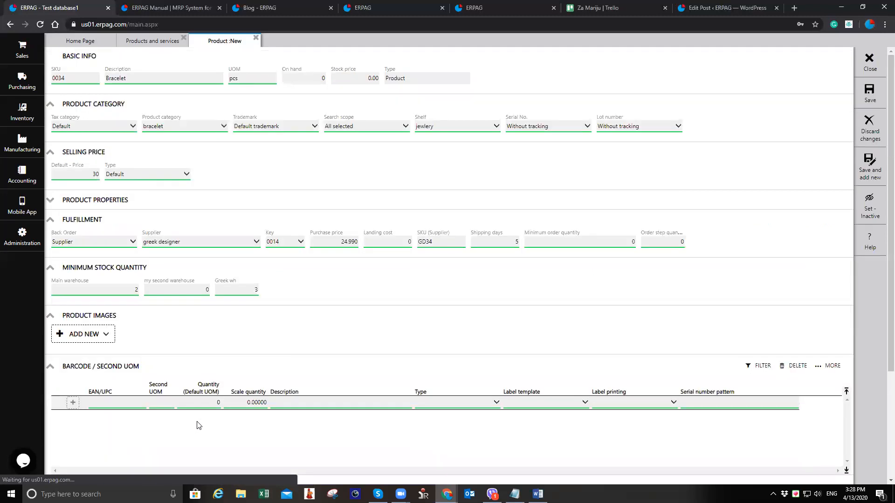
pyautogui.scroll(-3, 245, 321)
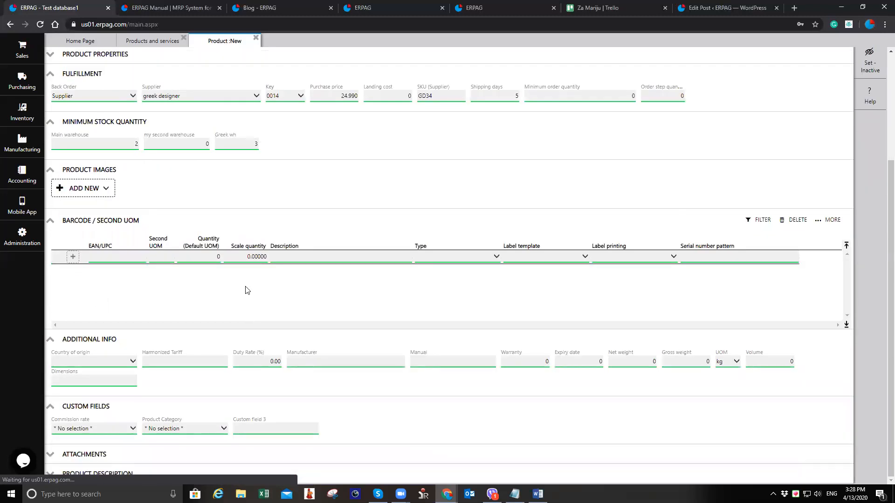
pyautogui.scroll(3, 310, 270)
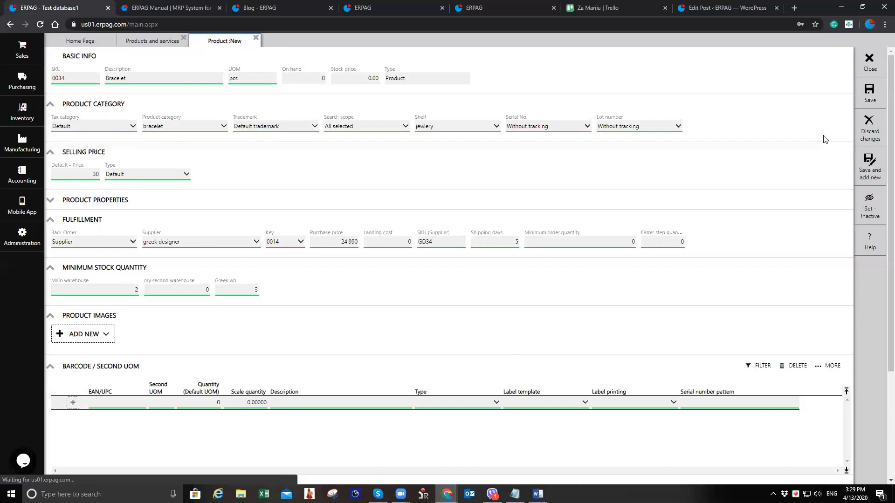
pyautogui.click(870, 98)
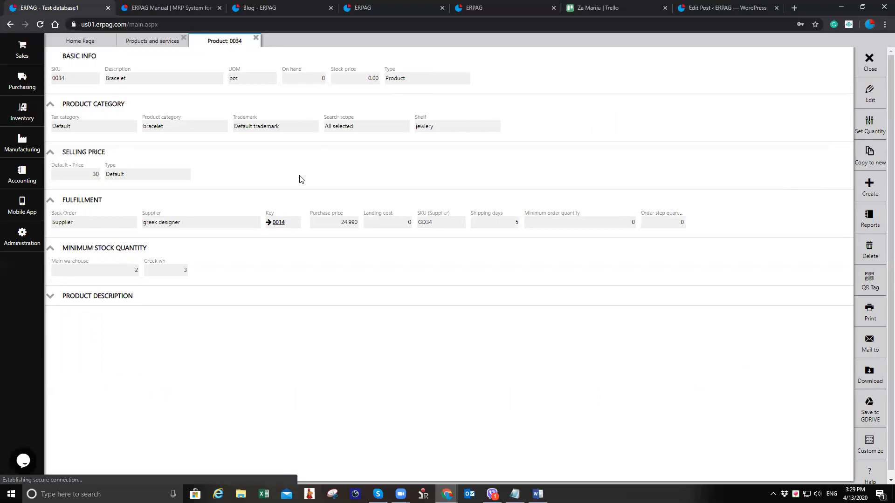
# Customize the product page layout by moving the Product category section to the end
pyautogui.click(863, 451)
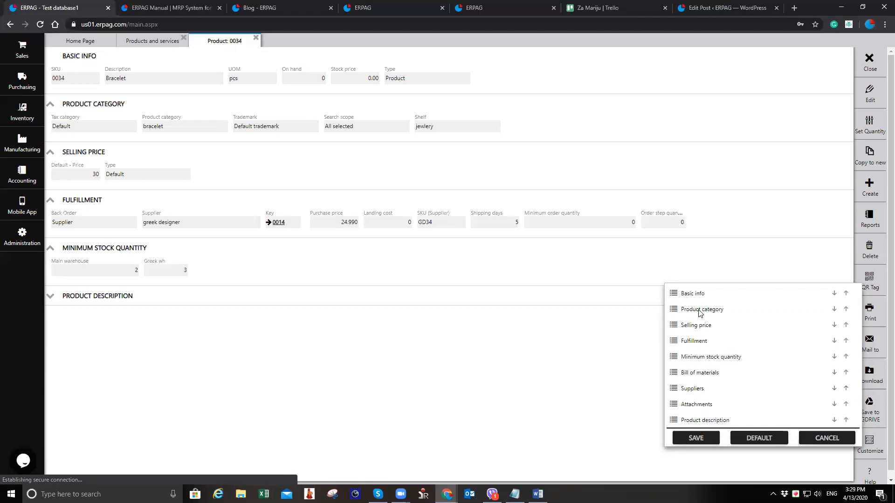
pyautogui.moveTo(699, 313)
pyautogui.mouseDown()
pyautogui.moveTo(699, 428)
pyautogui.moveTo(707, 310)
pyautogui.mouseUp()
pyautogui.click(700, 440)
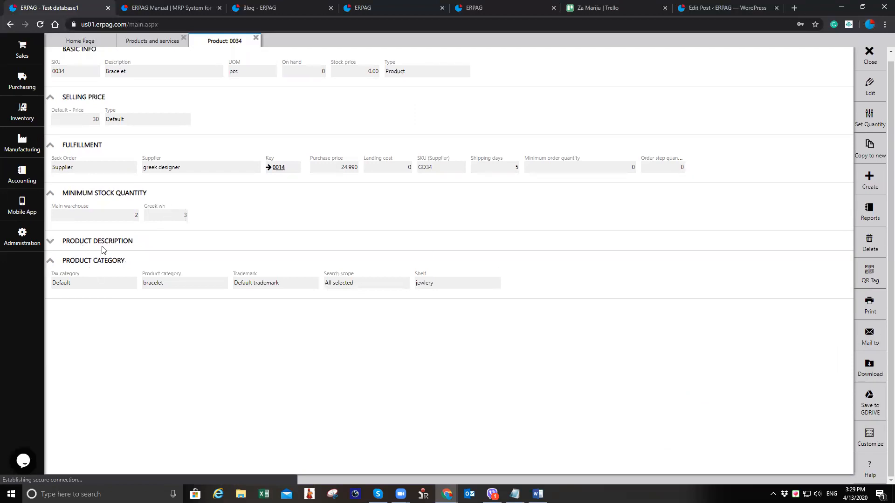
# Try saving the Bracelet product with an empty SKU, then re-enter SKU 0034 and save
pyautogui.click(876, 90)
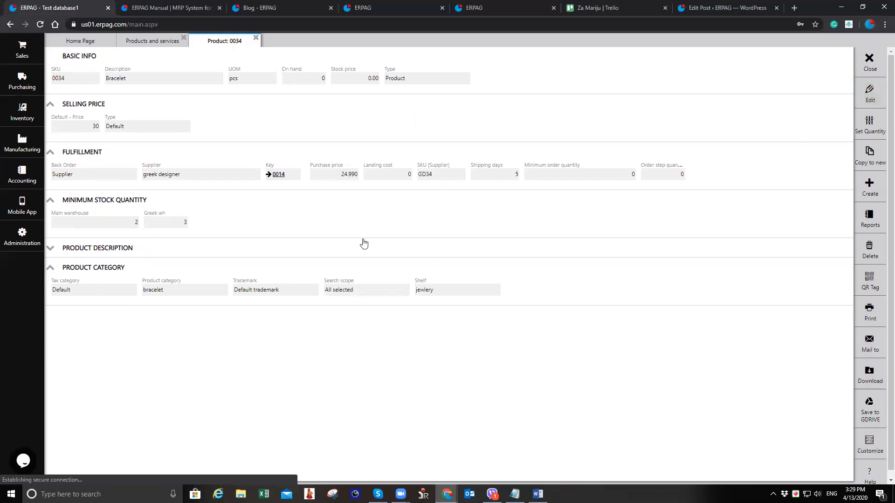
pyautogui.click(80, 102)
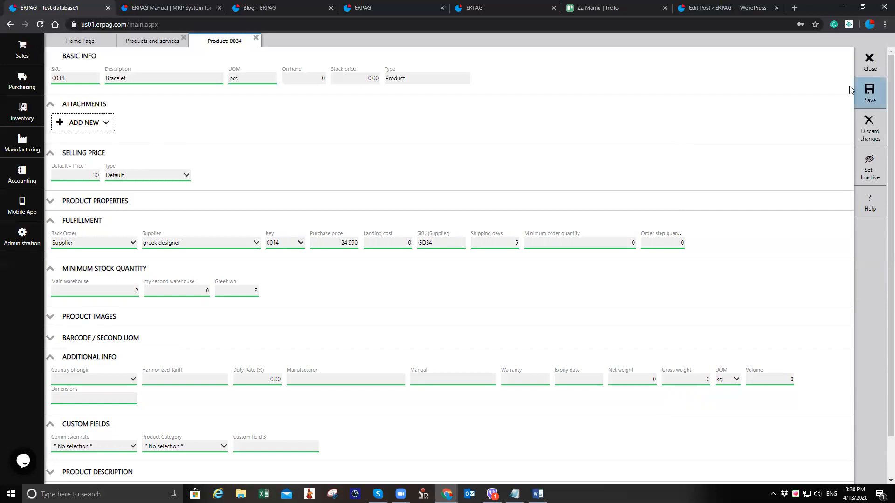
pyautogui.click(78, 81)
pyautogui.press('BackSpace')
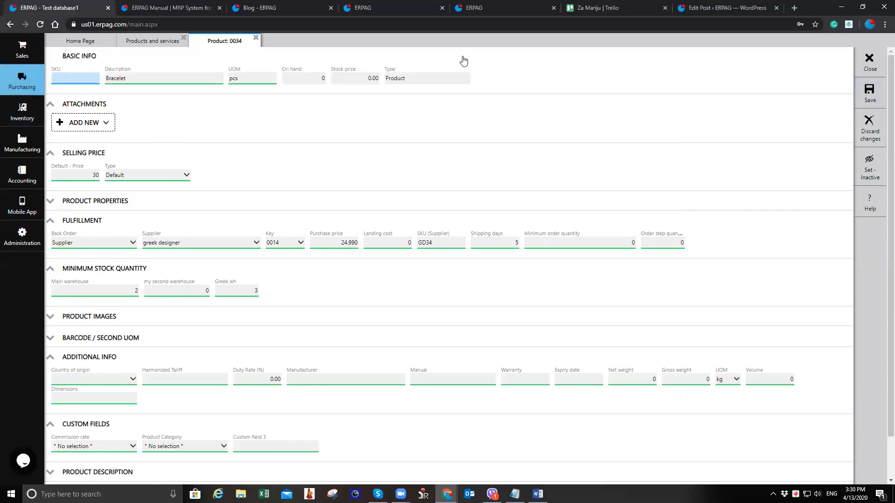
pyautogui.click(860, 93)
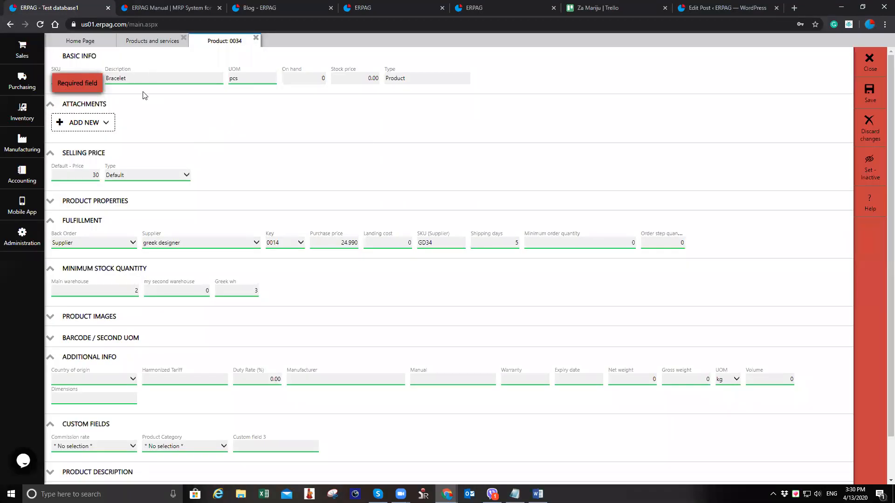
pyautogui.click(77, 80)
pyautogui.write('0034')
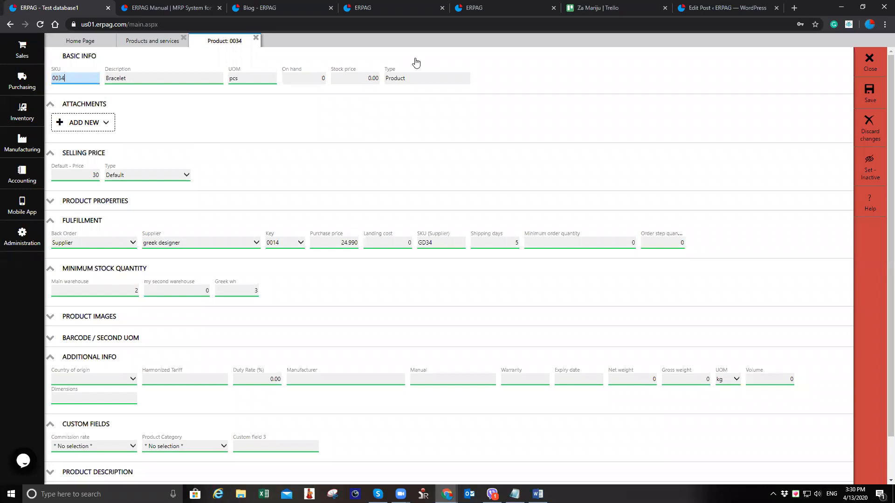
pyautogui.click(870, 93)
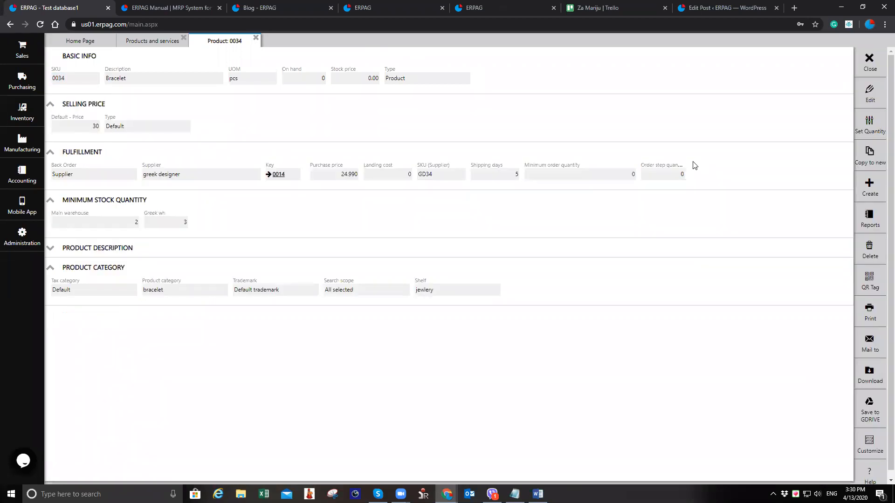
# Edit the Bracelet product and set its back order fulfillment to Multiple suppliers
pyautogui.click(868, 95)
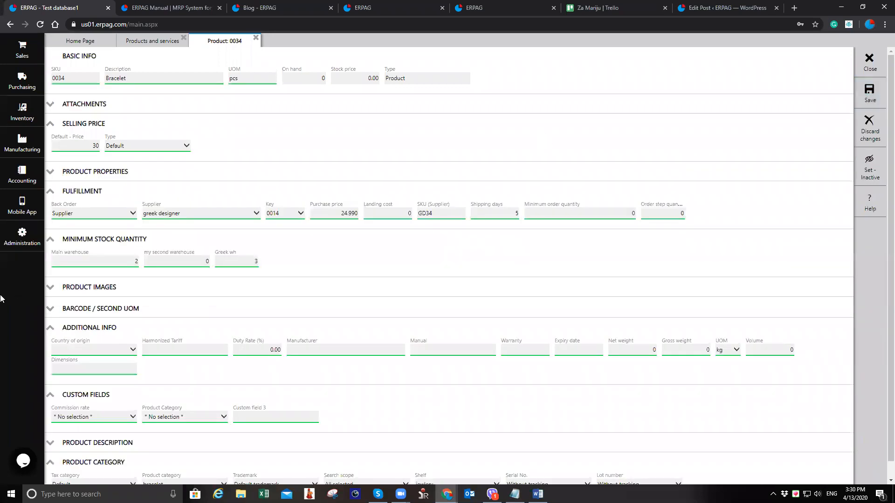
pyautogui.click(113, 215)
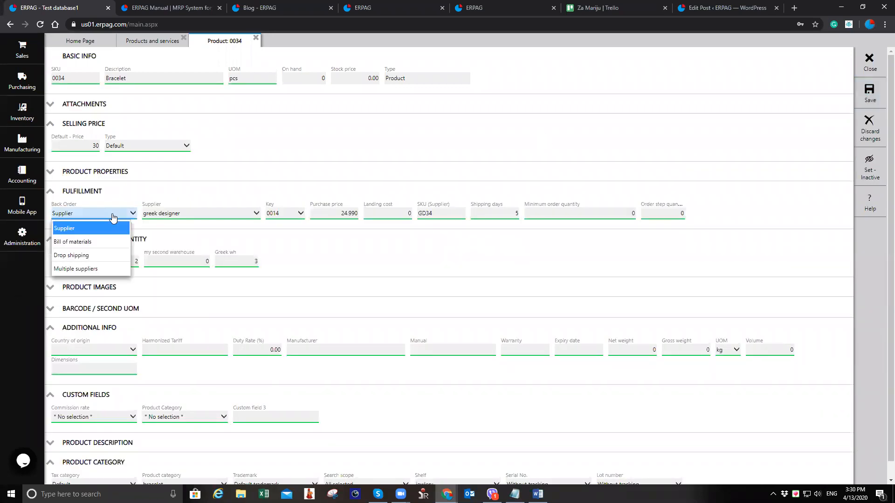
pyautogui.click(111, 269)
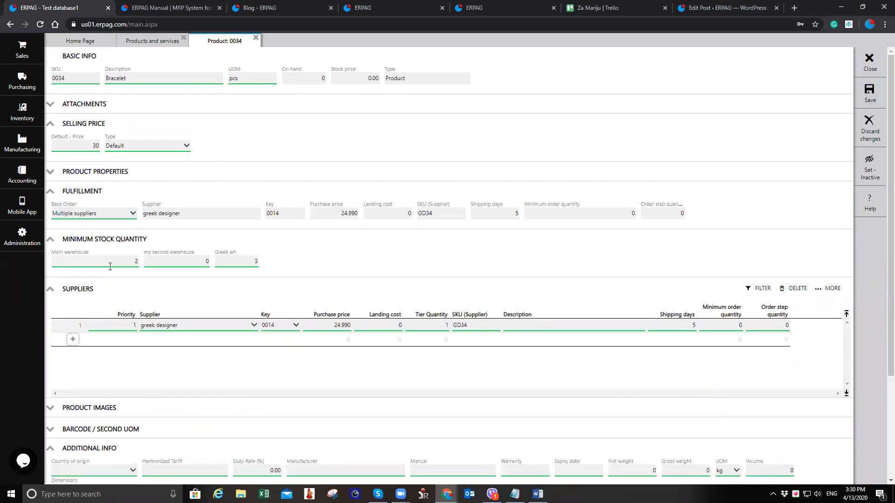
# Quick-add a new supplier named cyprus designer as the second supplier row with purchase price 27
pyautogui.click(177, 344)
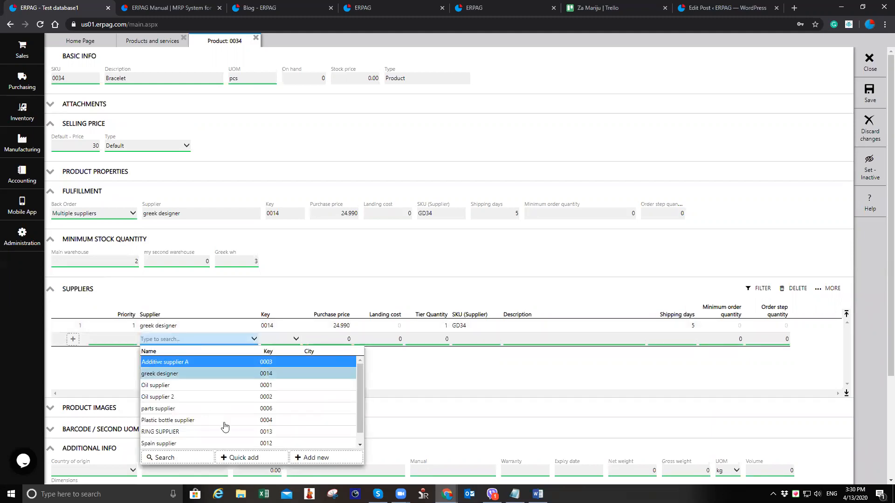
pyautogui.click(240, 457)
pyautogui.write('cyp')
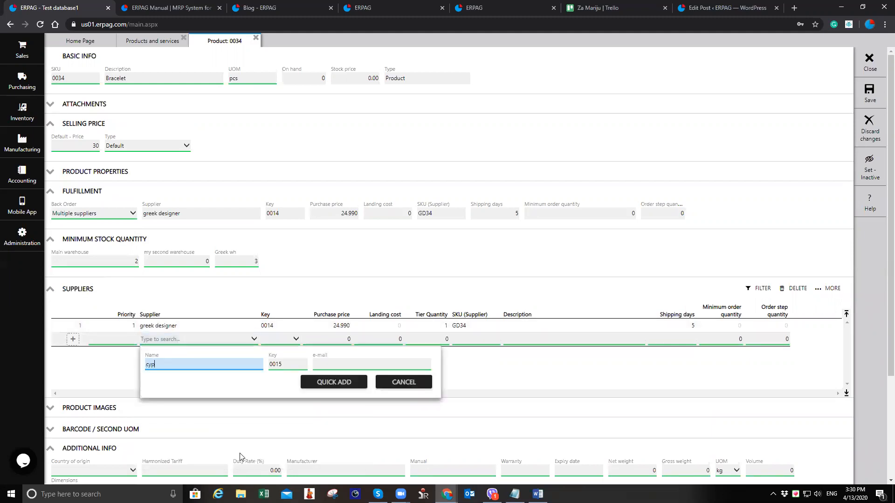
pyautogui.write('rus designer')
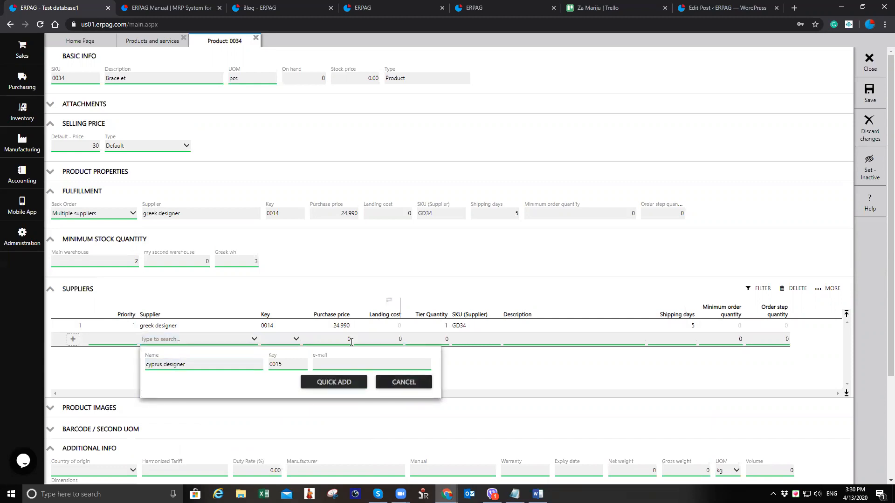
pyautogui.click(356, 384)
pyautogui.write('27')
pyautogui.press('Tab')
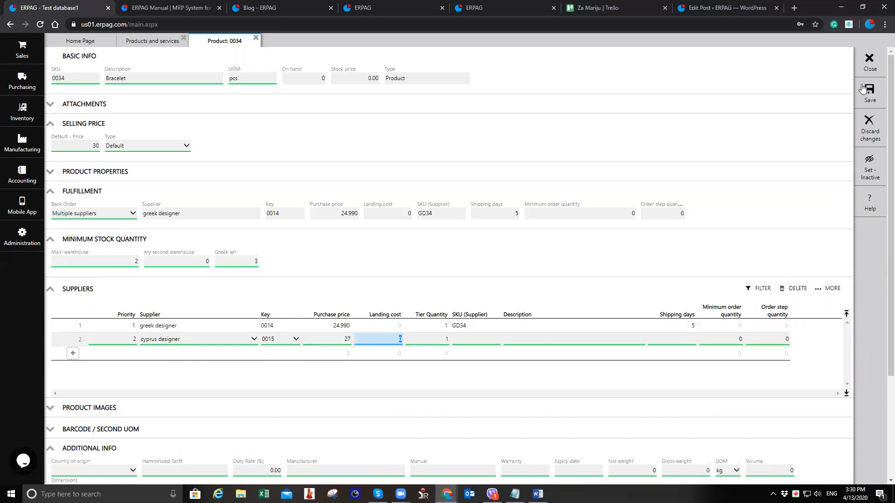
# Save the product, then clear the cyprus designer purchase price and save again
pyautogui.click(864, 89)
pyautogui.click(880, 95)
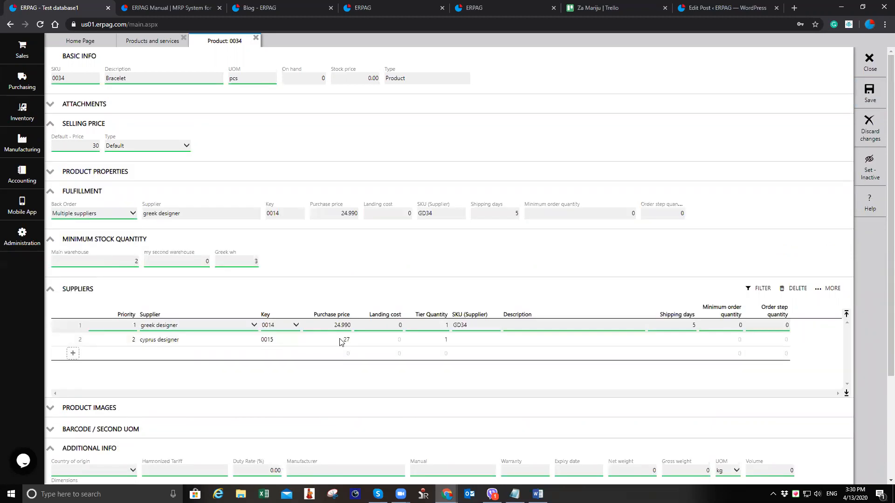
pyautogui.click(338, 341)
pyautogui.press('BackSpace')
pyautogui.press('Tab')
pyautogui.click(869, 96)
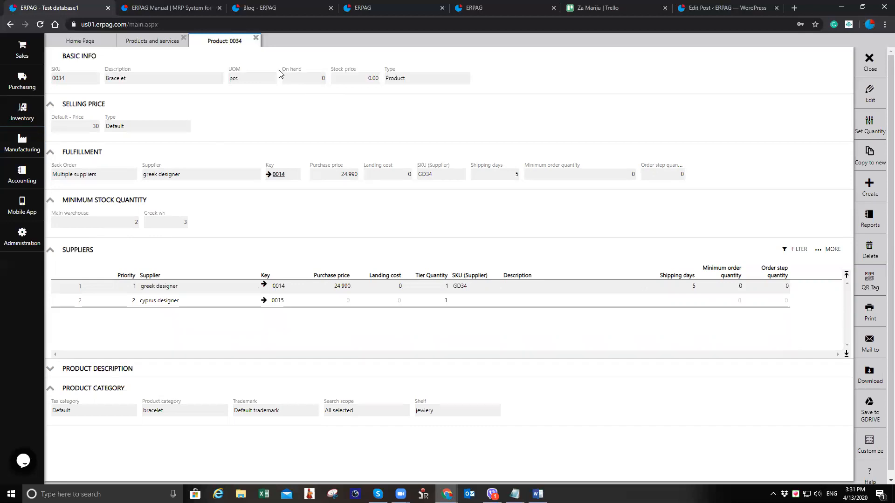
# Close the product and product list tabs and open the purchasing Fulfillment list
pyautogui.click(255, 38)
pyautogui.click(184, 38)
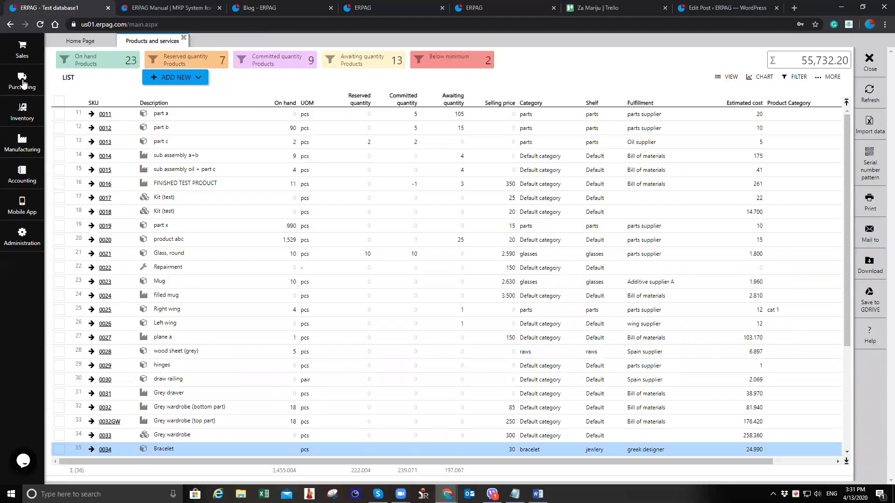
pyautogui.click(22, 82)
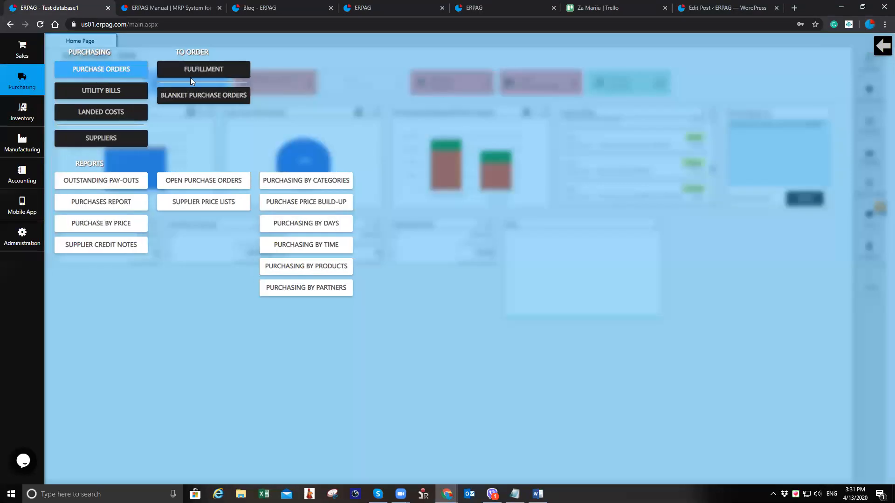
pyautogui.click(220, 74)
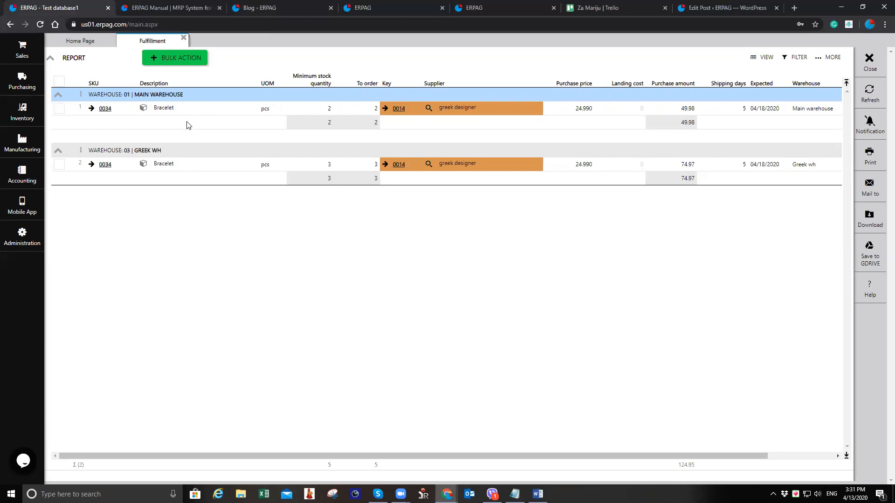
# Change the supplier of the Main warehouse Bracelet line to cyprus designer
pyautogui.click(429, 108)
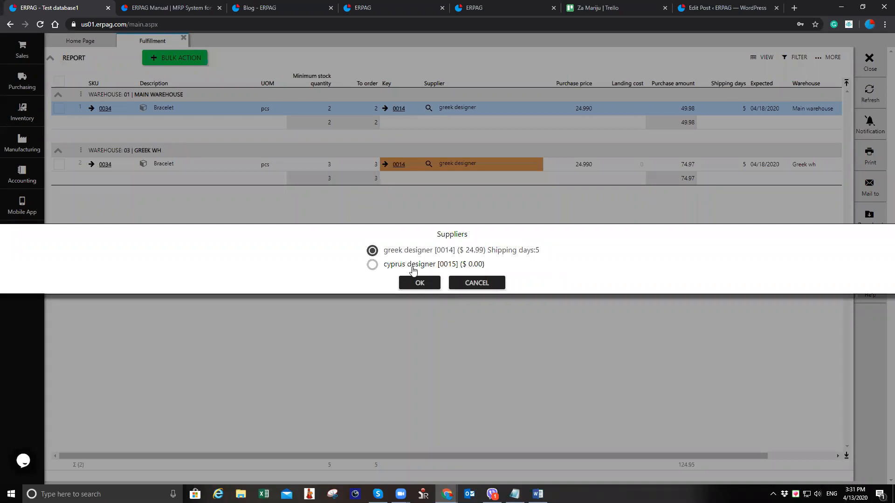
pyautogui.click(373, 264)
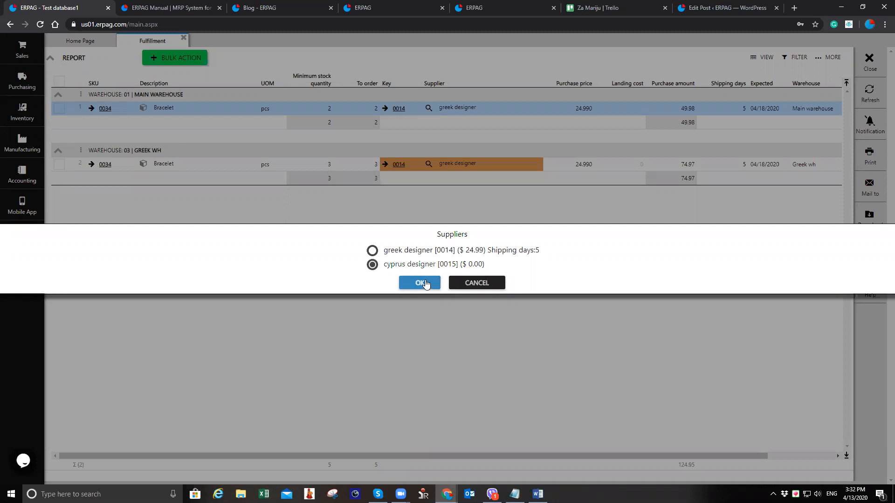
pyautogui.click(420, 282)
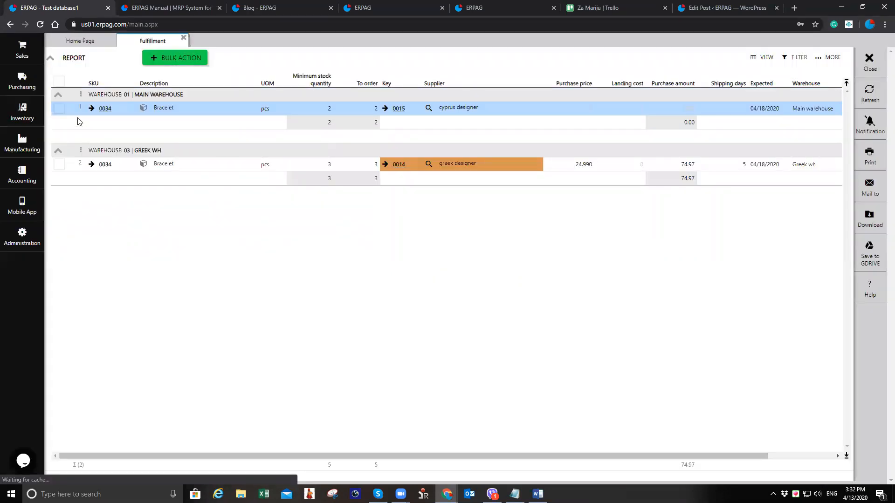
# Select the Main warehouse line and try to create a purchase order for it in bulk
pyautogui.click(64, 111)
pyautogui.click(183, 56)
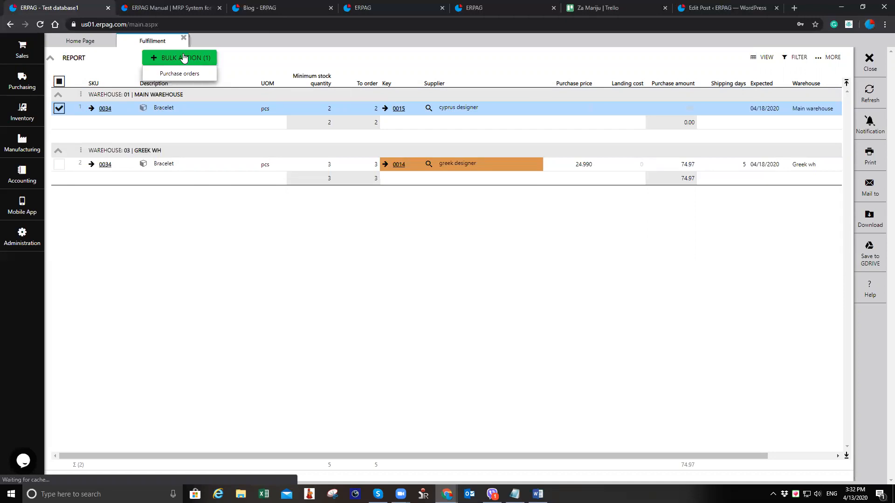
pyautogui.click(188, 75)
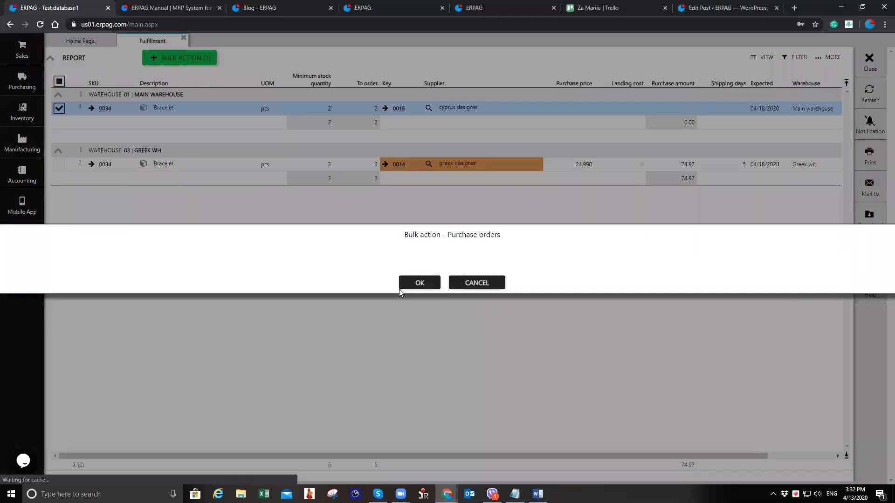
pyautogui.click(416, 283)
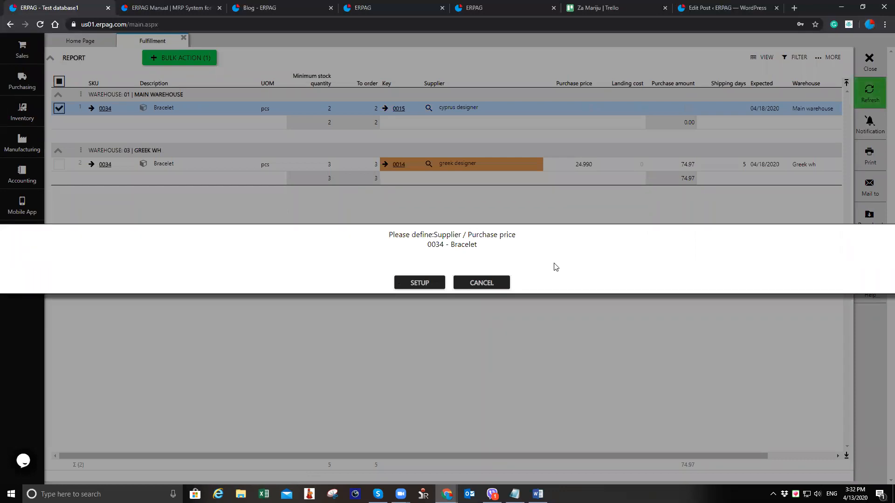
pyautogui.click(490, 285)
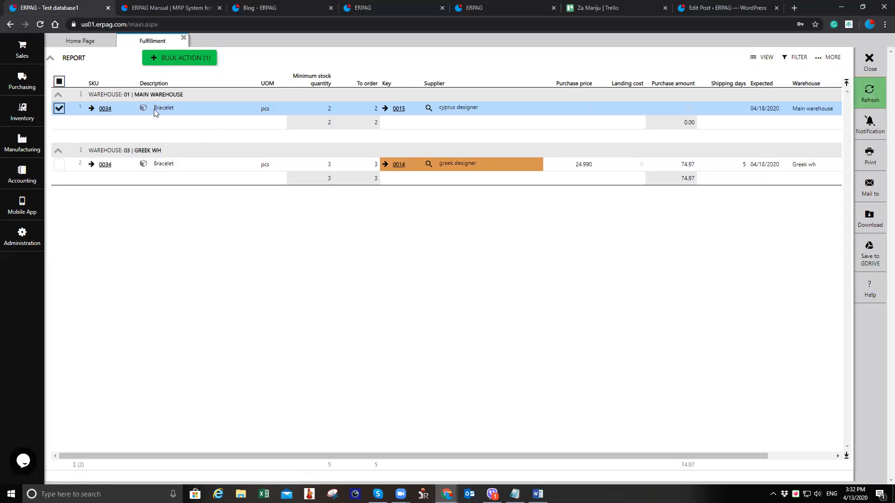
# Open the Bracelet product, set cyprus designer's purchase price to 27.300, save and close it
pyautogui.click(106, 108)
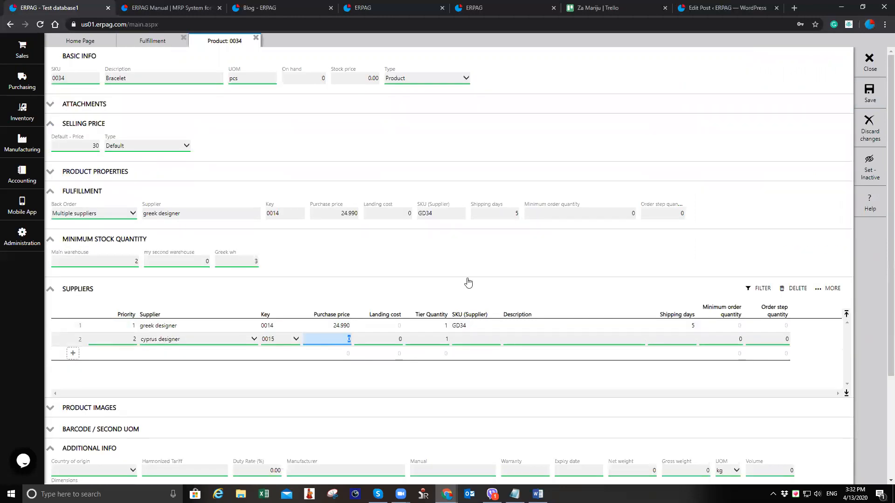
pyautogui.press('Tab')
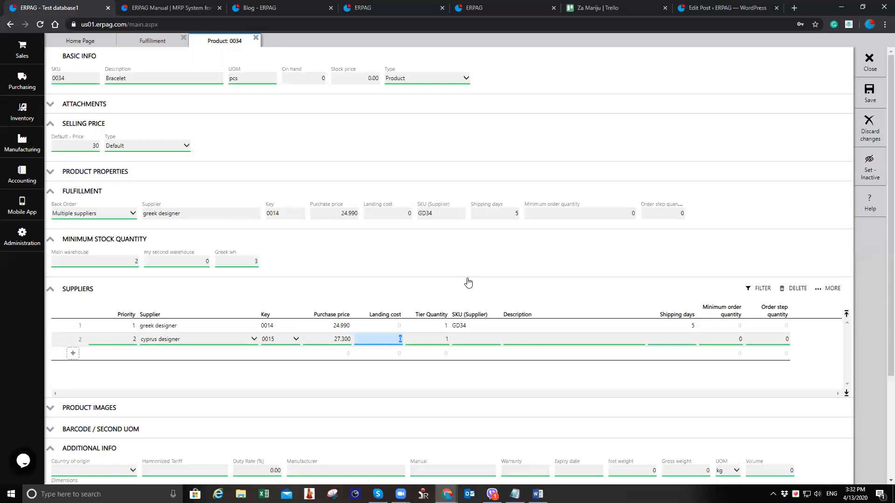
pyautogui.click(870, 92)
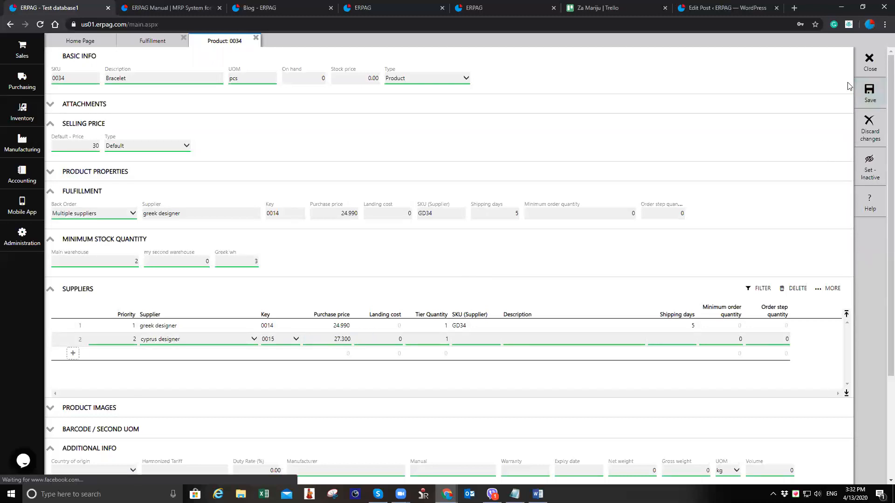
pyautogui.click(870, 65)
pyautogui.click(861, 95)
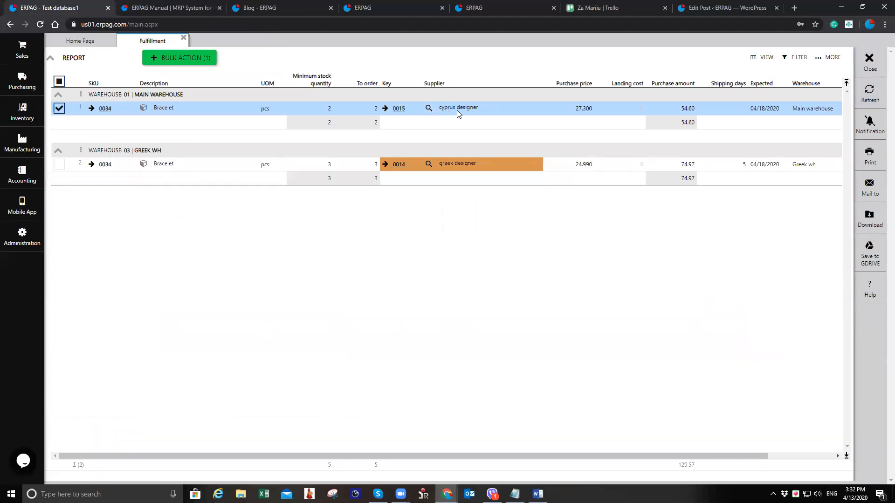
# Select both Bracelet lines and create purchase orders for them with a bulk action
pyautogui.click(58, 165)
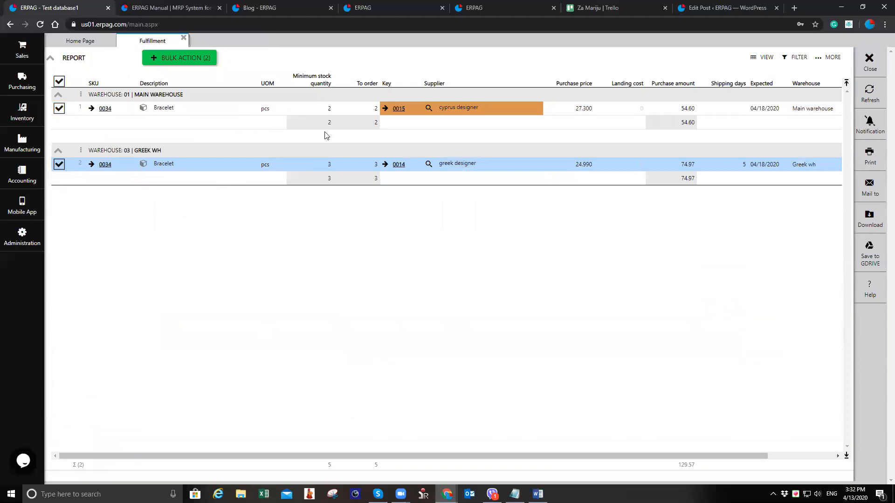
pyautogui.click(189, 63)
pyautogui.click(206, 78)
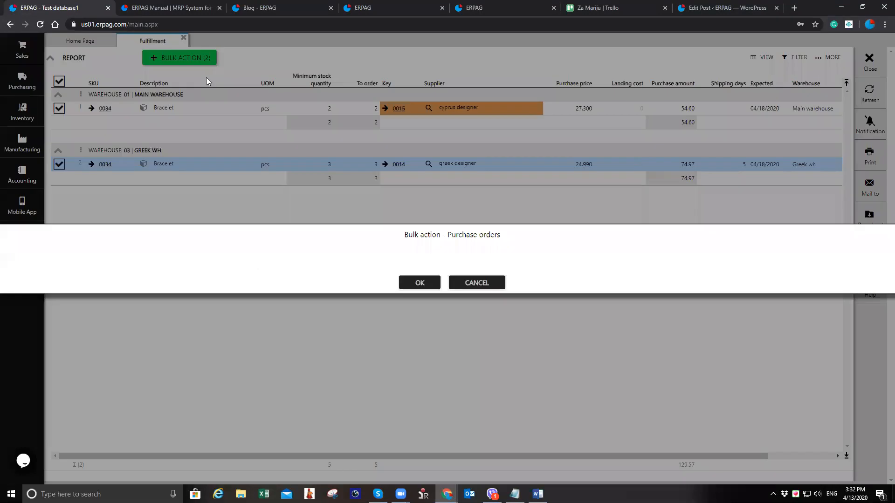
pyautogui.click(419, 283)
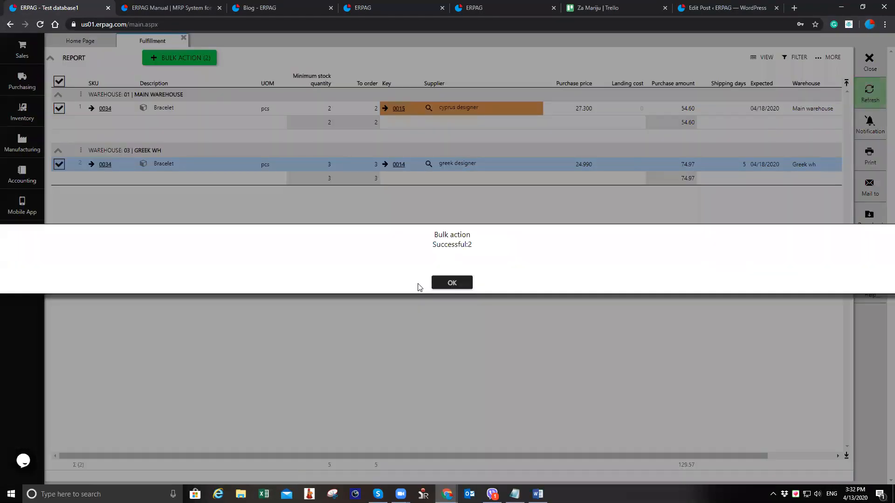
pyautogui.click(451, 284)
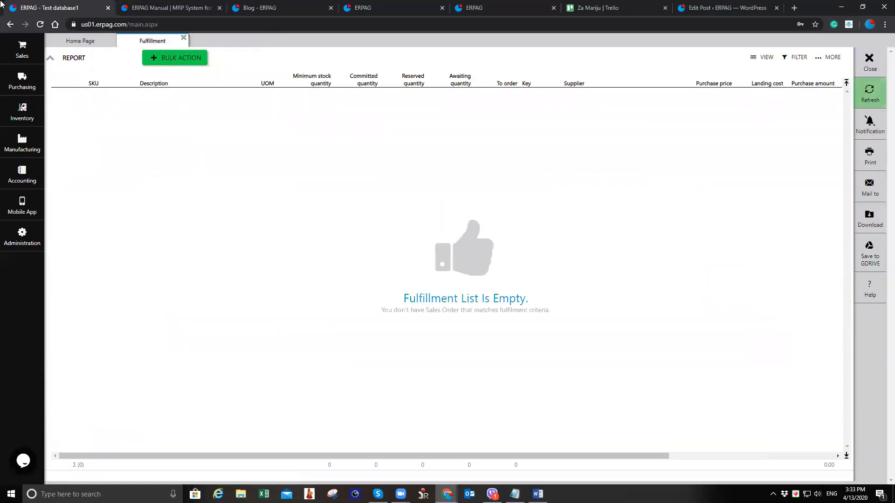
# Open the purchase orders list to check the newly created orders
pyautogui.click(184, 38)
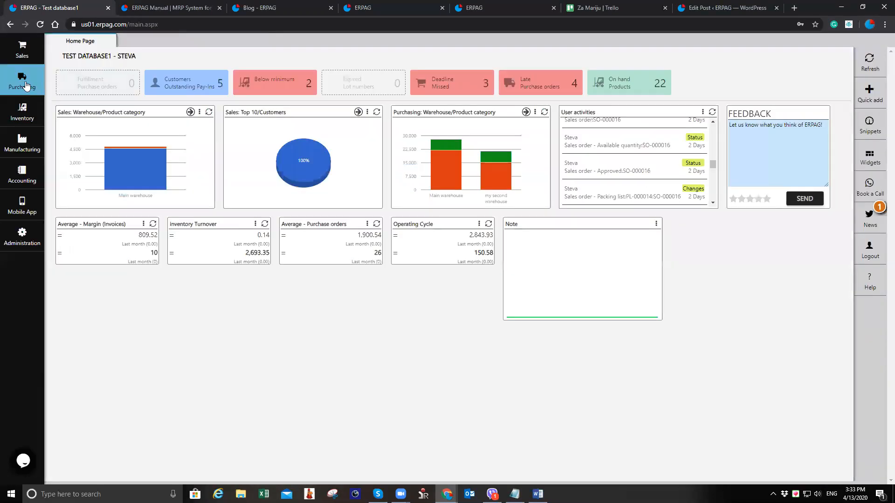
pyautogui.click(22, 83)
pyautogui.click(62, 73)
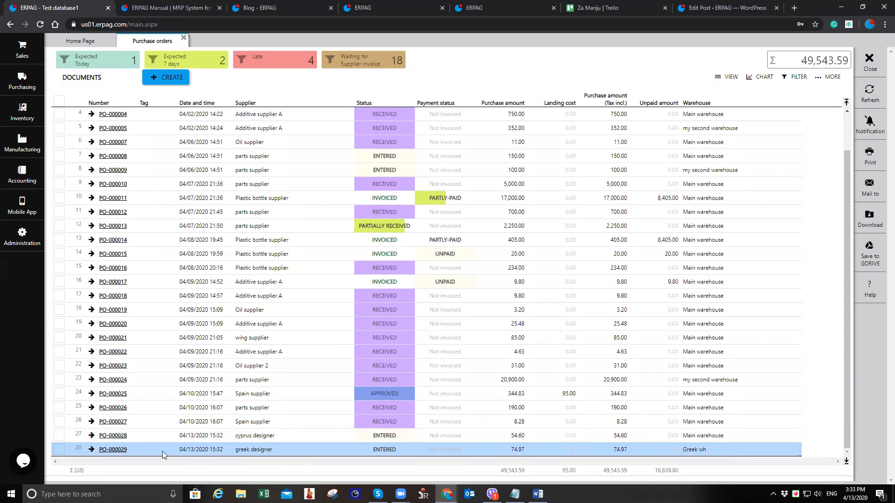
# Open purchase order PO-000028 and change its status to Approved after the receive attempt is refused
pyautogui.click(122, 437)
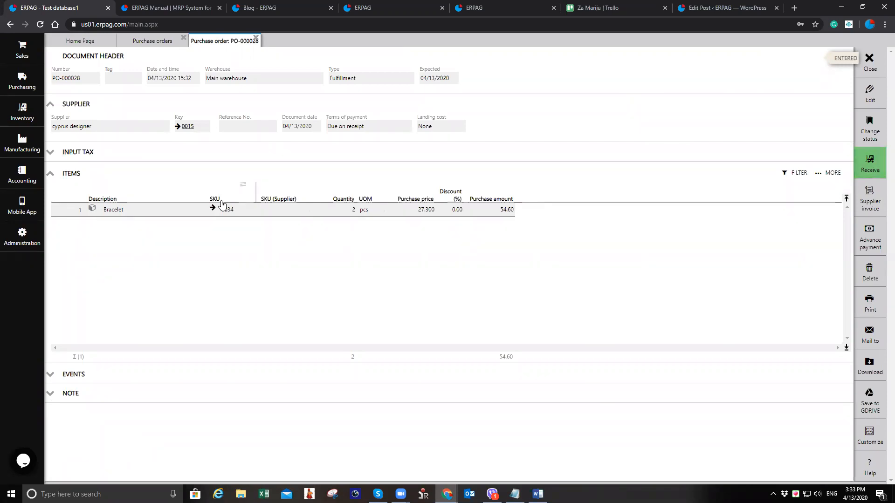
pyautogui.click(870, 164)
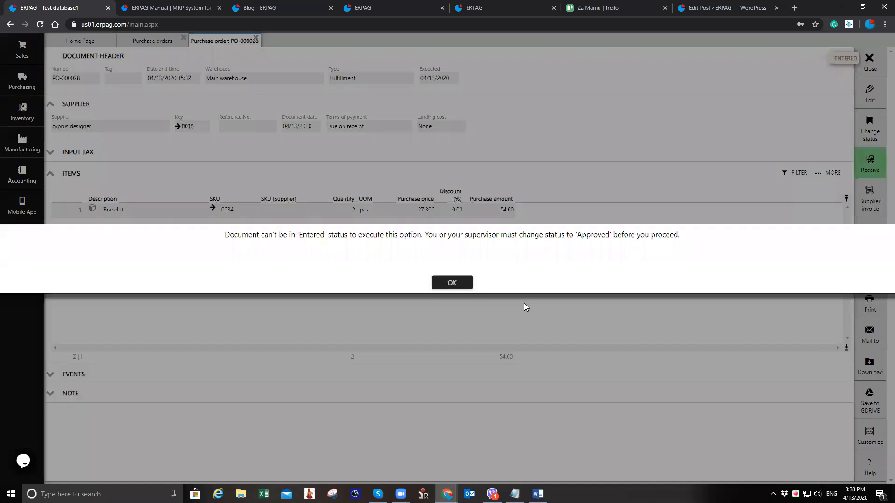
pyautogui.click(452, 284)
pyautogui.click(870, 130)
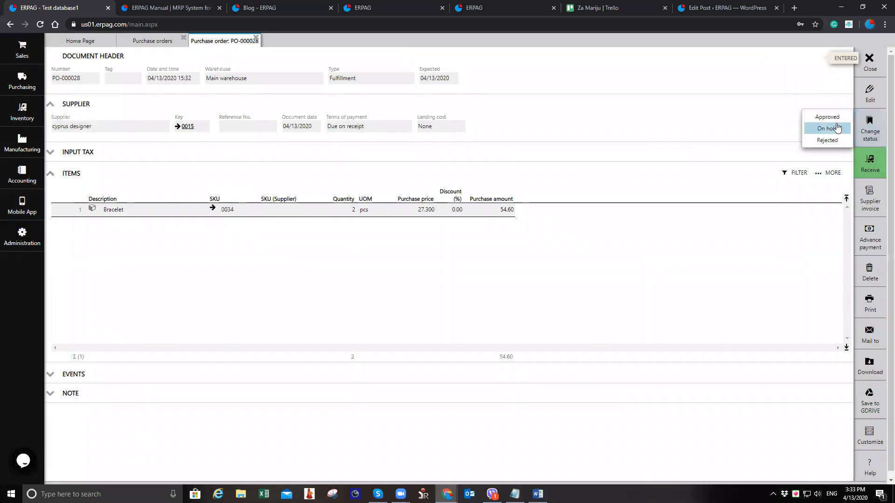
# Receive the Bracelet items on PO-000028 and post the goods received note, then review it
pyautogui.click(875, 164)
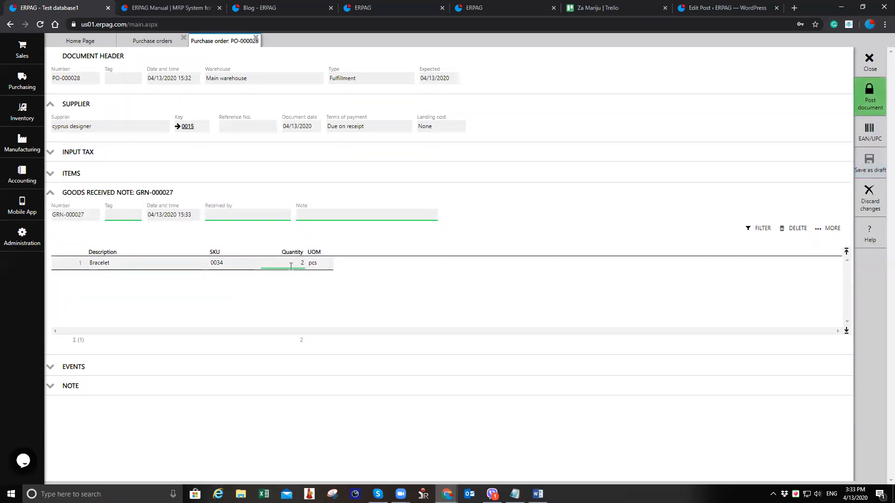
pyautogui.click(870, 98)
pyautogui.click(432, 281)
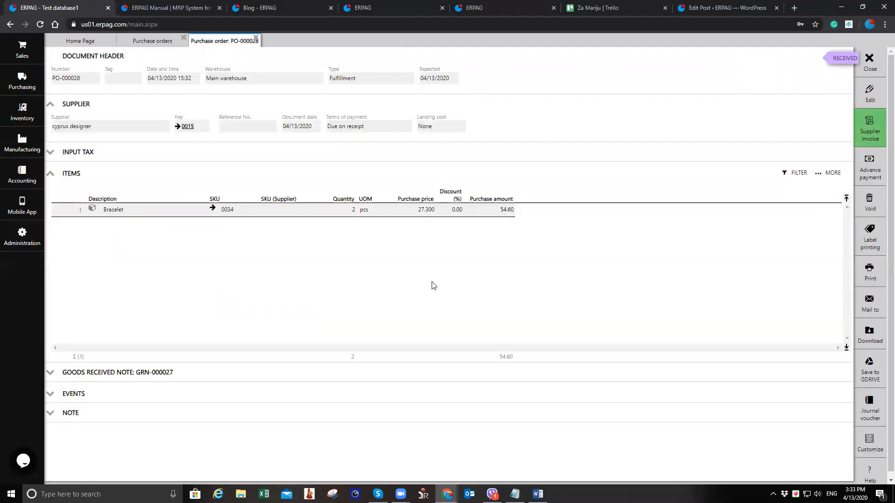
pyautogui.click(176, 372)
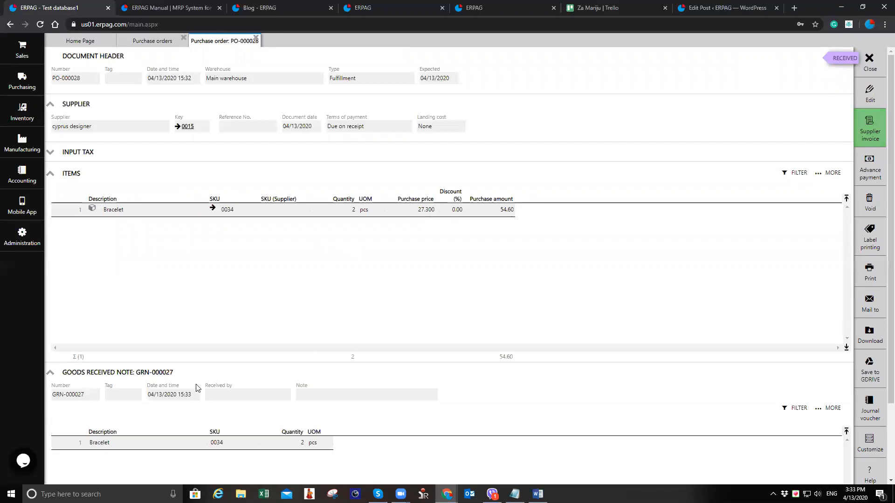
pyautogui.scroll(-1, 313, 425)
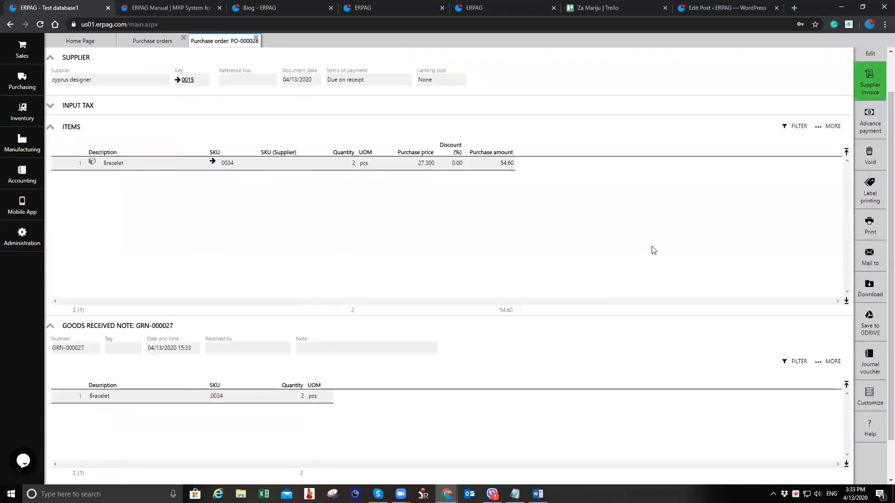
pyautogui.scroll(1, 662, 250)
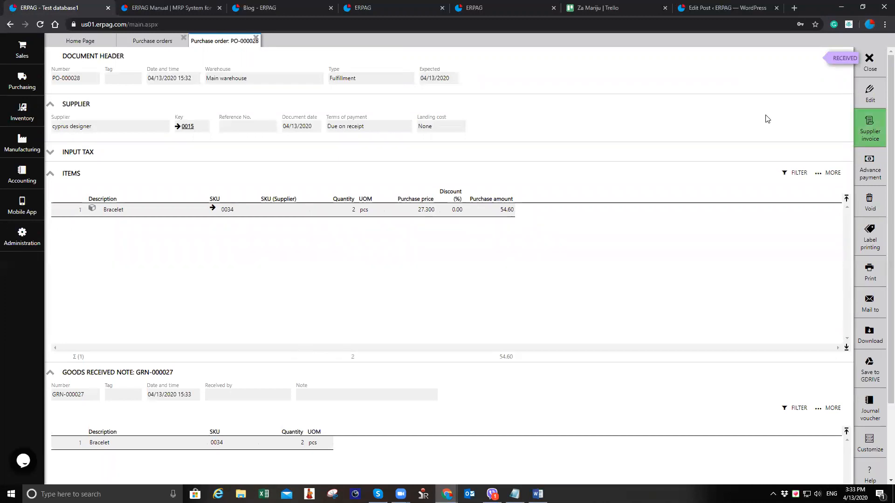
# Create the supplier invoice for PO-000028 with the default document date
pyautogui.click(868, 135)
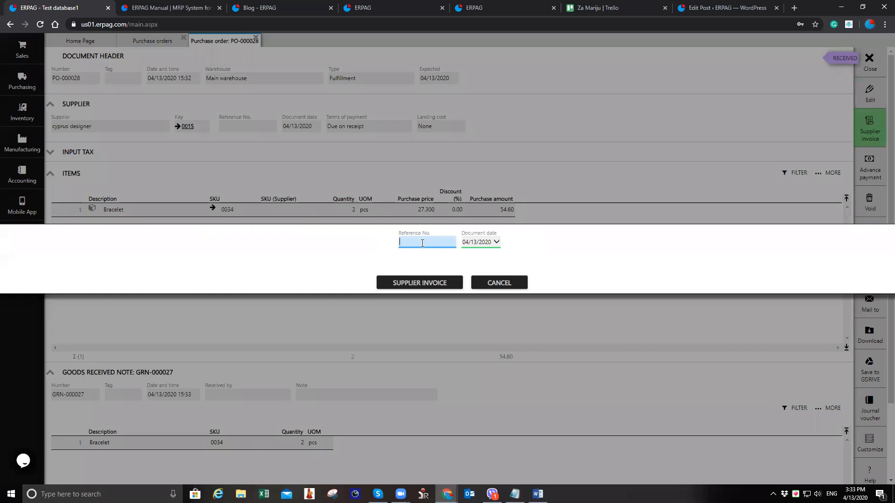
pyautogui.click(422, 287)
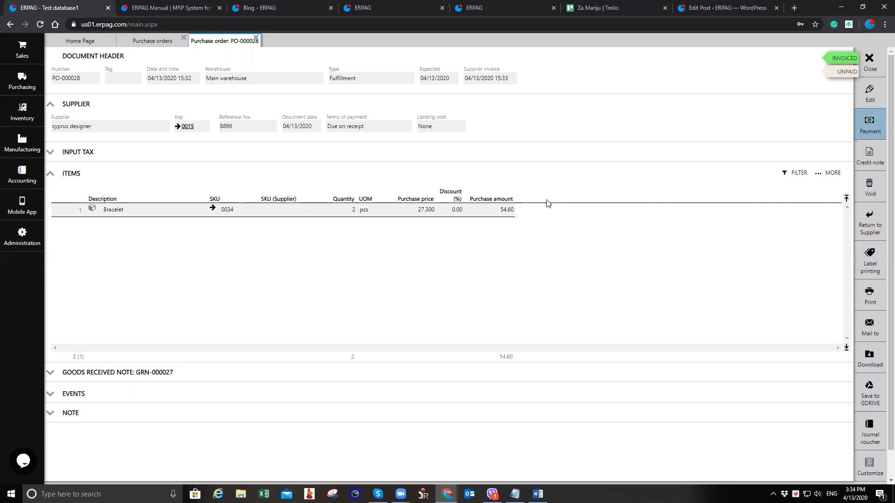
# Open the bank accounts list from Accounting to check the available account, then close it
pyautogui.click(22, 175)
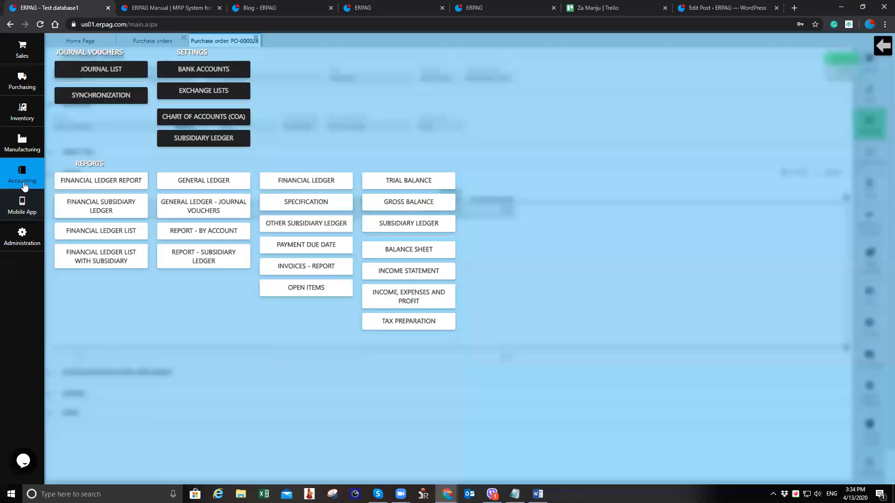
pyautogui.click(204, 69)
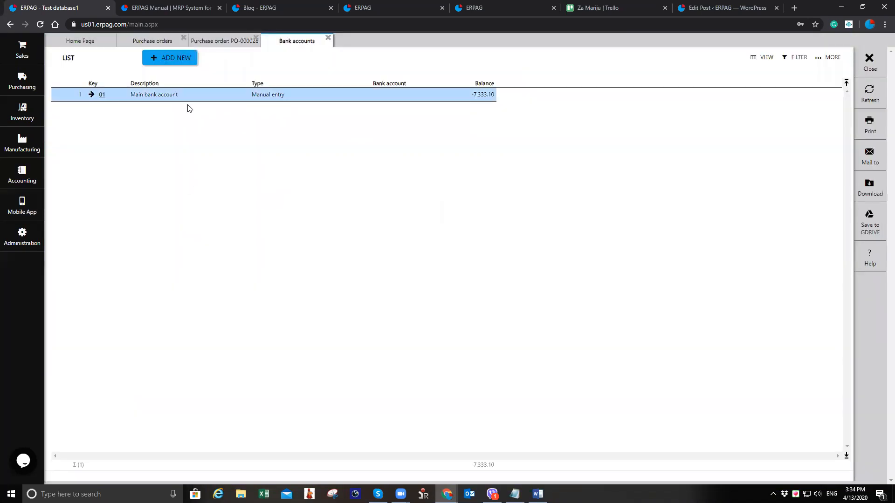
pyautogui.click(328, 41)
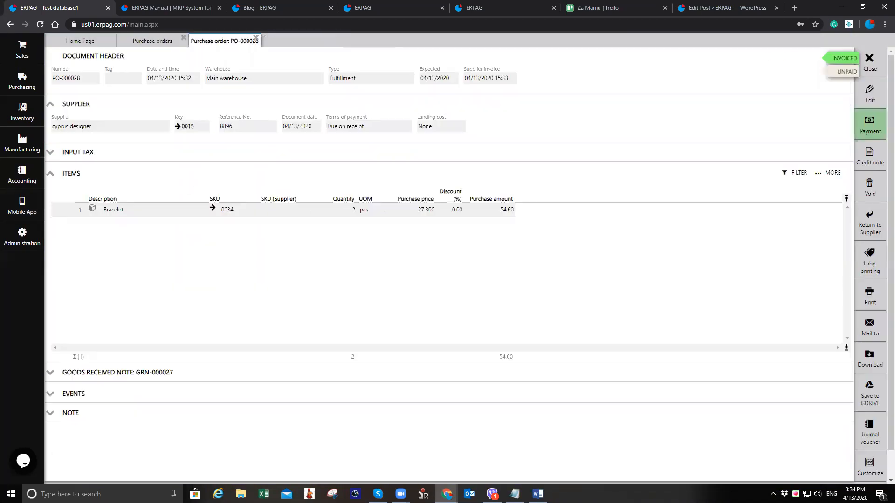
pyautogui.click(870, 123)
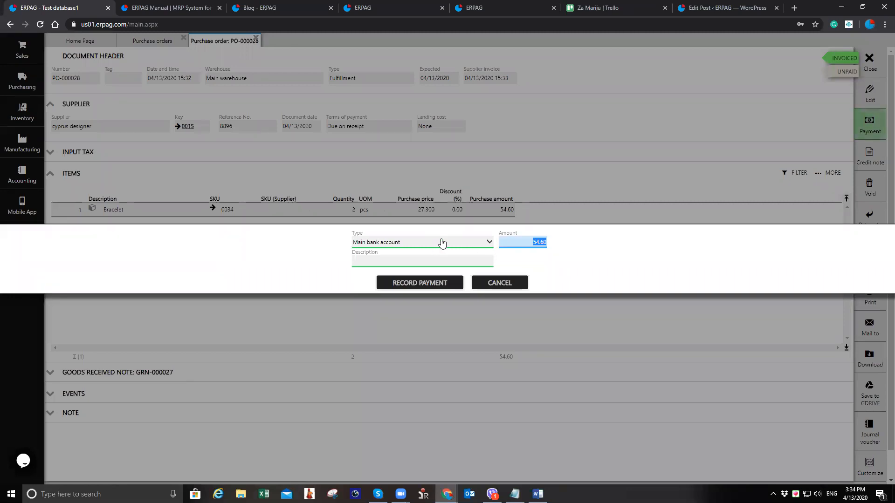
pyautogui.click(442, 243)
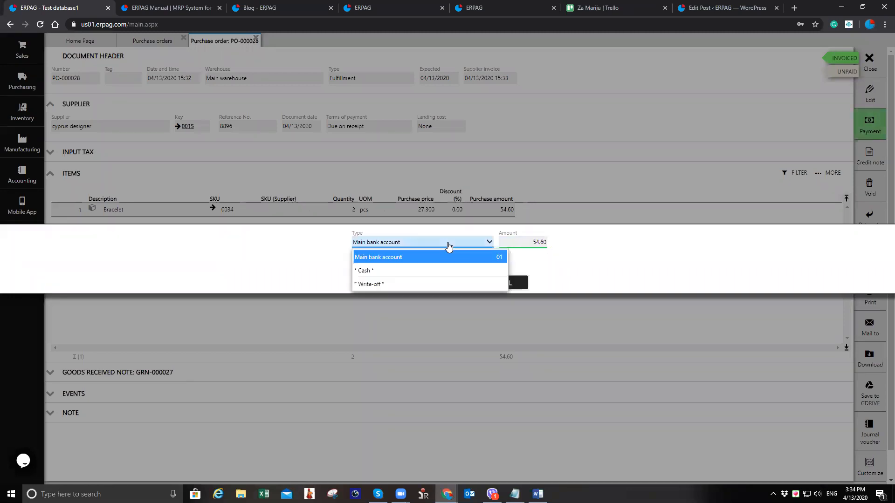
pyautogui.click(441, 262)
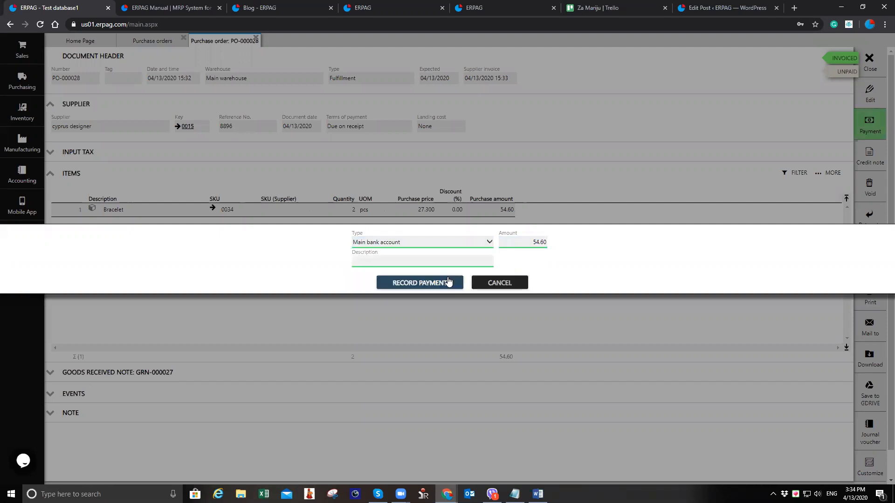
pyautogui.click(500, 283)
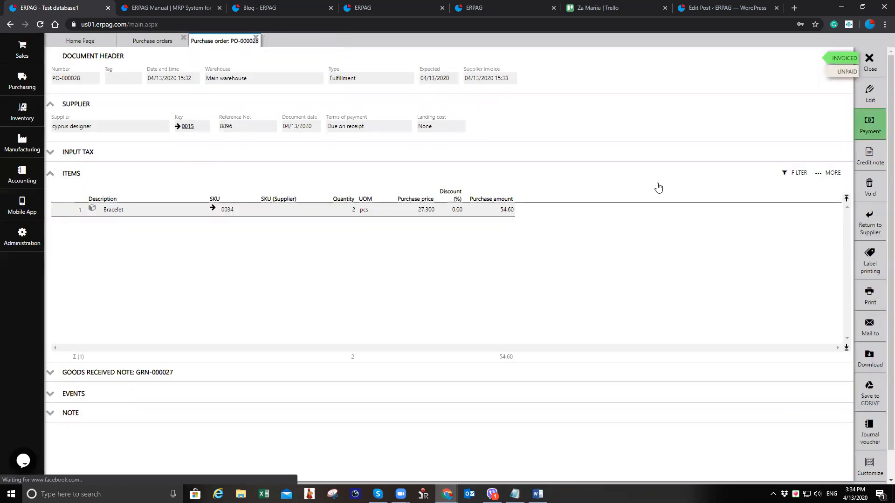
# Close PO-000028, open the greek designer order PO-000029 and change its status to Approved
pyautogui.click(868, 67)
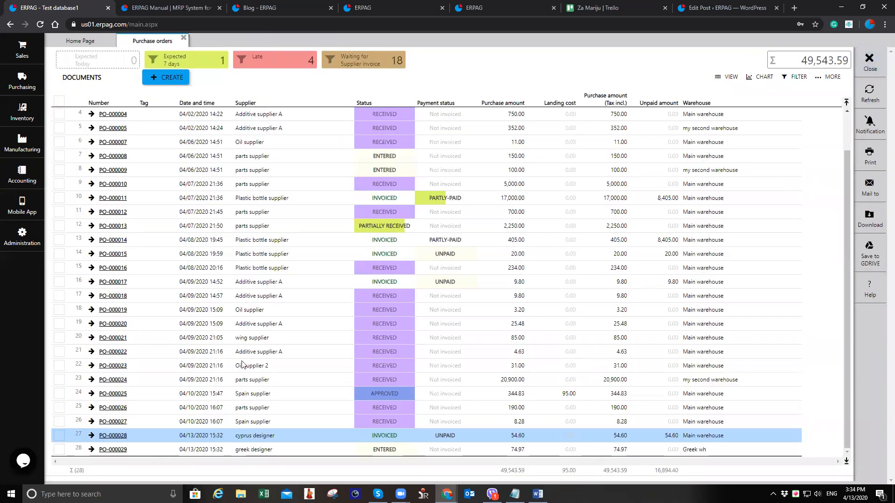
pyautogui.click(243, 448)
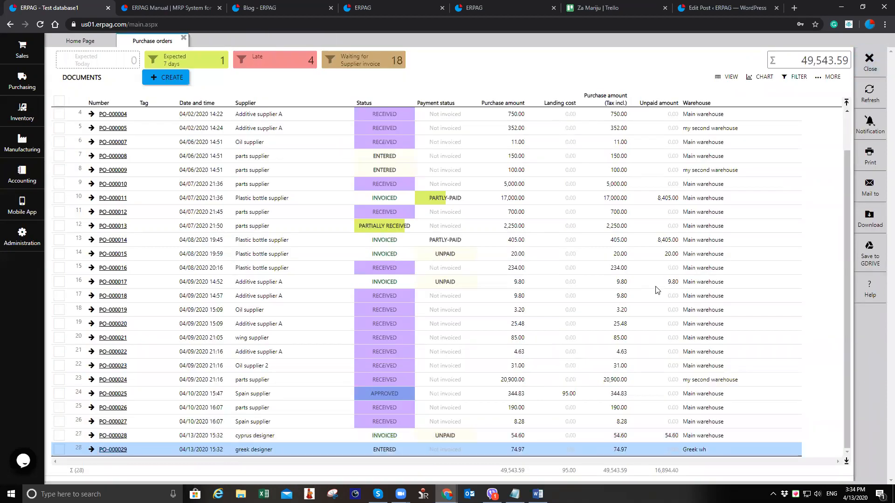
pyautogui.click(869, 163)
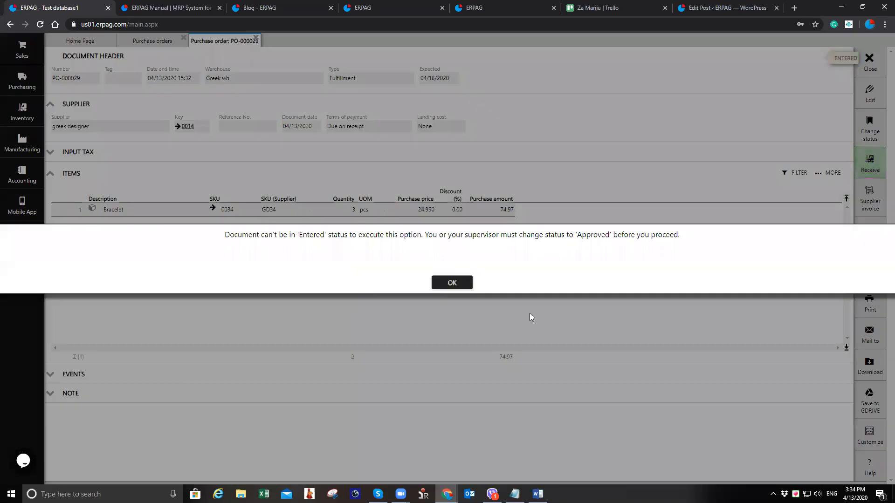
pyautogui.click(452, 283)
pyautogui.click(870, 132)
pyautogui.click(828, 117)
# Receive 1 Bracelet on PO-000029 and post the goods received note
pyautogui.click(872, 164)
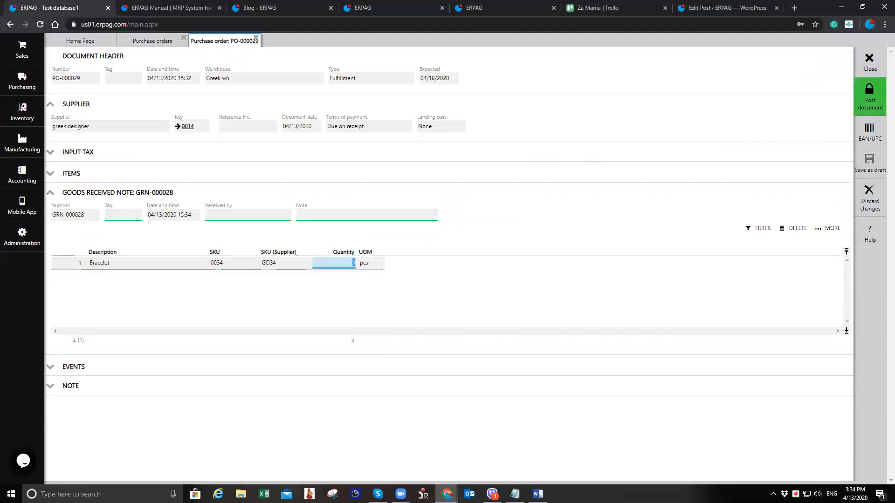
pyautogui.write('1')
pyautogui.press('Tab')
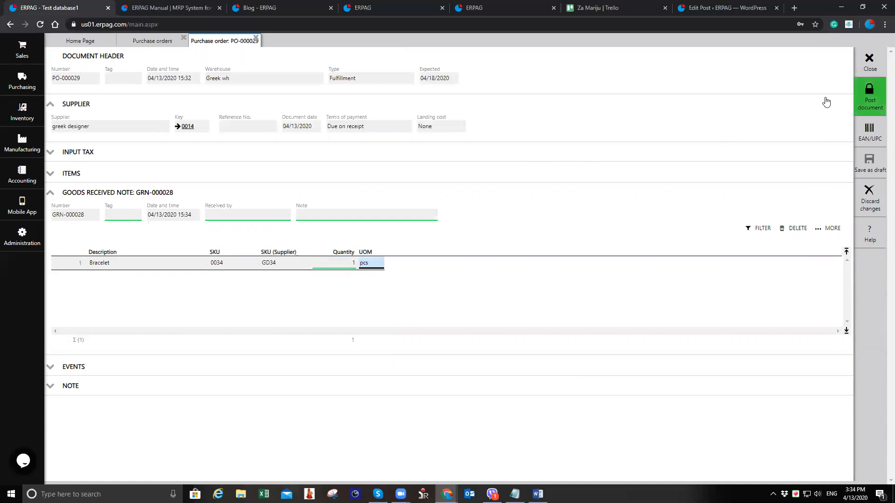
pyautogui.click(869, 99)
pyautogui.click(434, 282)
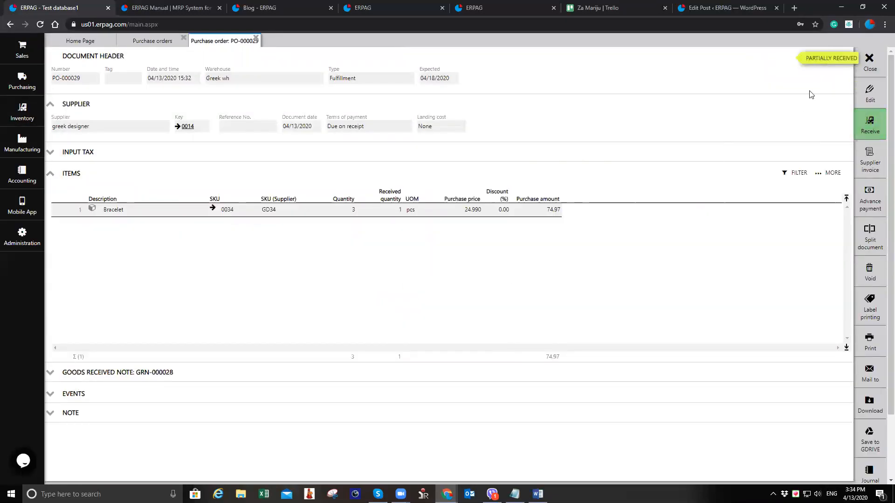
# Receive the remaining 2 Bracelets on PO-000029 and post the second goods received note
pyautogui.click(168, 373)
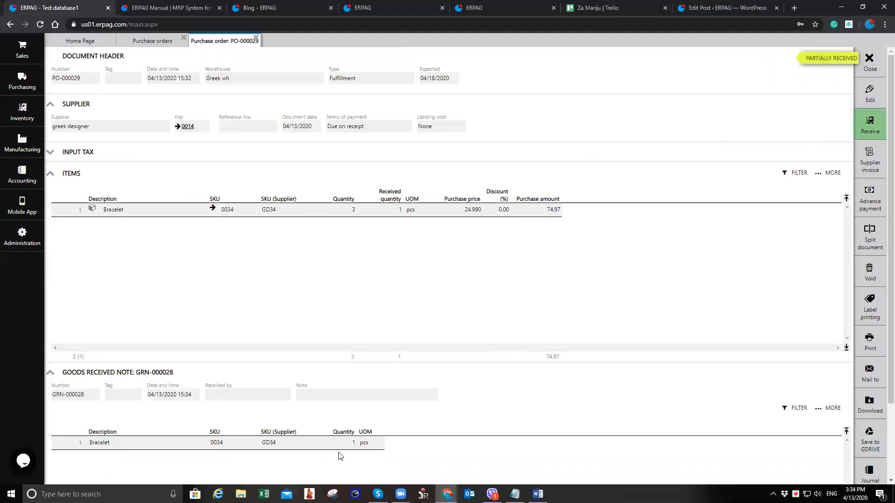
pyautogui.click(868, 129)
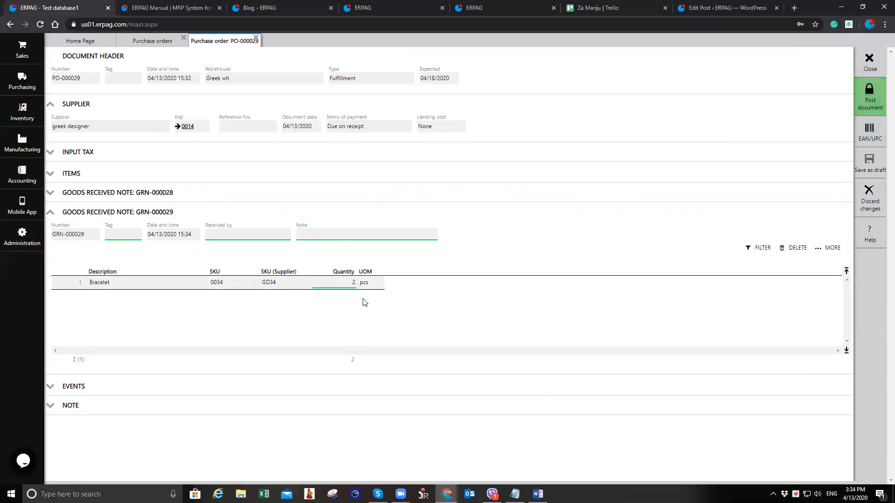
pyautogui.click(871, 98)
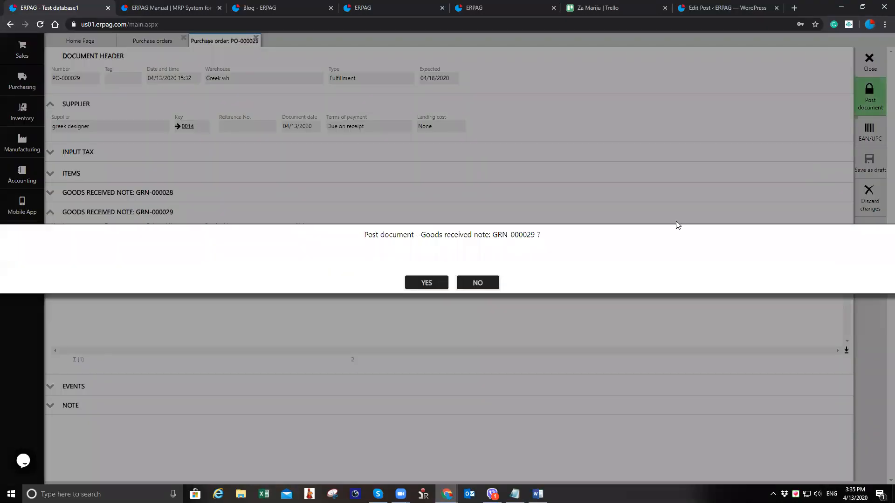
pyautogui.click(439, 281)
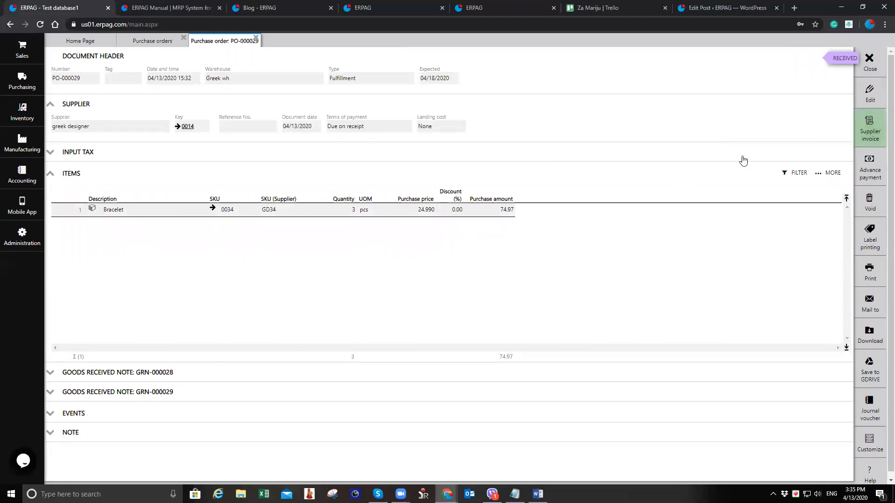
# Reopen PO-000028 to review it, then close the order and purchase orders tabs
pyautogui.click(870, 61)
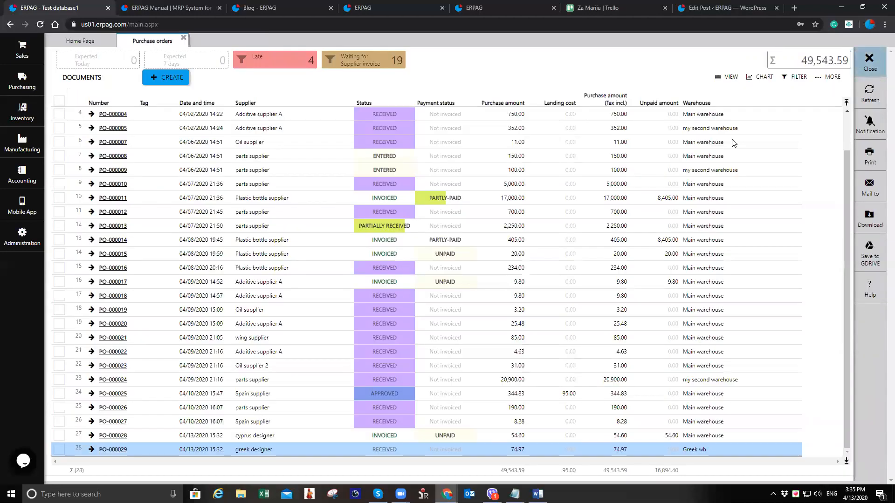
pyautogui.click(112, 435)
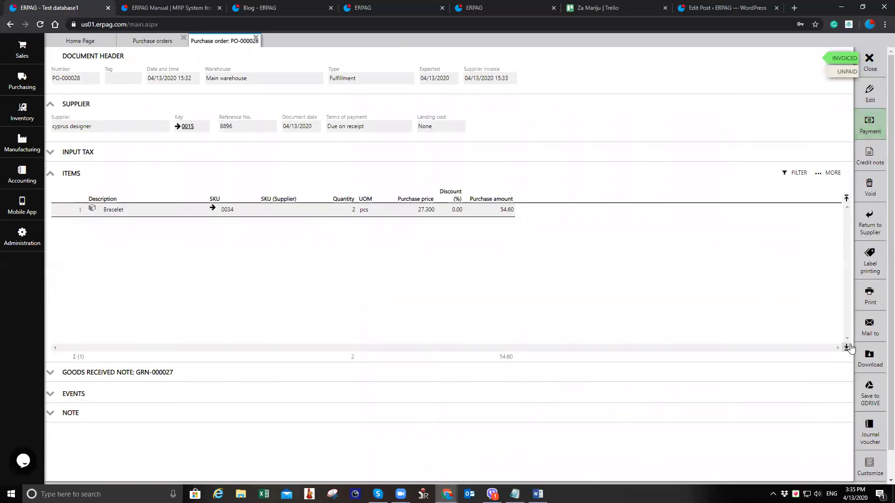
pyautogui.click(869, 331)
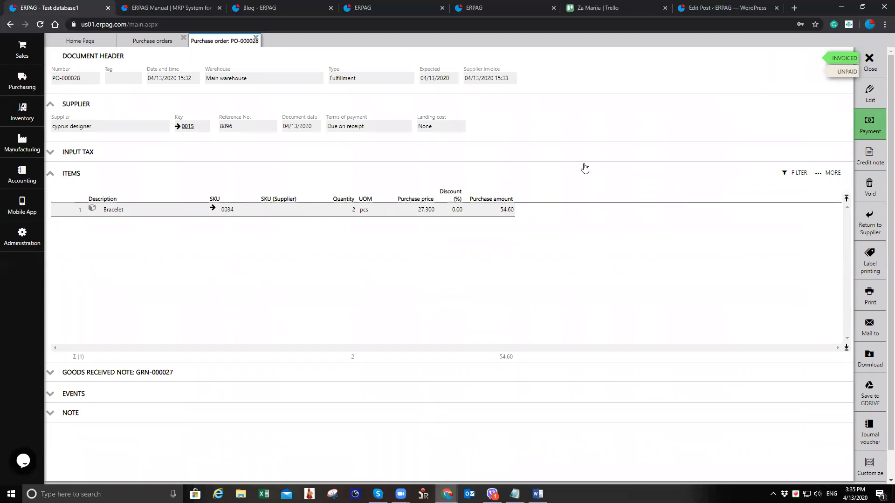
pyautogui.click(257, 39)
pyautogui.click(183, 38)
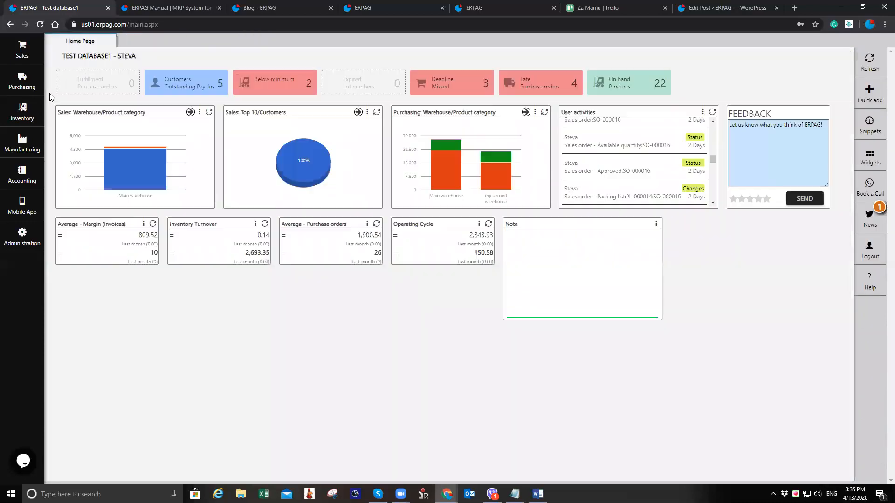
# Open the Bracelet product from the products and services list by filtering the description for brace
pyautogui.click(22, 112)
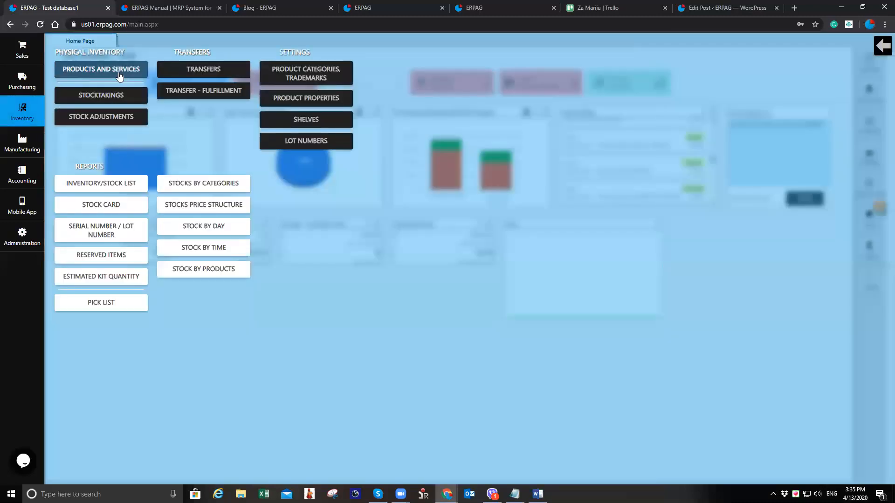
pyautogui.click(119, 69)
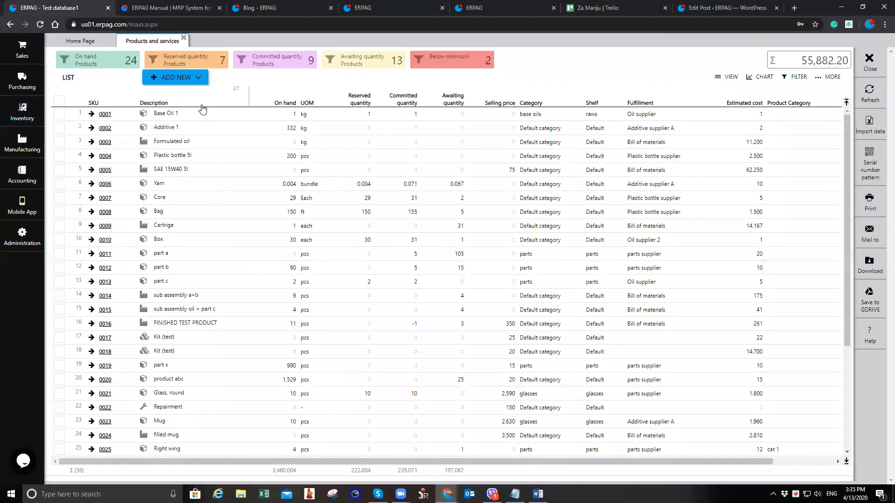
pyautogui.write('brace')
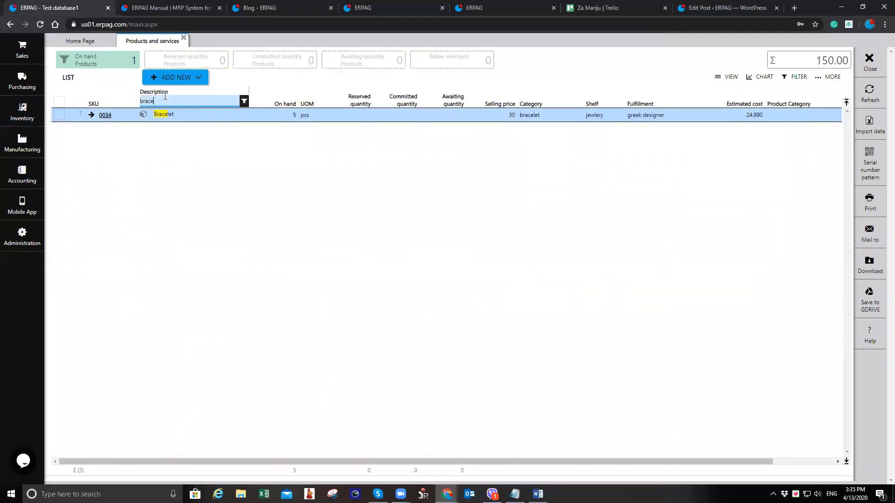
pyautogui.click(105, 115)
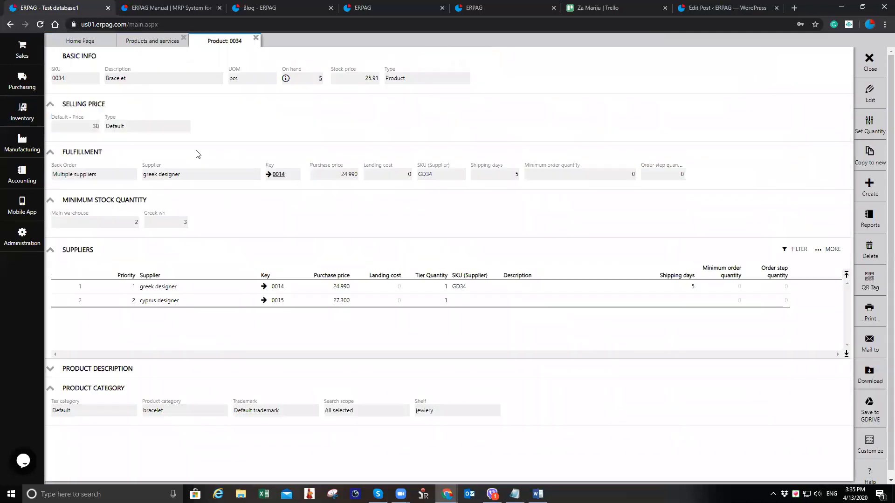
# Check the Bracelet's on-hand quantities per warehouse, then close the product and products and services tabs
pyautogui.click(286, 78)
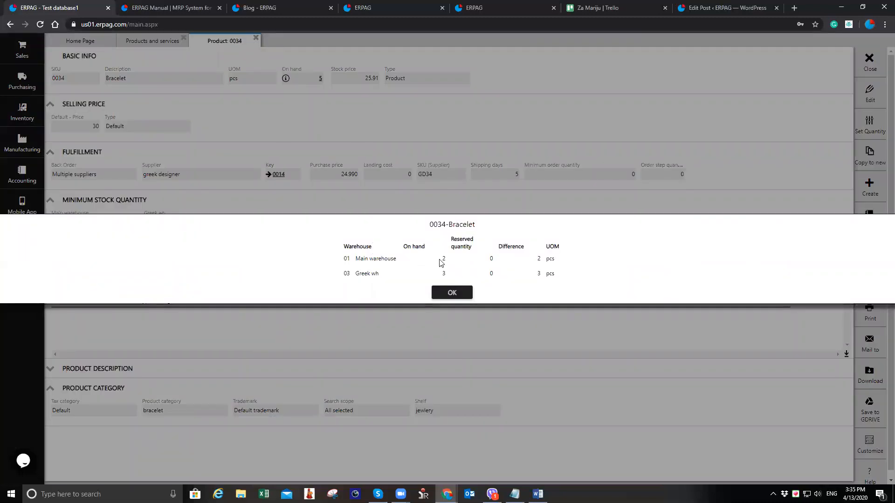
pyautogui.click(452, 292)
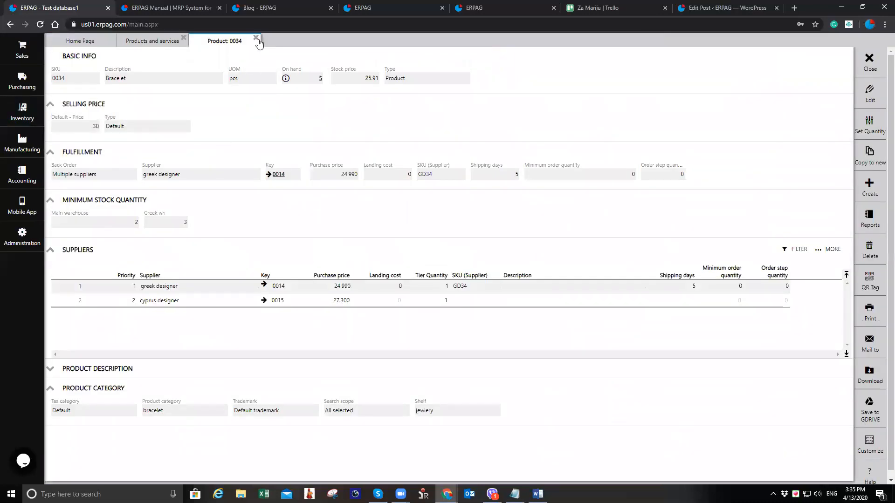
pyautogui.click(256, 39)
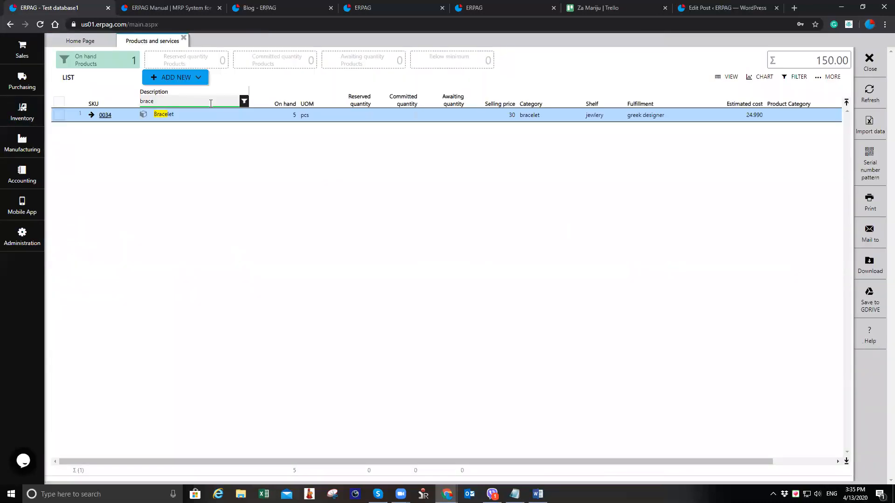
pyautogui.click(204, 102)
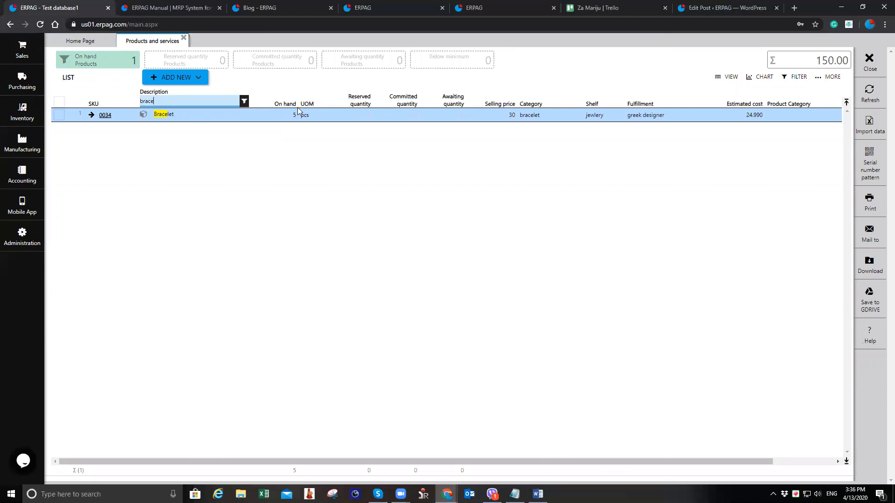
pyautogui.click(183, 37)
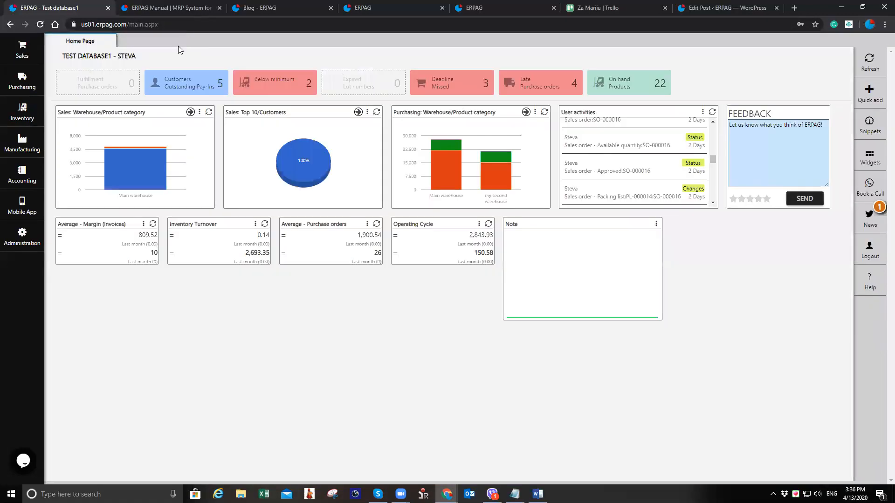
# Open the Inventory/Stock List report, filter the description for brace, then close the report
pyautogui.click(17, 149)
pyautogui.click(32, 119)
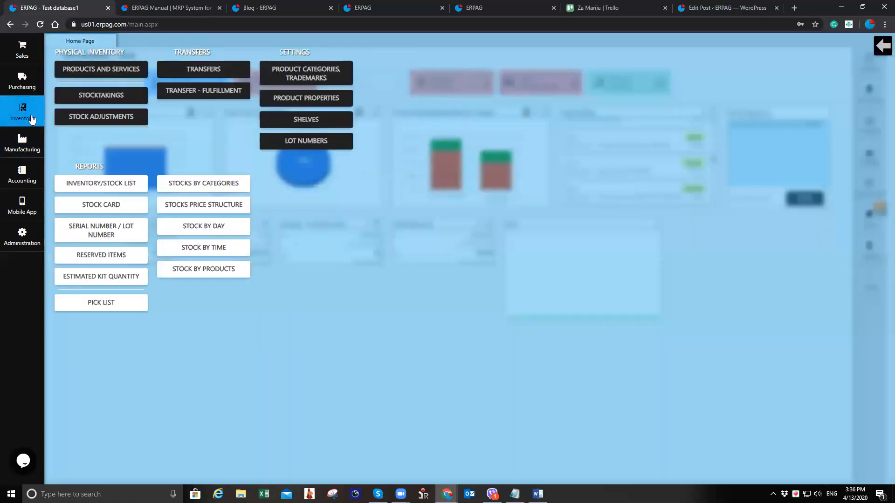
pyautogui.click(104, 185)
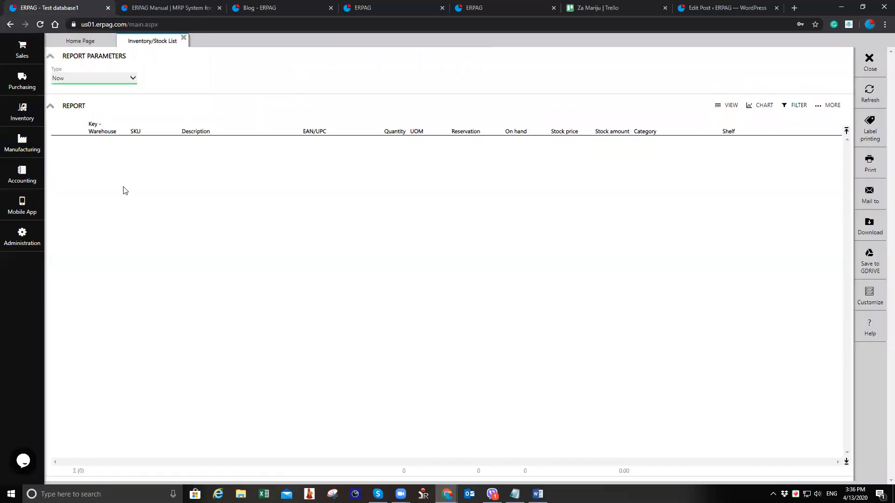
pyautogui.click(164, 132)
pyautogui.click(161, 142)
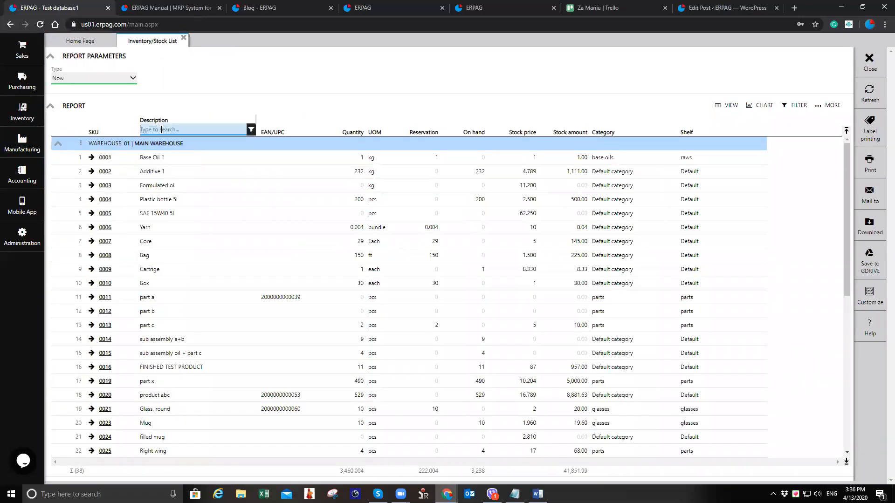
pyautogui.write('brace')
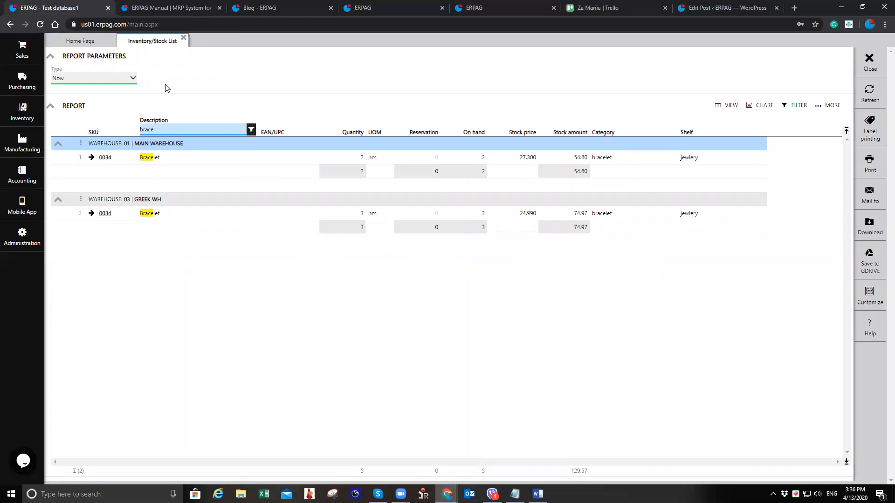
pyautogui.click(184, 38)
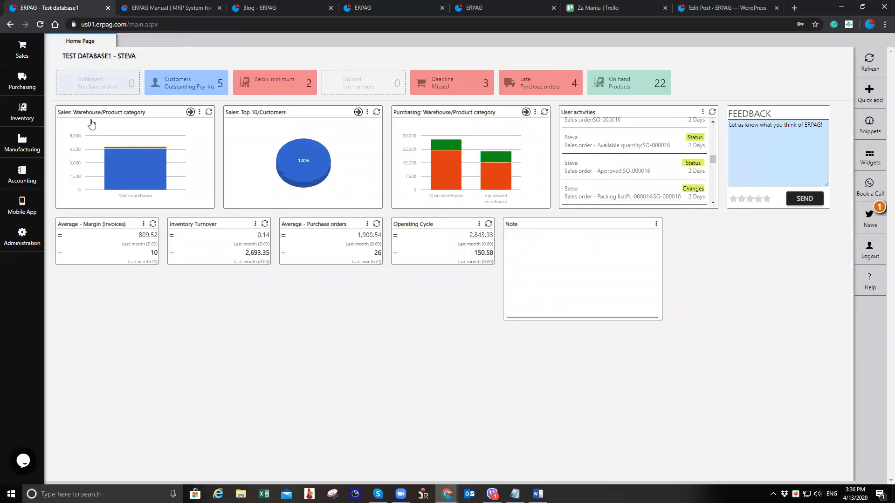
# Create a new sales order from the Greek wh warehouse and select the customer
pyautogui.click(14, 46)
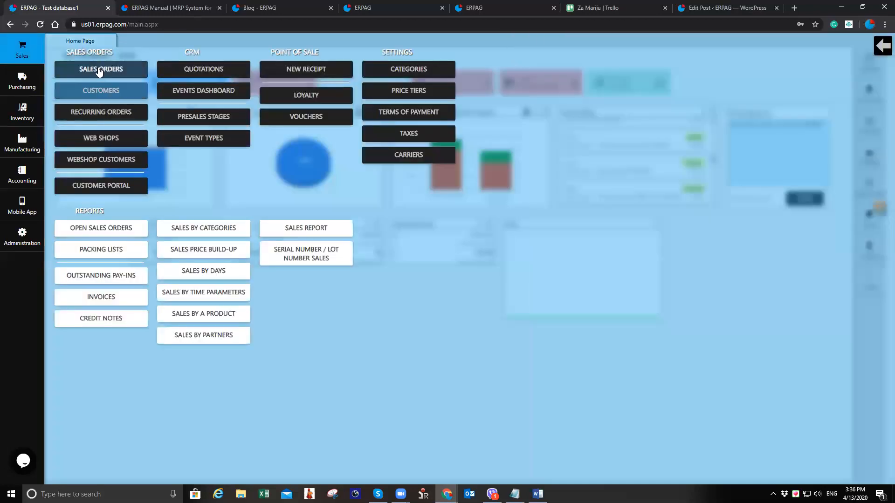
pyautogui.click(99, 70)
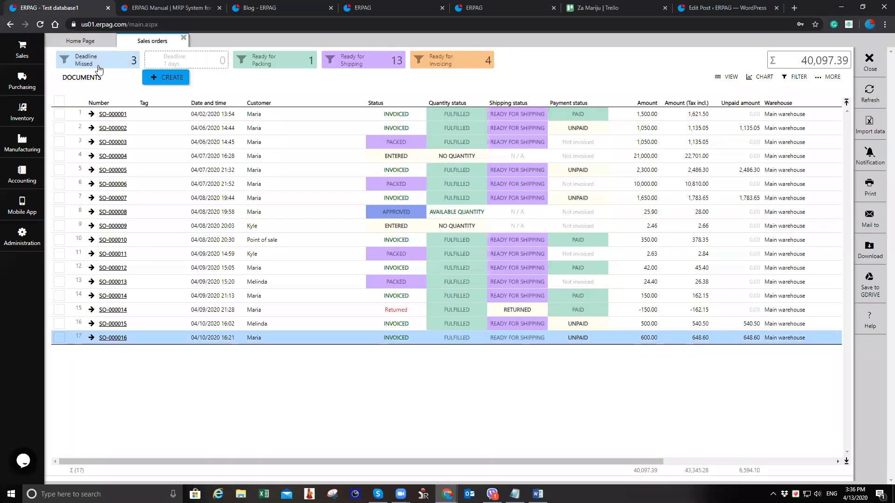
pyautogui.click(172, 78)
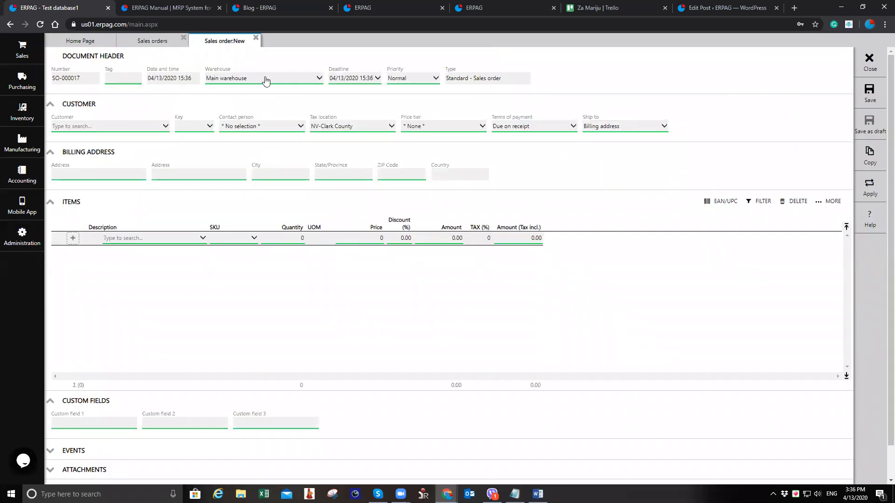
pyautogui.click(265, 80)
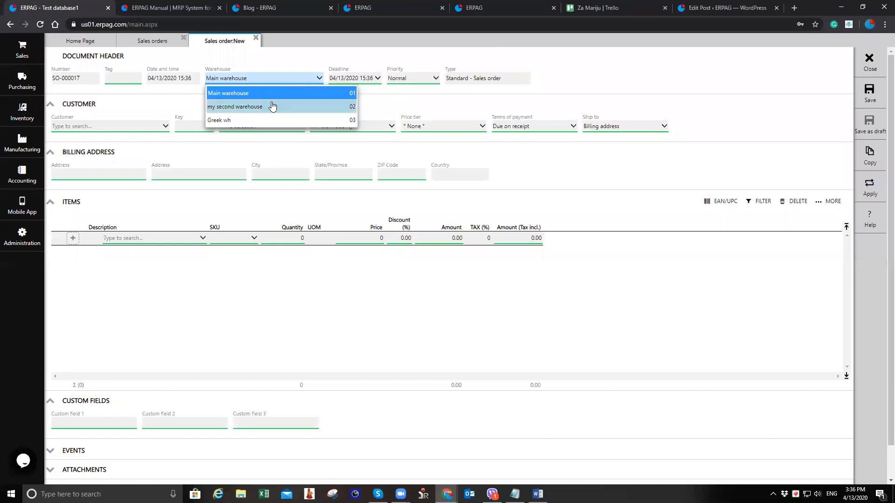
pyautogui.click(271, 122)
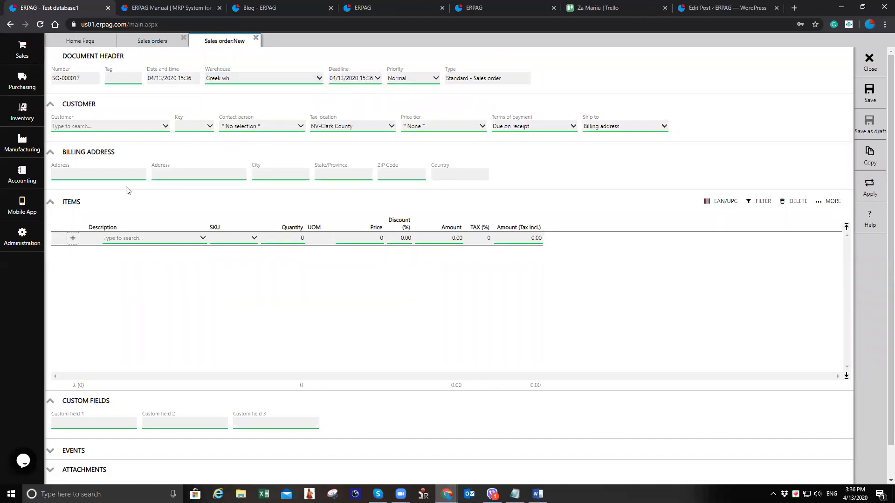
pyautogui.click(115, 131)
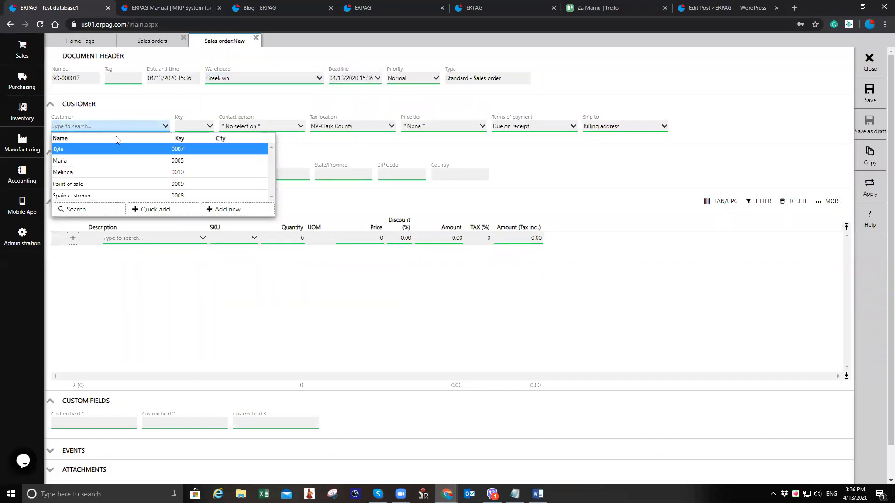
pyautogui.click(118, 161)
# Add Bracelet and ring A as items on the sales order, one piece each
pyautogui.click(139, 240)
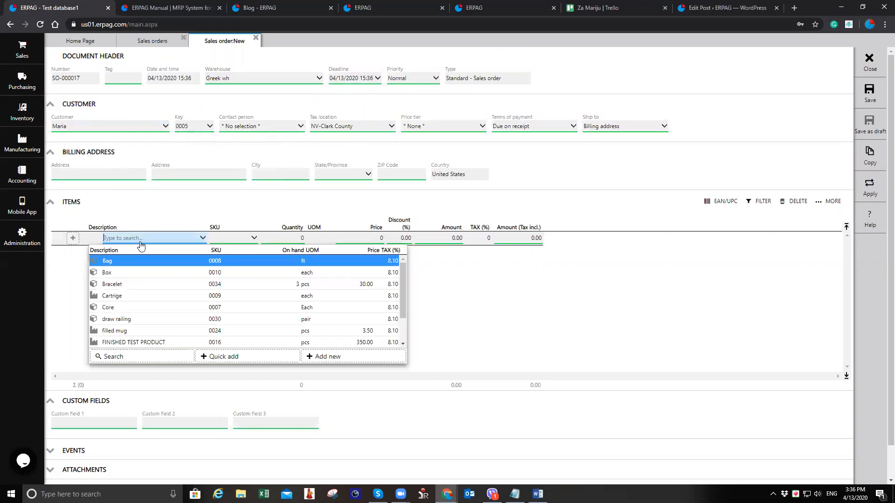
pyautogui.write('bra')
pyautogui.press('Return')
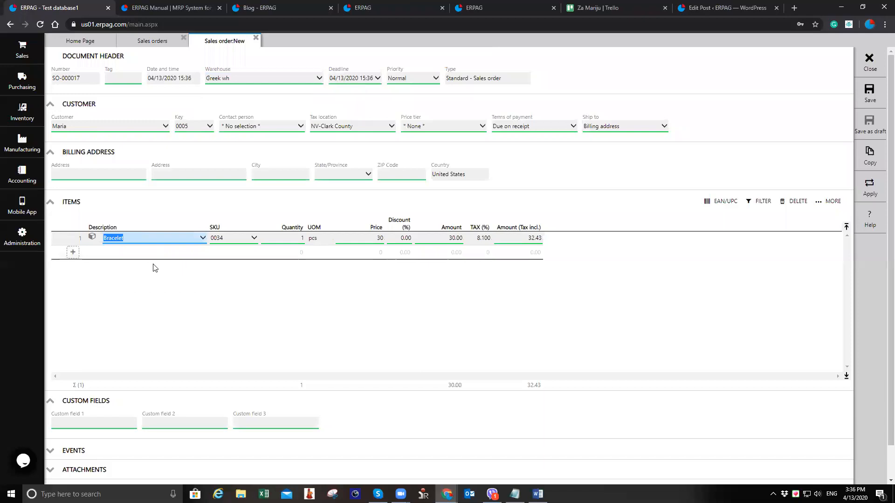
pyautogui.click(156, 260)
pyautogui.write('rin')
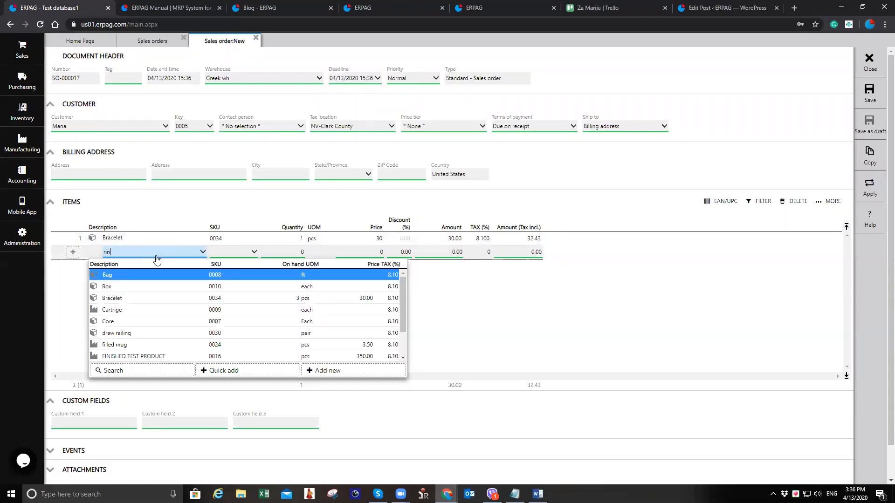
pyautogui.press('Return')
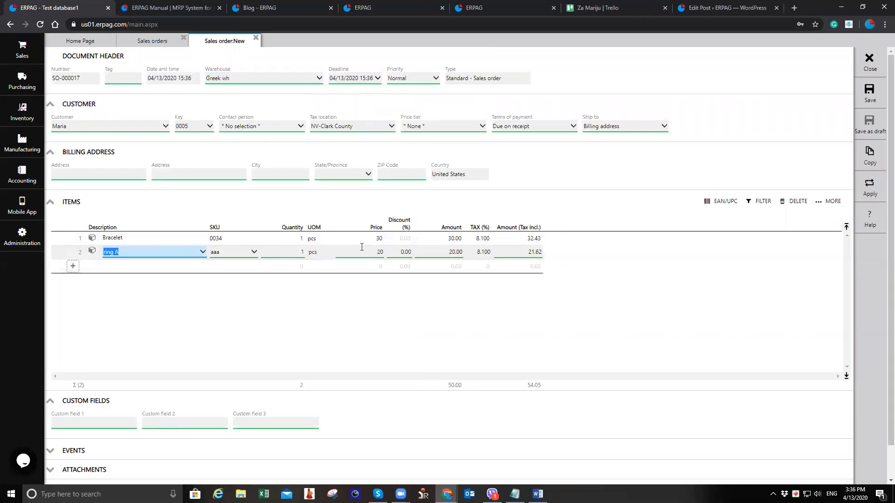
# Save the sales order and change its status to approved
pyautogui.click(870, 93)
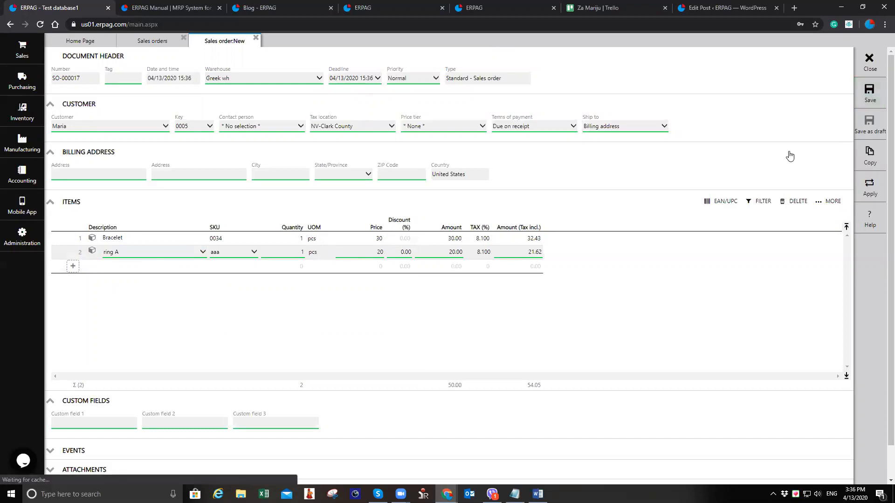
pyautogui.click(869, 132)
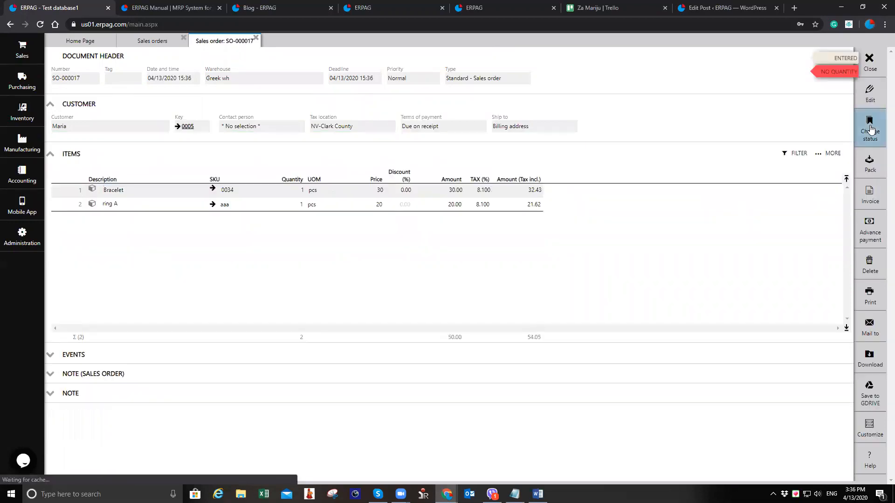
pyautogui.click(828, 117)
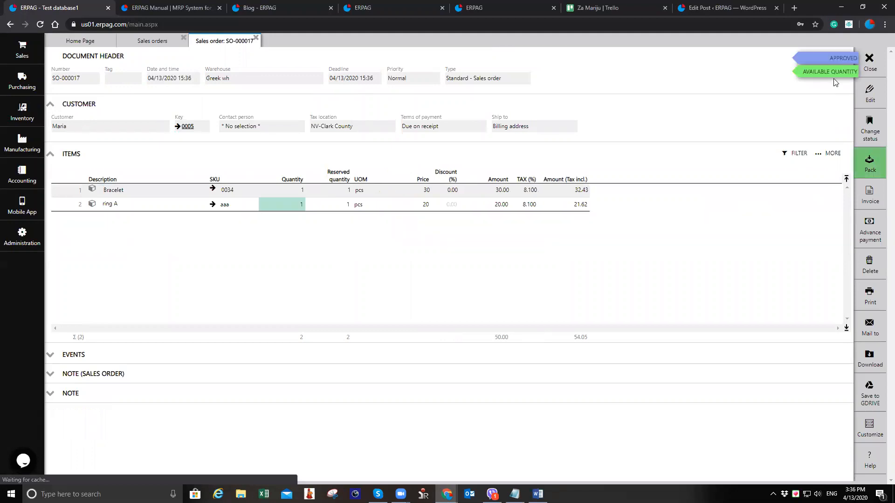
# Open the Localization settings from Administration to review them, then close that tab
pyautogui.click(14, 249)
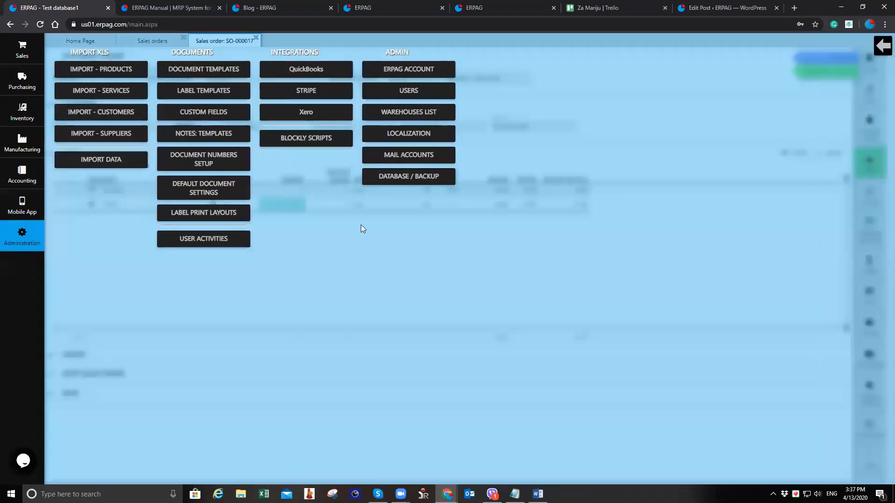
pyautogui.click(427, 136)
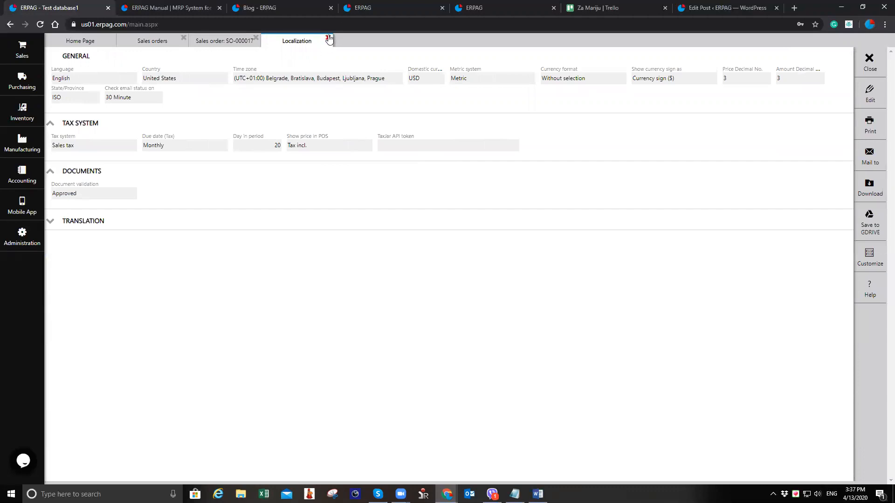
pyautogui.doubleClick(292, 45)
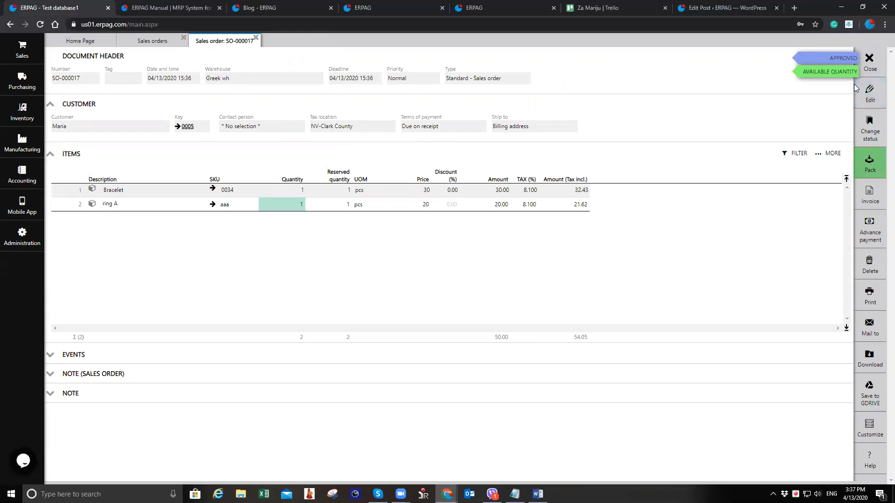
# Pack the sales order and post the packing list
pyautogui.click(858, 158)
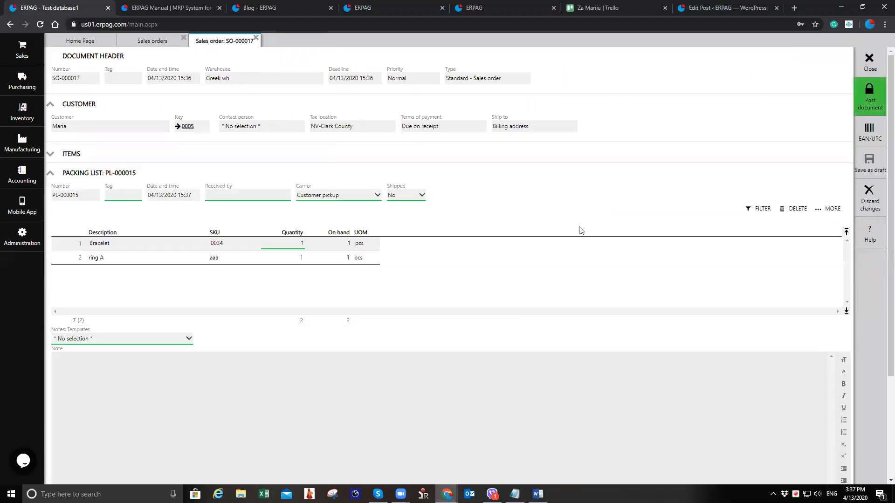
pyautogui.click(870, 98)
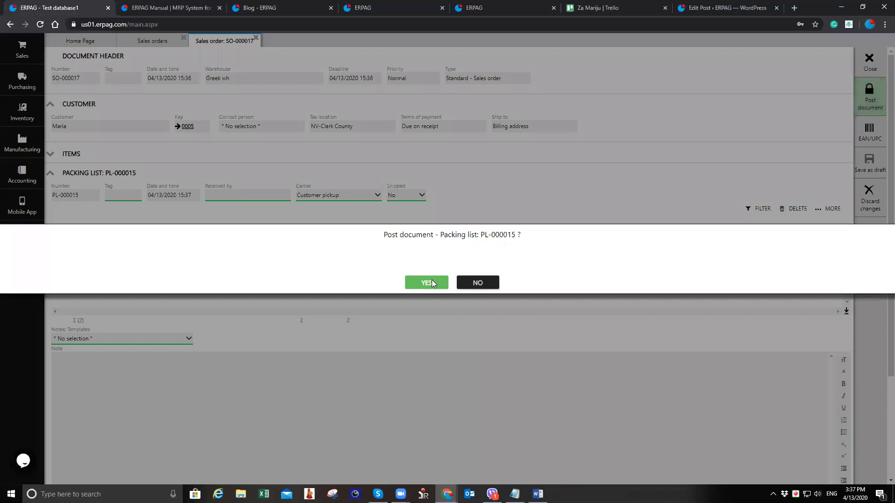
pyautogui.click(426, 281)
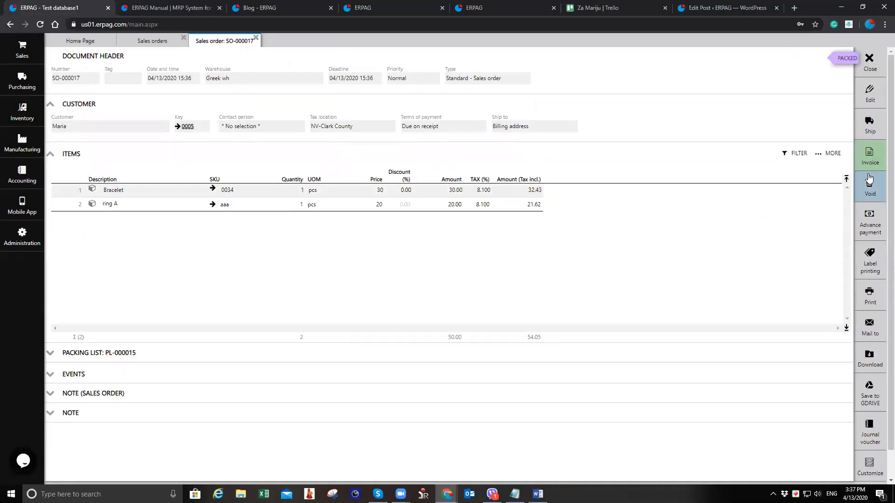
# Invoice sales order SO-000017
pyautogui.click(881, 155)
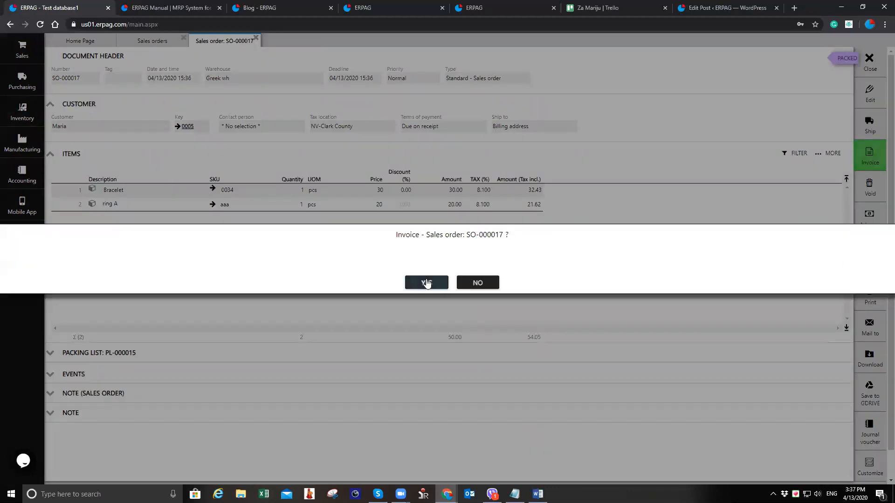
pyautogui.click(427, 281)
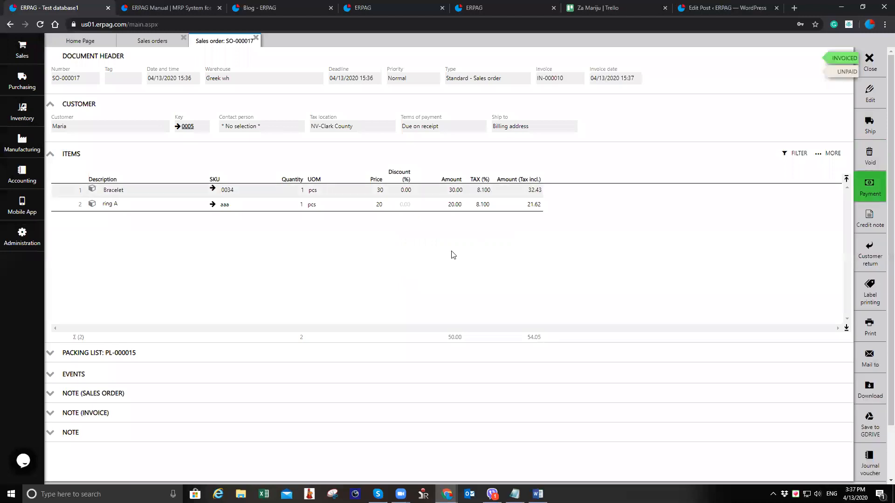
# Open the Stripe integration settings to review them, then close that tab
pyautogui.click(28, 234)
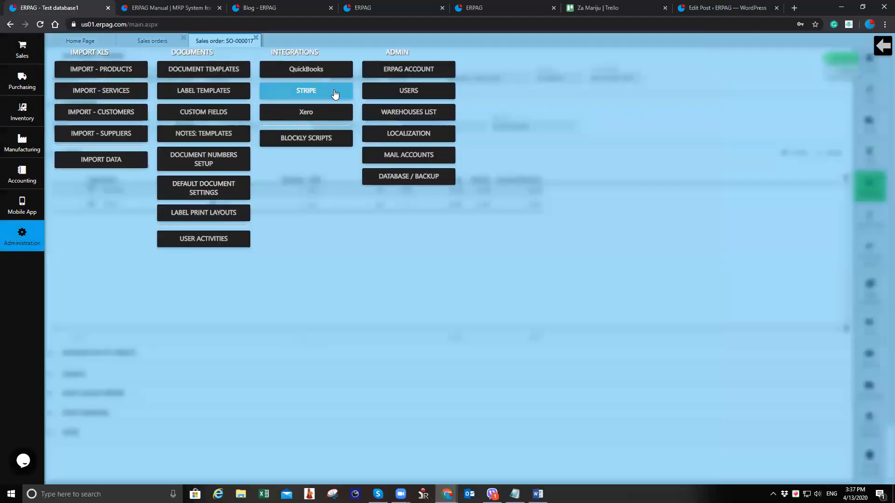
pyautogui.click(334, 93)
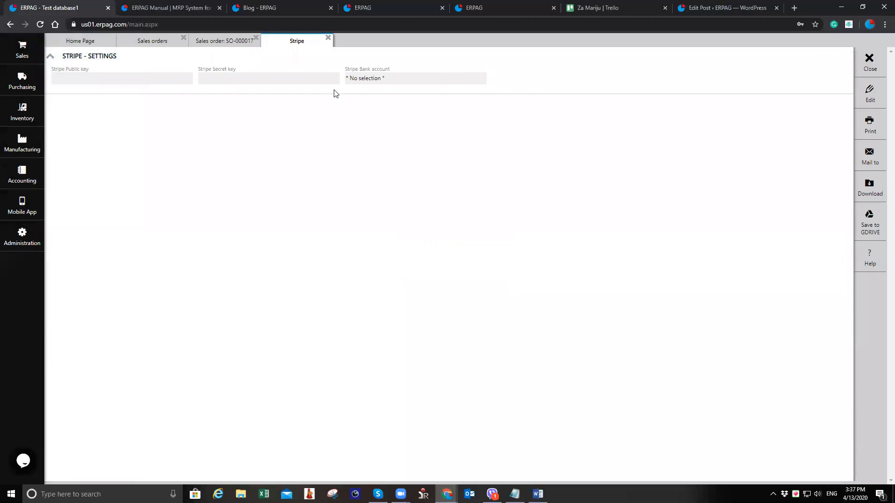
pyautogui.click(328, 38)
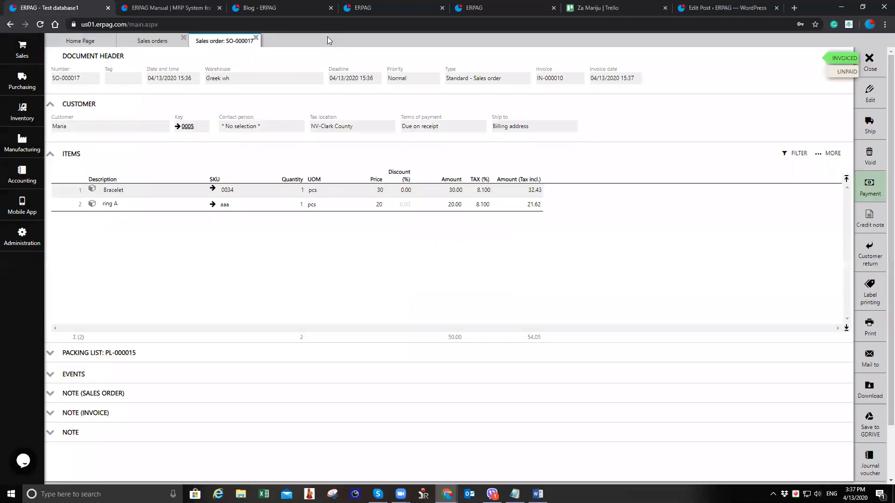
# Print the invoice of the sales order
pyautogui.click(871, 332)
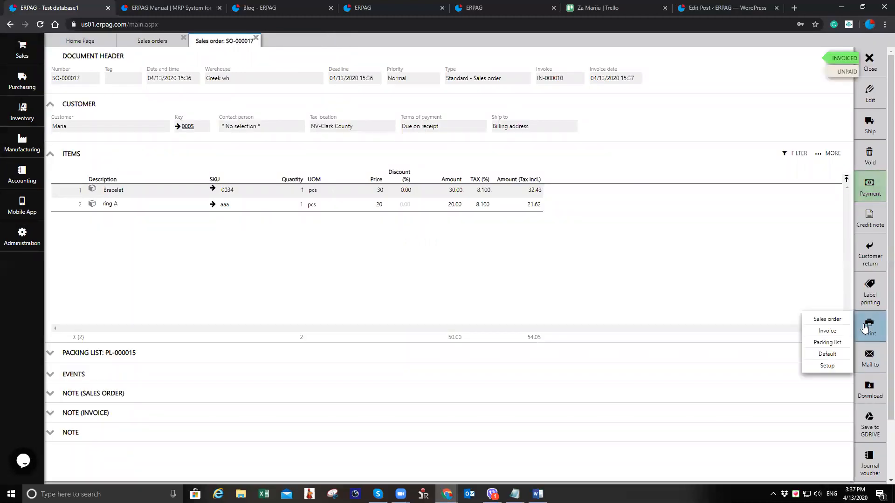
pyautogui.click(838, 321)
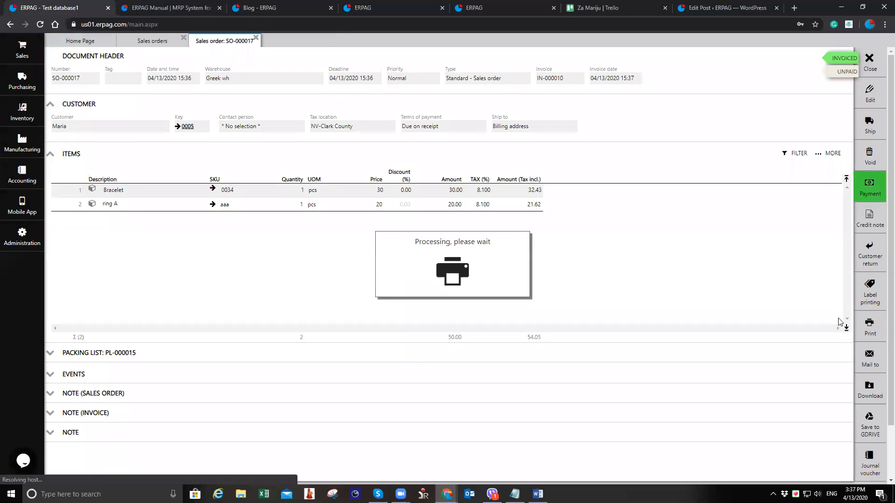
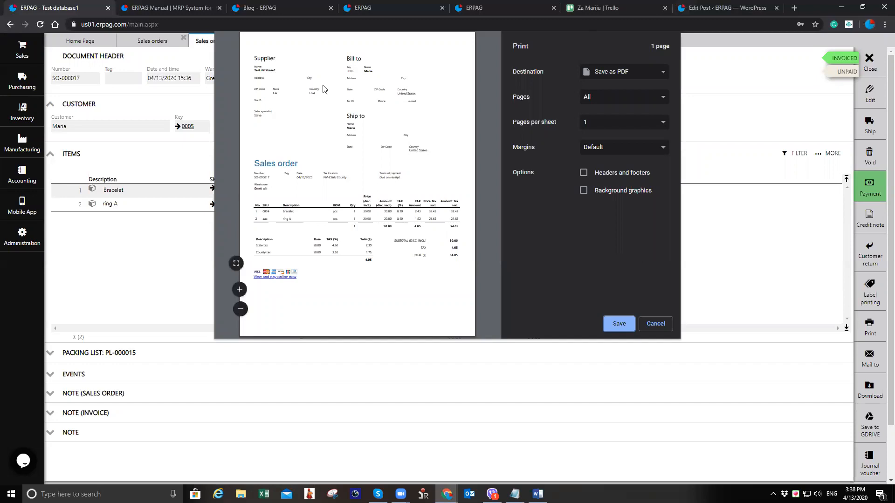
# Cancel the print preview and close sales order SO-000017
pyautogui.click(655, 324)
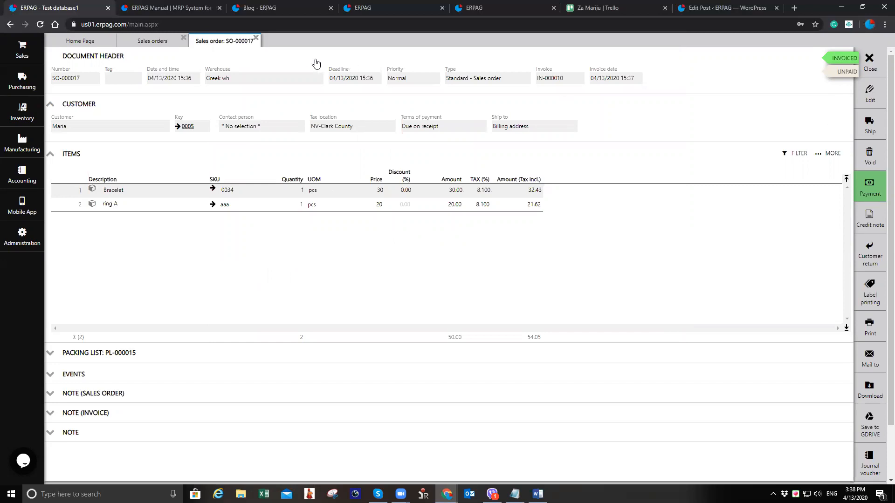
pyautogui.click(256, 37)
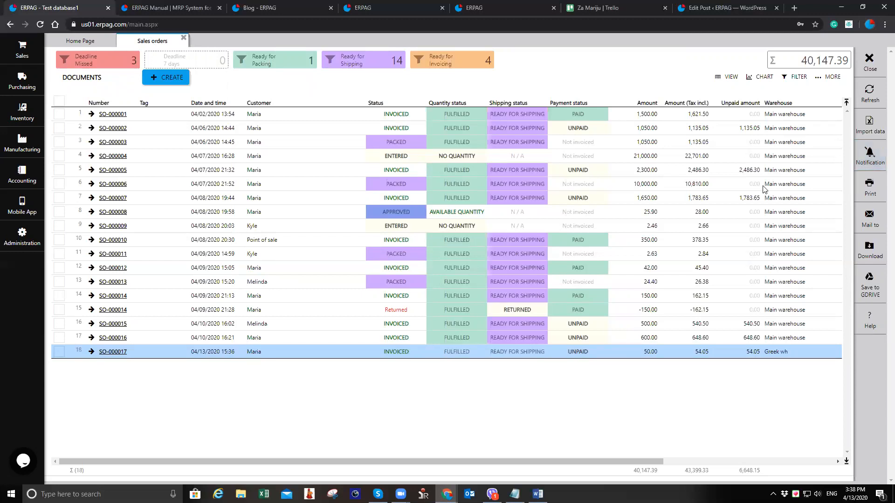
# Create a new sales order for customer Maria with a ring A line of quantity 3
pyautogui.click(178, 84)
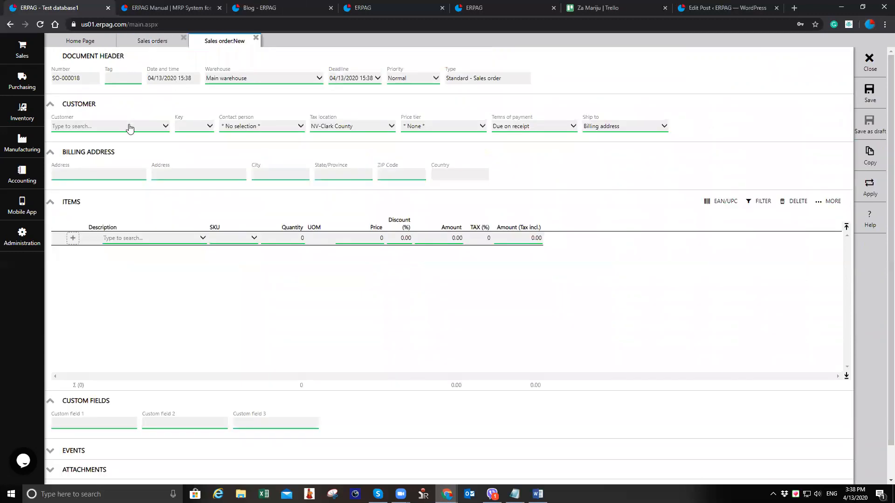
pyautogui.click(129, 125)
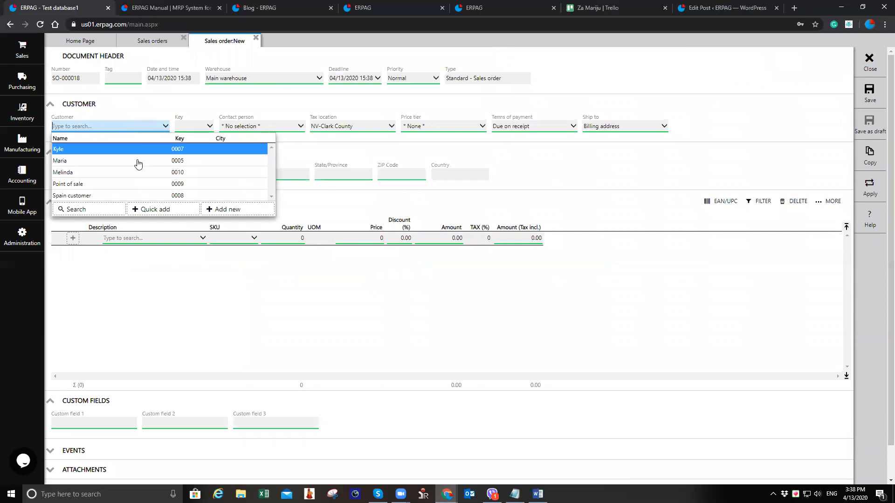
pyautogui.click(170, 237)
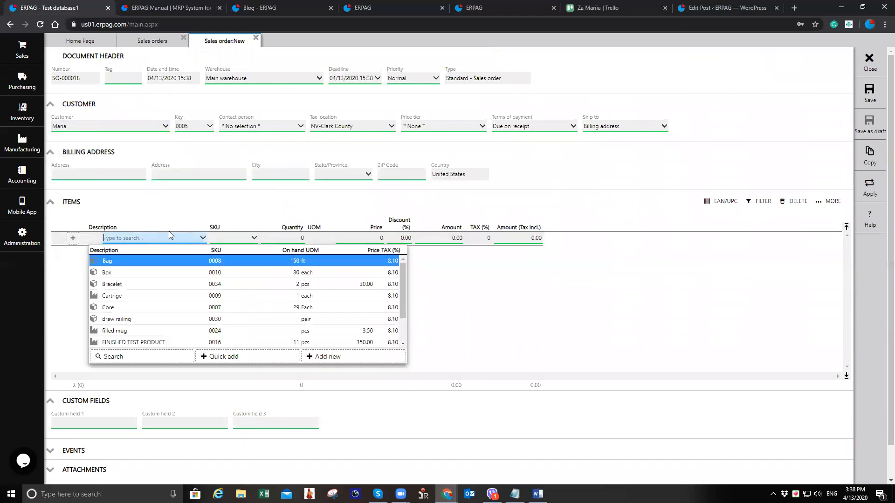
pyautogui.write('rin')
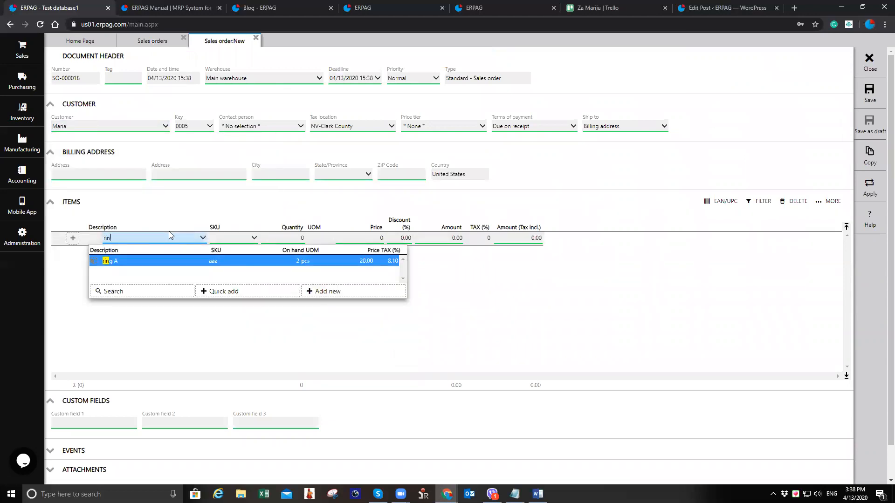
pyautogui.press('Return')
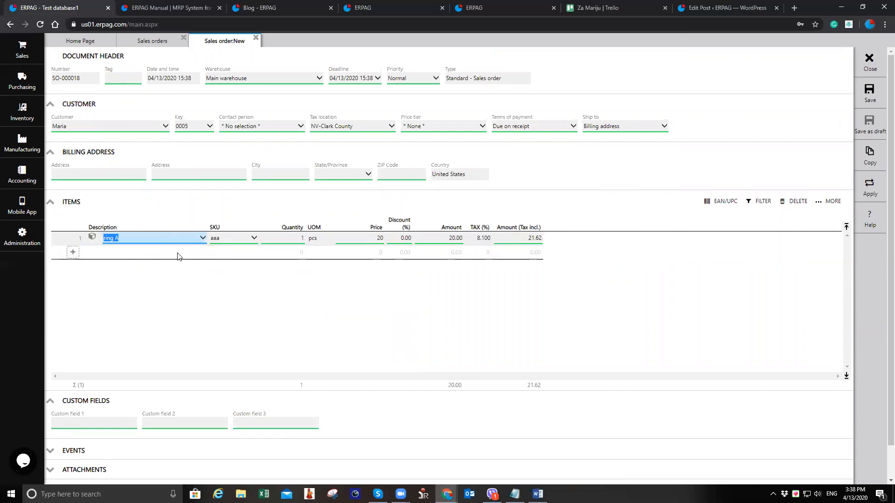
pyautogui.click(292, 240)
pyautogui.write('3')
pyautogui.press('Tab')
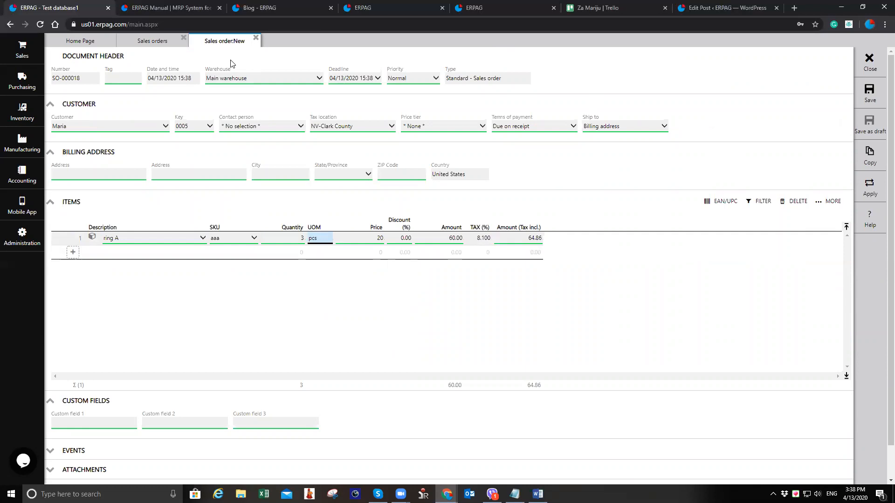
# Add a Bracelet line with quantity 1 and save the sales order
pyautogui.click(140, 258)
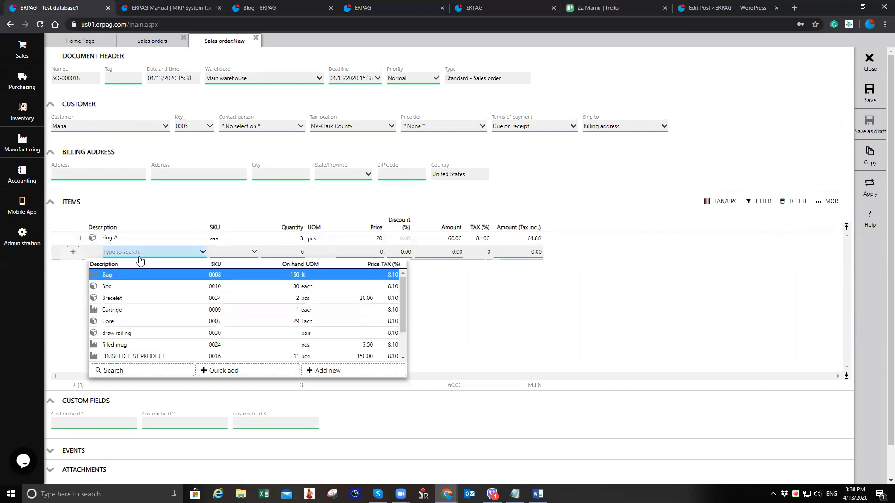
pyautogui.write('bra')
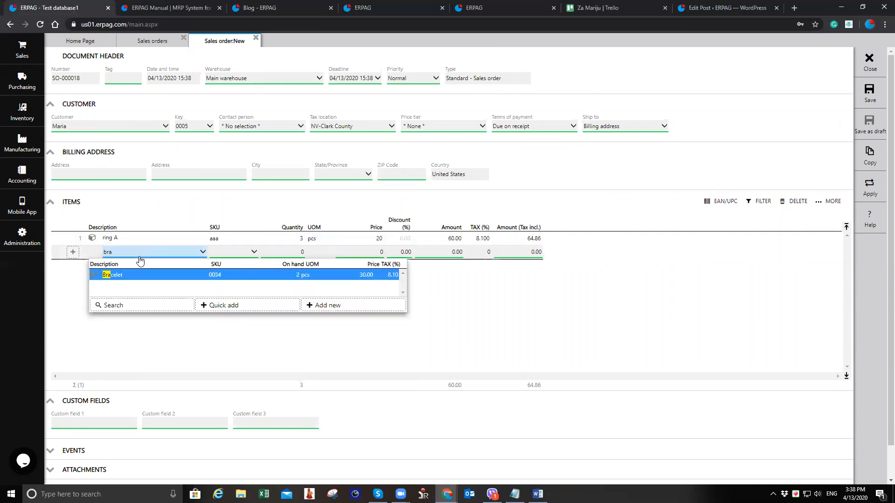
pyautogui.press('Return')
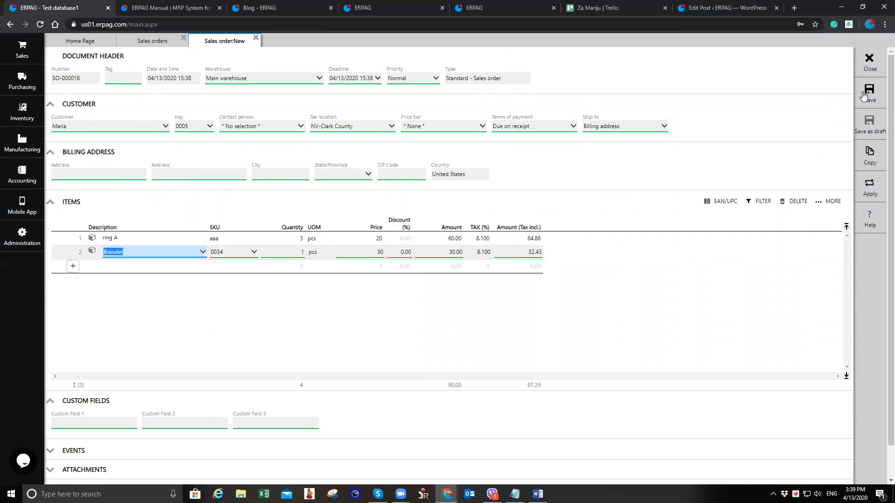
pyautogui.click(864, 94)
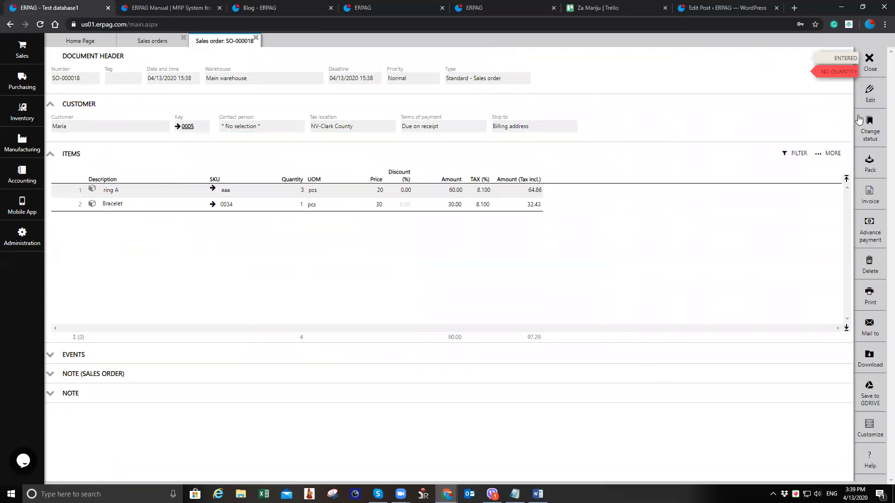
# Approve sales order SO-000018 and close it
pyautogui.moveTo(866, 133)
pyautogui.click(842, 118)
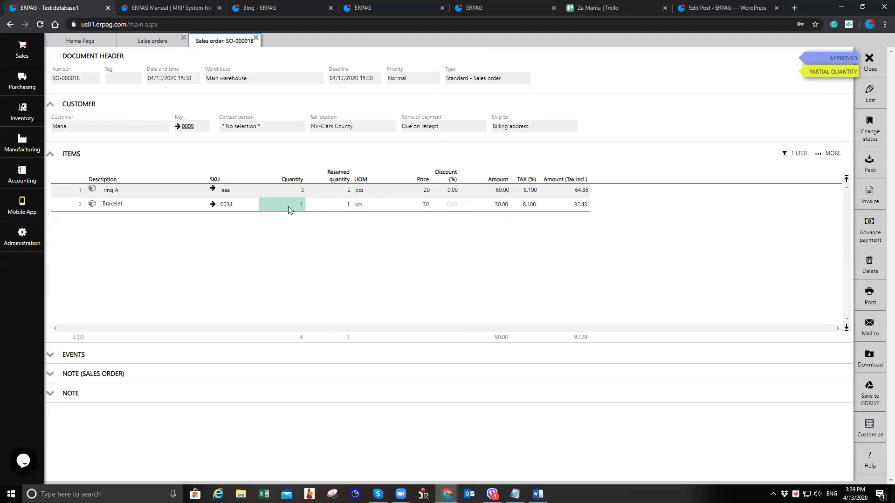
pyautogui.click(325, 207)
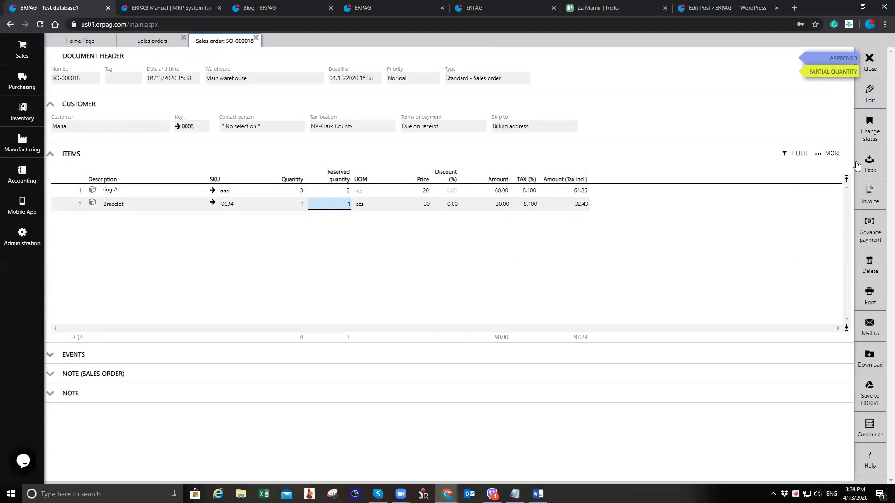
pyautogui.click(864, 74)
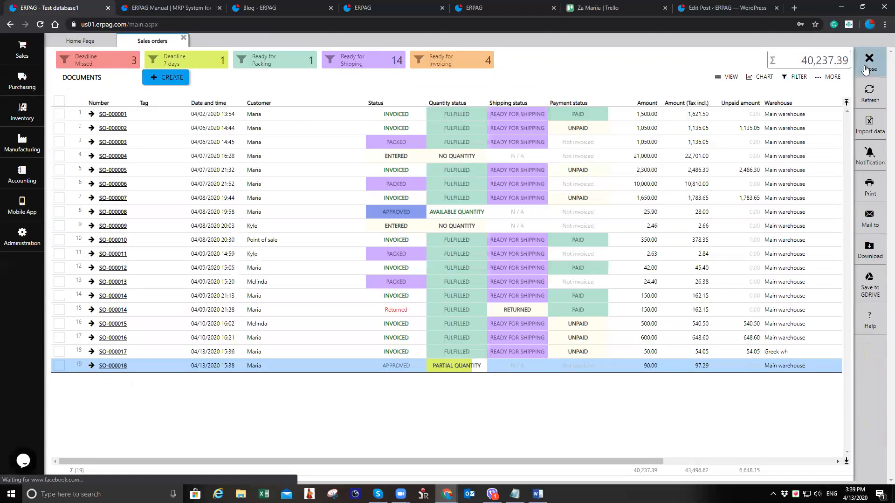
# Close the sales orders list and open the purchasing Fulfillment list
pyautogui.click(864, 75)
pyautogui.click(23, 82)
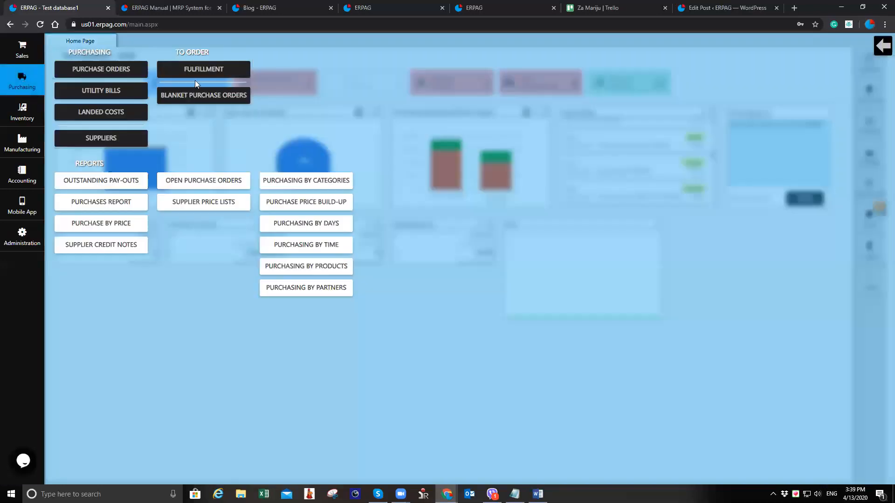
pyautogui.click(204, 68)
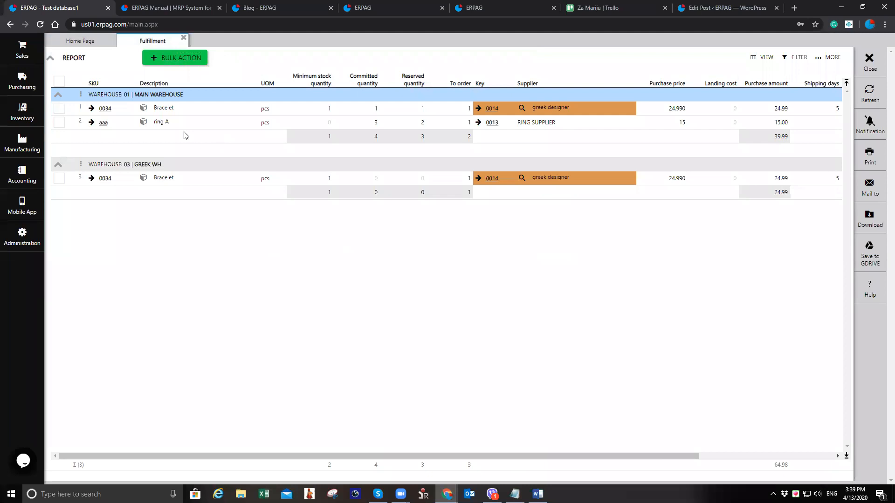
# Select all three fulfillment lines and create purchase orders for them with the bulk action
pyautogui.click(201, 124)
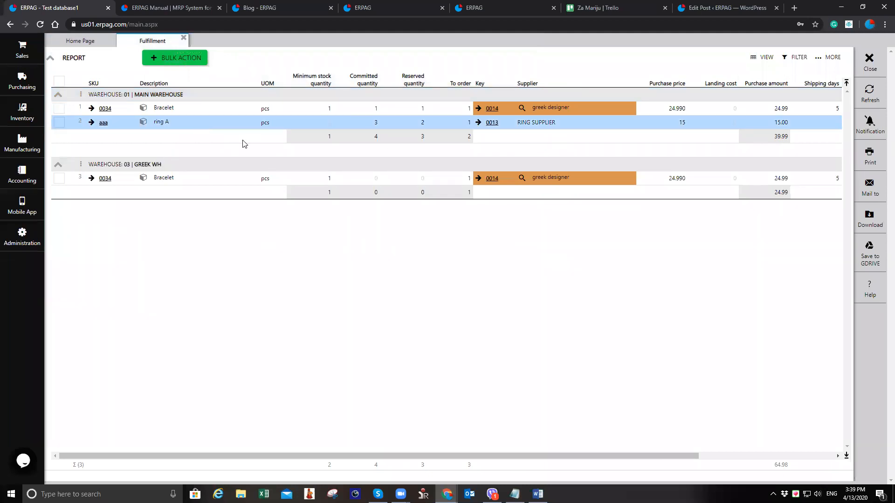
pyautogui.click(58, 123)
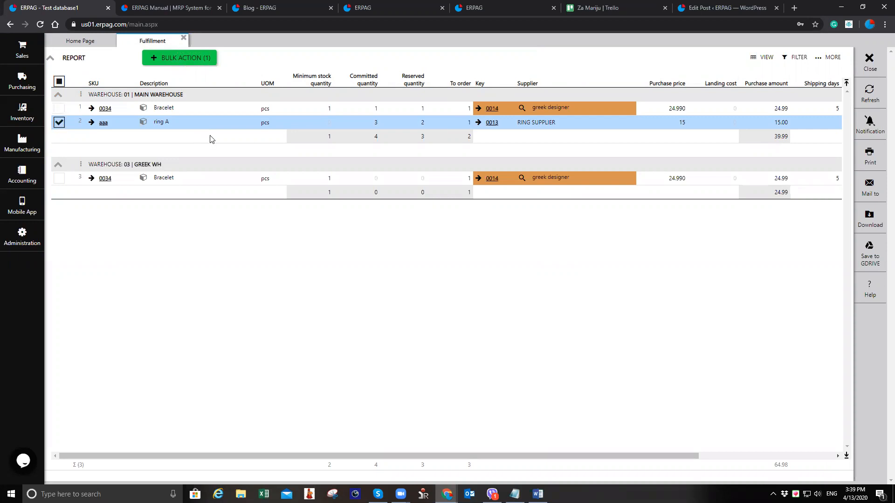
pyautogui.click(243, 108)
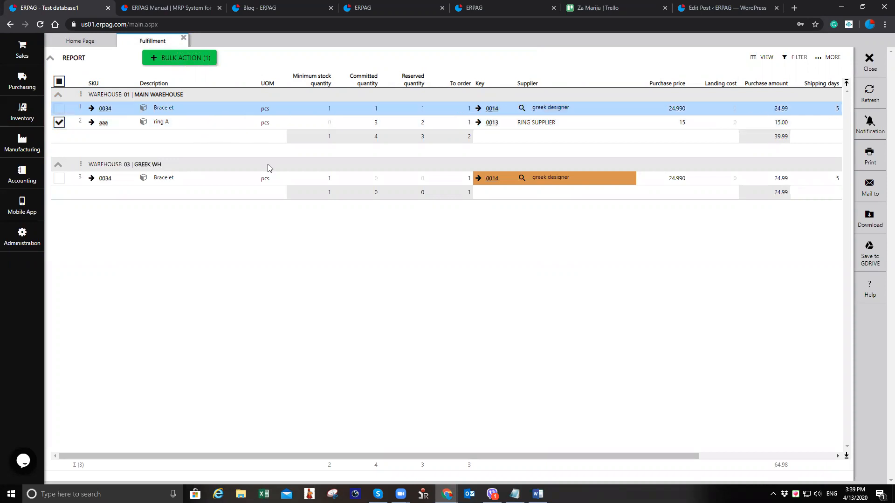
pyautogui.click(275, 178)
pyautogui.click(290, 111)
pyautogui.click(288, 182)
pyautogui.click(312, 110)
pyautogui.click(321, 176)
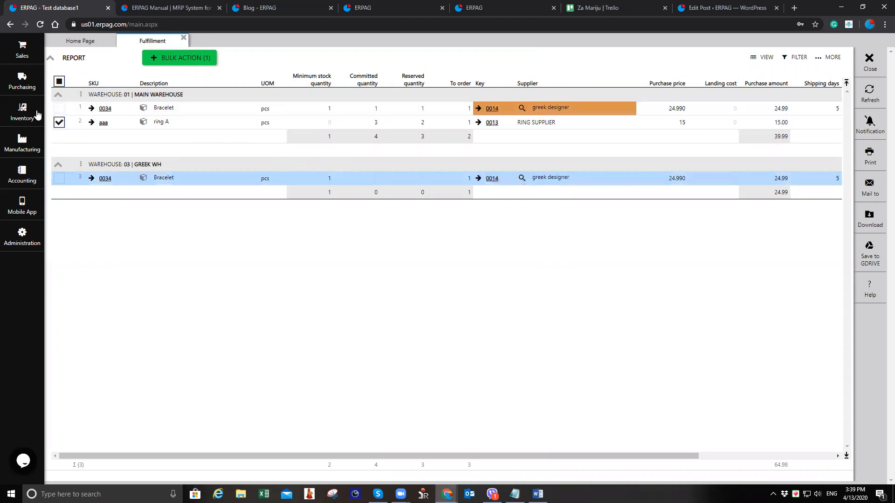
pyautogui.click(59, 109)
pyautogui.click(59, 178)
pyautogui.click(194, 60)
pyautogui.click(198, 72)
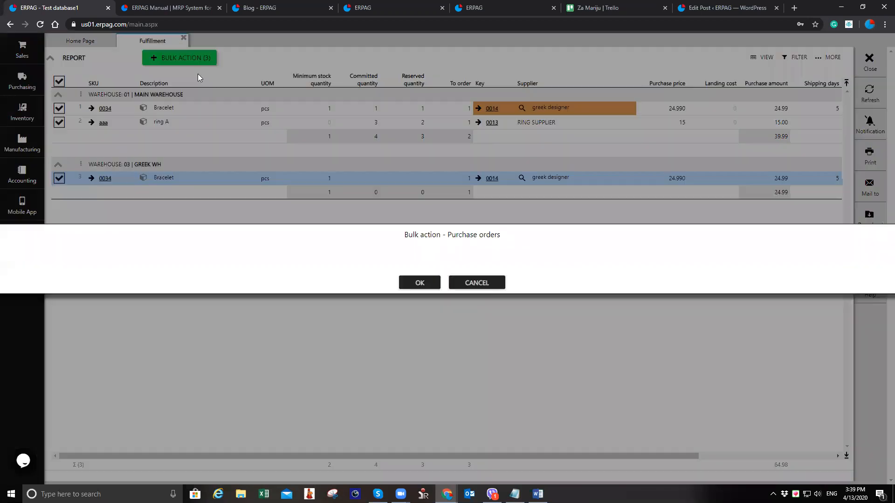
pyautogui.click(421, 283)
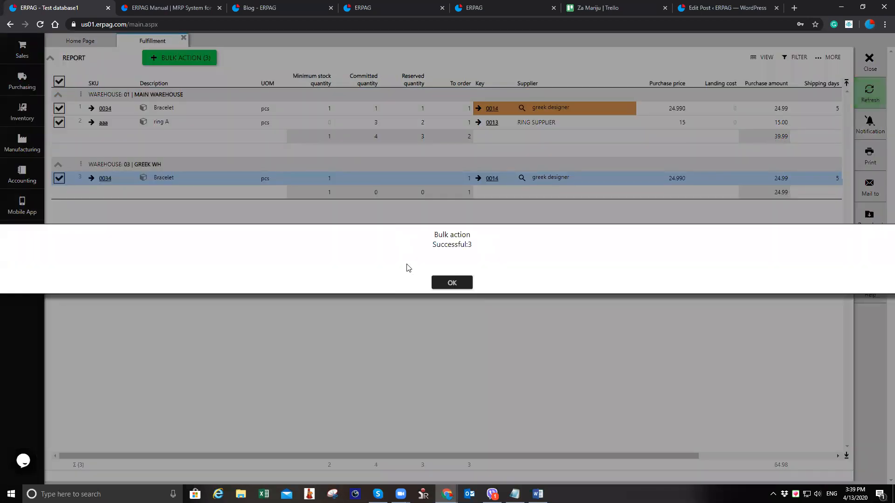
pyautogui.click(436, 283)
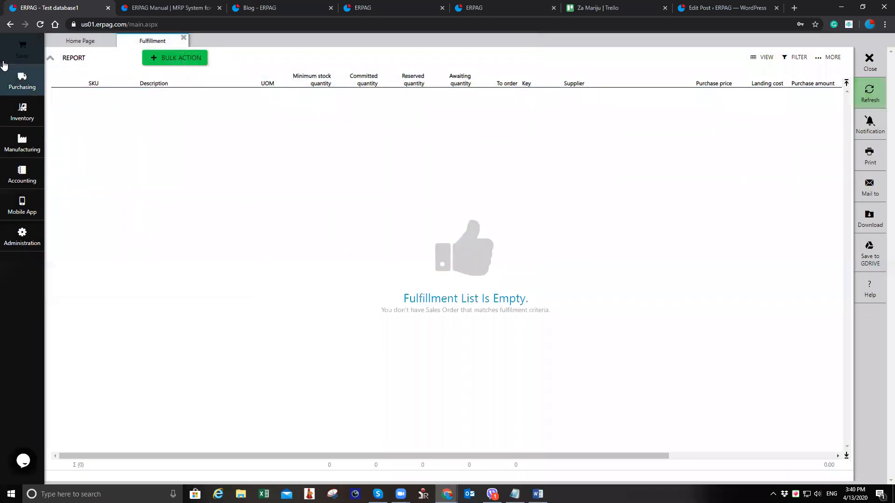
# Open the purchase orders list and change the status of PO-000030, PO-000031 and PO-000032 to Approved
pyautogui.click(183, 38)
pyautogui.click(22, 79)
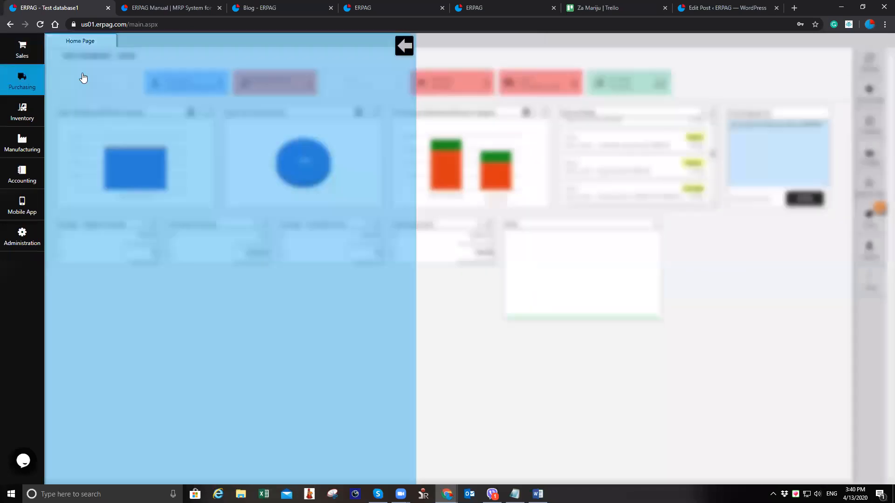
pyautogui.click(107, 70)
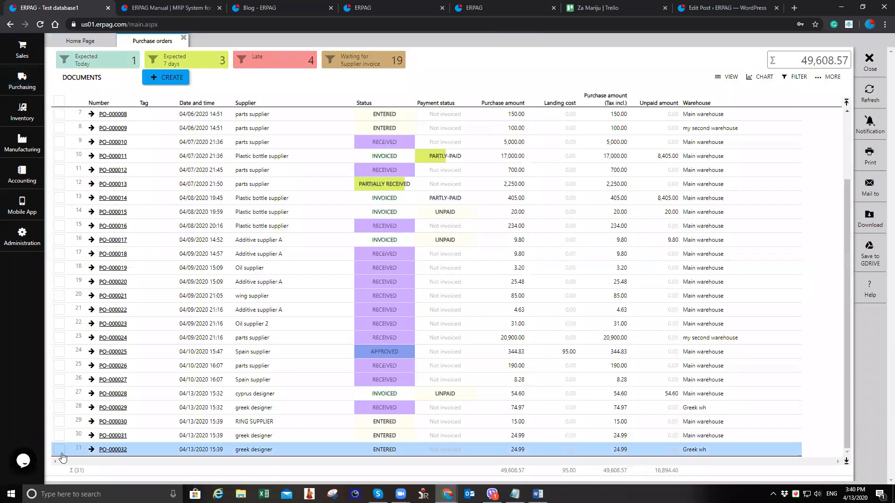
pyautogui.click(60, 422)
pyautogui.click(59, 436)
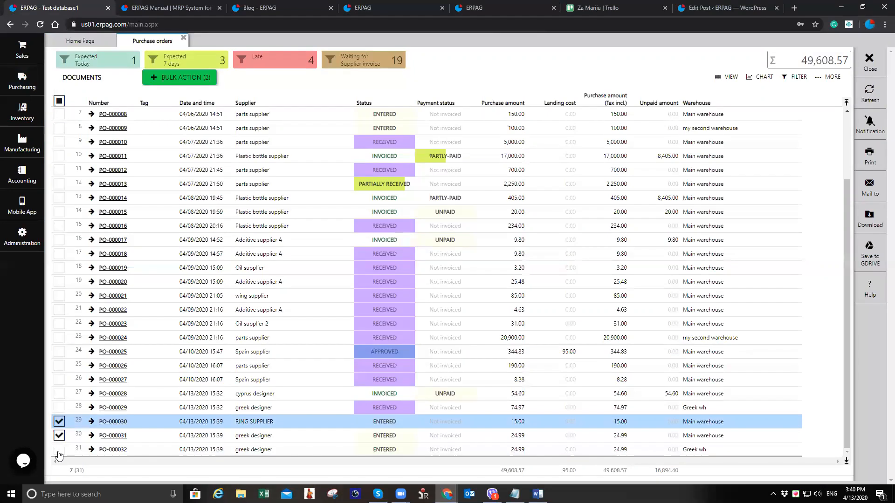
pyautogui.click(60, 450)
pyautogui.click(197, 80)
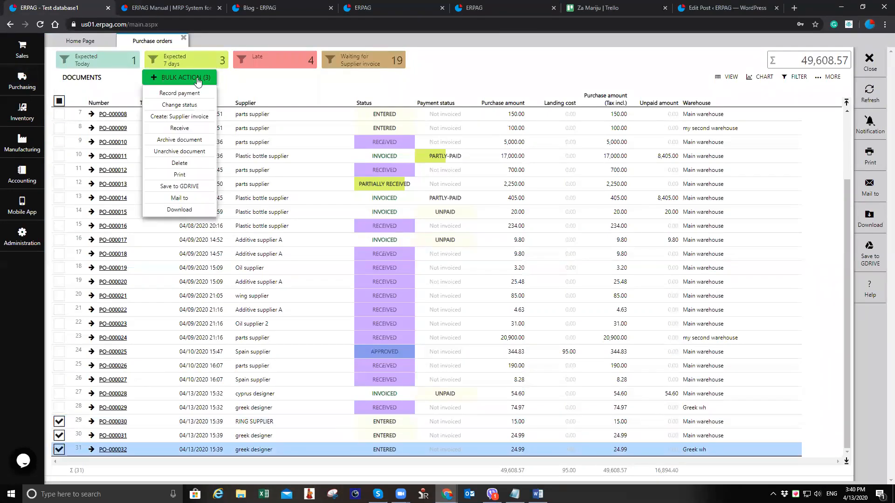
pyautogui.click(203, 105)
pyautogui.click(424, 284)
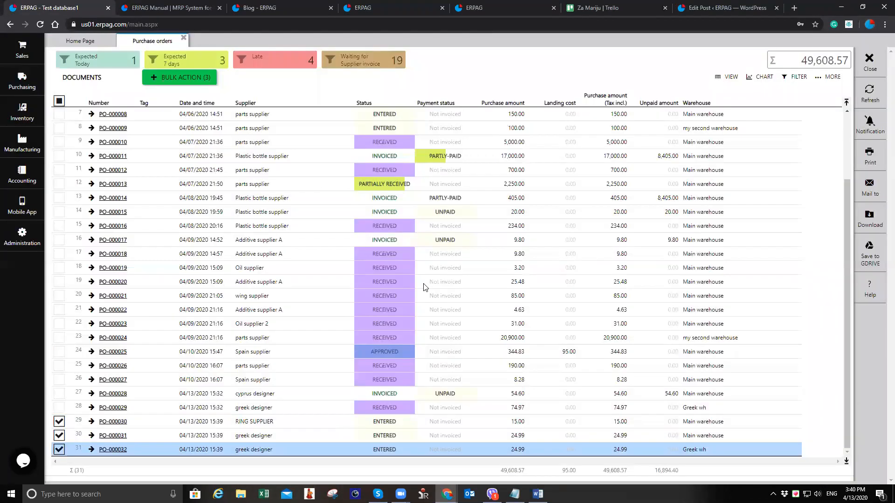
pyautogui.click(434, 250)
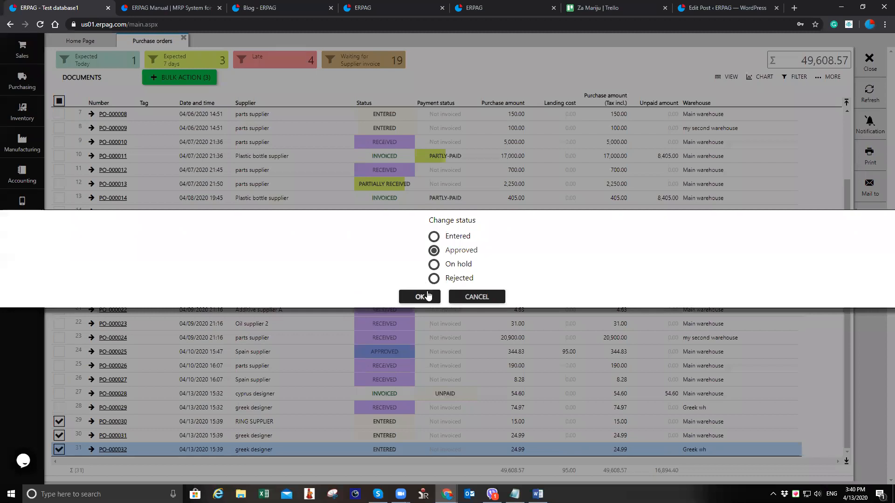
pyautogui.click(428, 297)
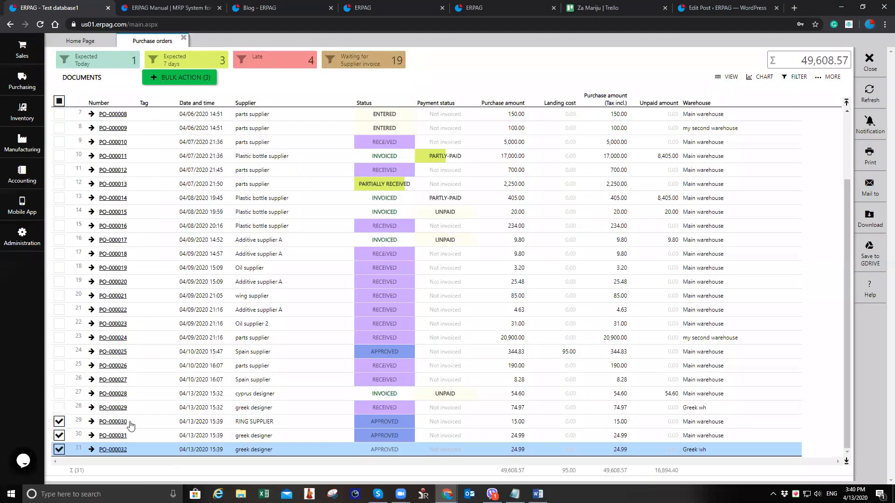
pyautogui.click(132, 422)
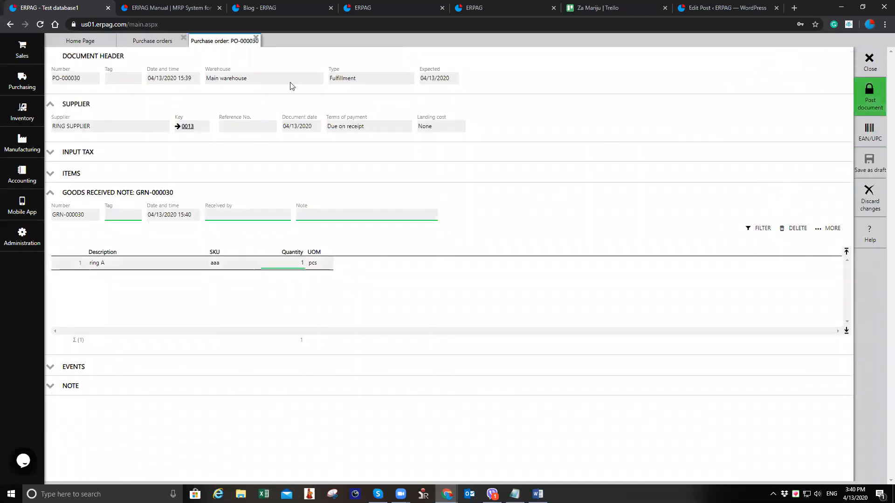
pyautogui.click(157, 41)
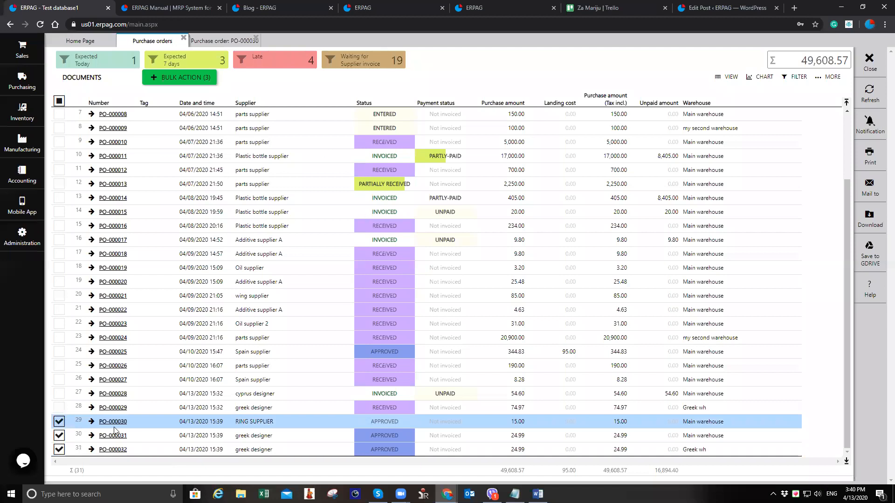
pyautogui.click(251, 41)
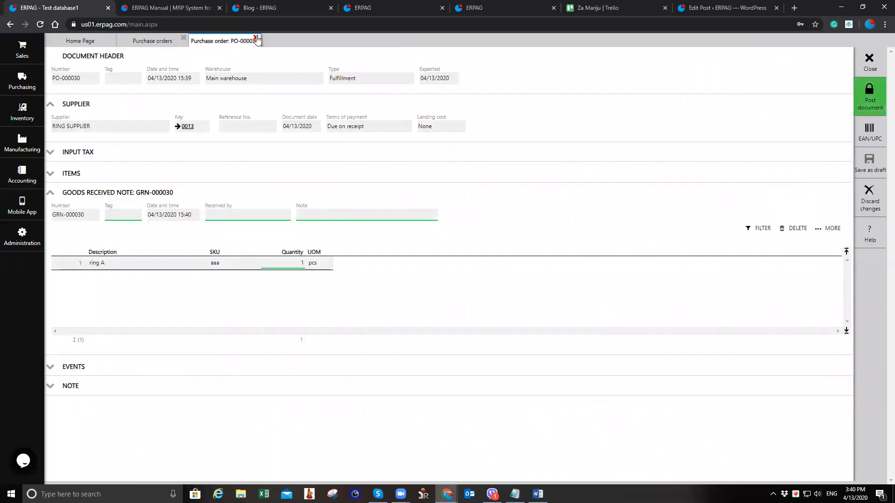
pyautogui.click(255, 38)
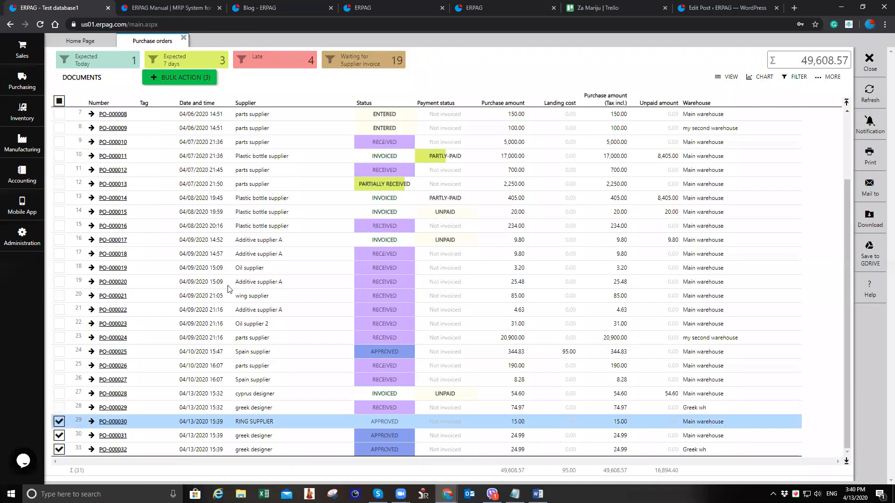
# Open purchase order PO-000030 and inspect the committed quantity details for its linked sales order
pyautogui.doubleClick(173, 416)
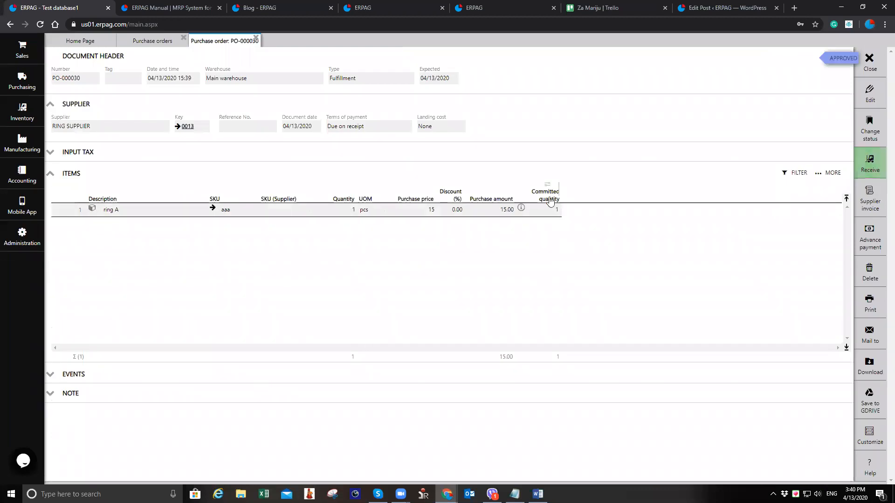
pyautogui.click(521, 208)
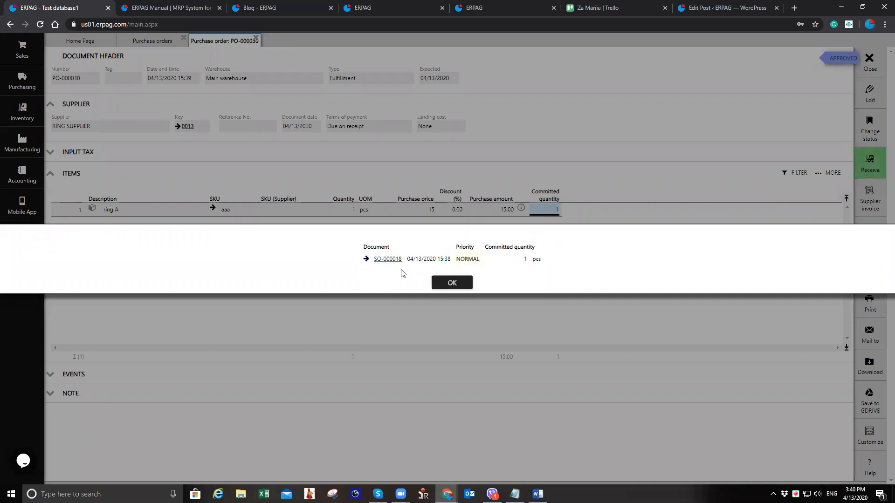
pyautogui.click(452, 282)
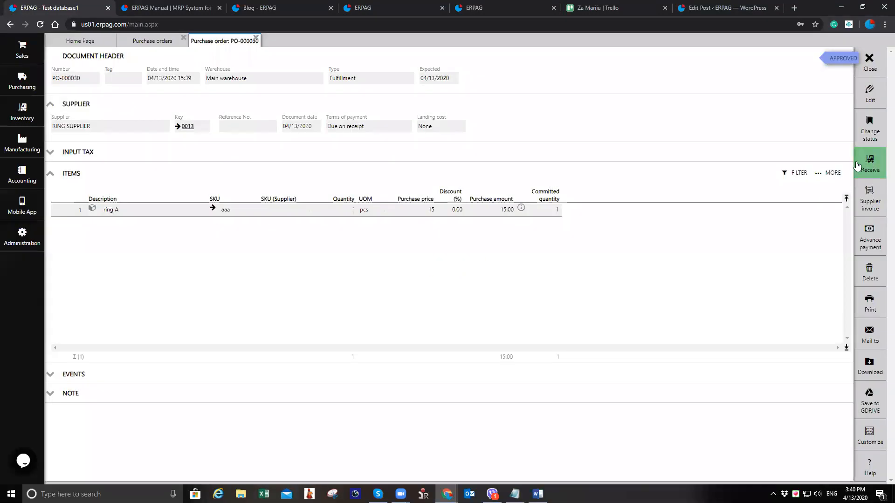
# Receive purchase order PO-000030 and post its goods received note
pyautogui.click(870, 162)
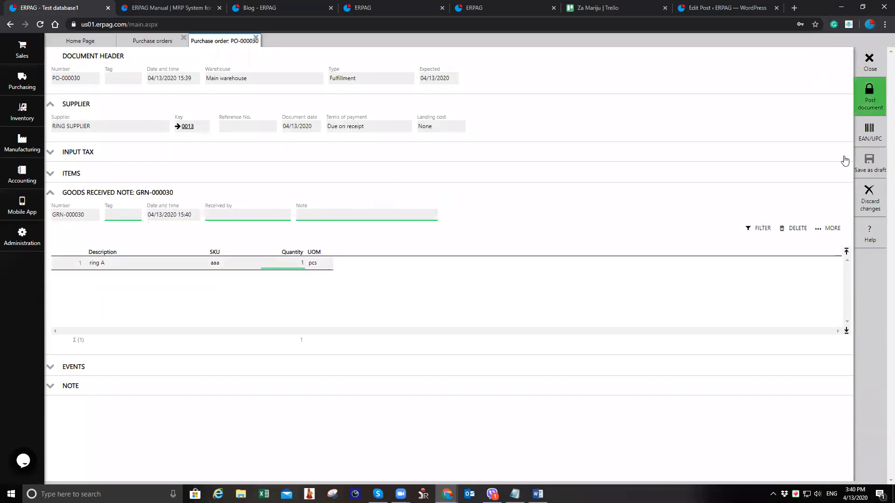
pyautogui.click(870, 97)
pyautogui.click(427, 283)
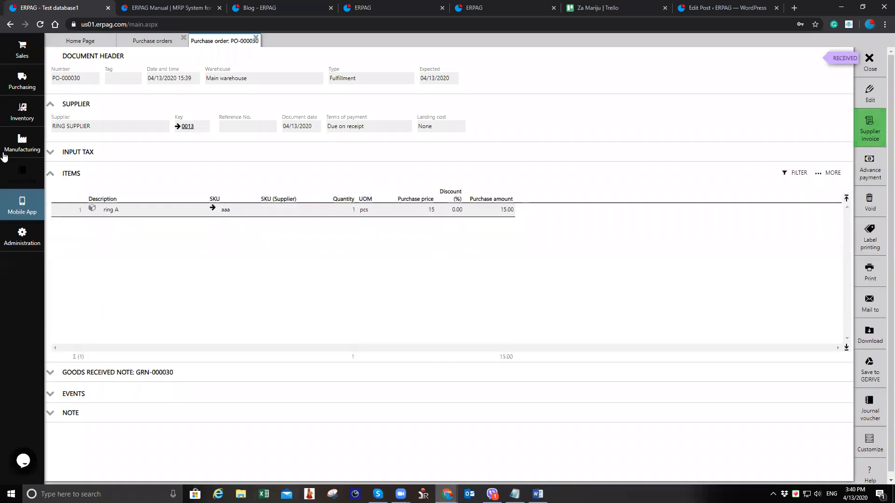
# Open the sales orders list and review sales order SO-000018's items
pyautogui.click(22, 49)
pyautogui.click(92, 73)
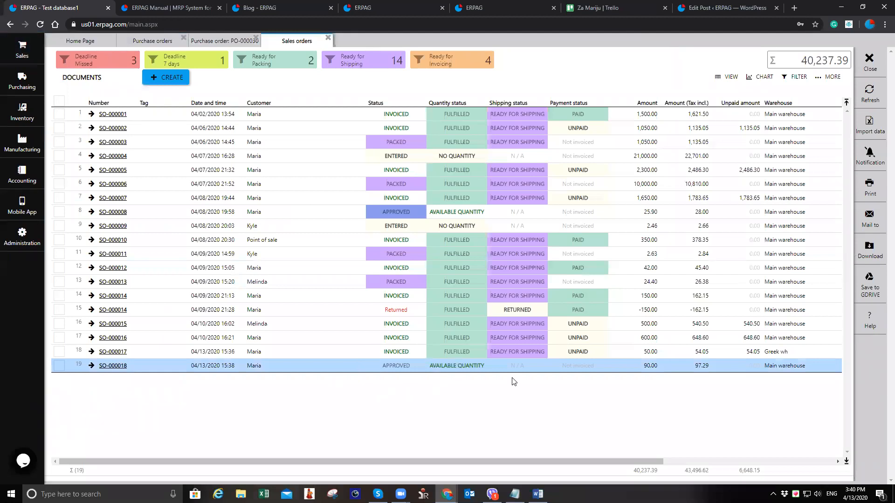
pyautogui.click(112, 366)
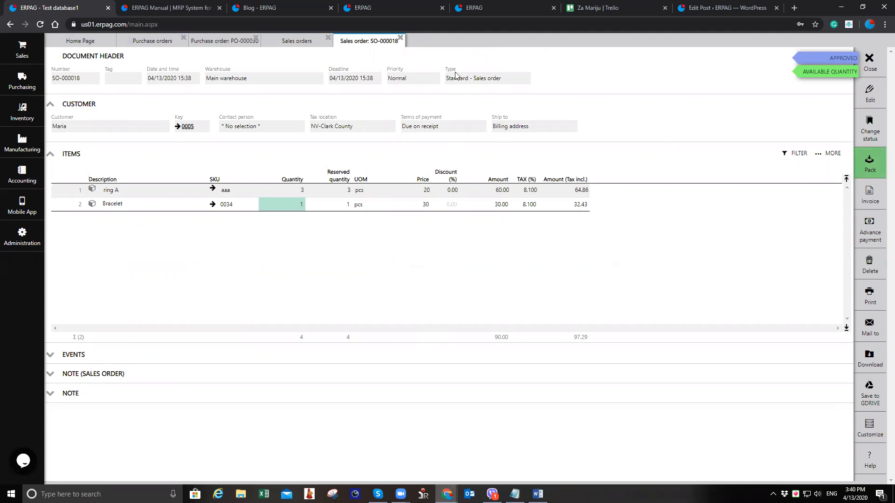
pyautogui.click(295, 42)
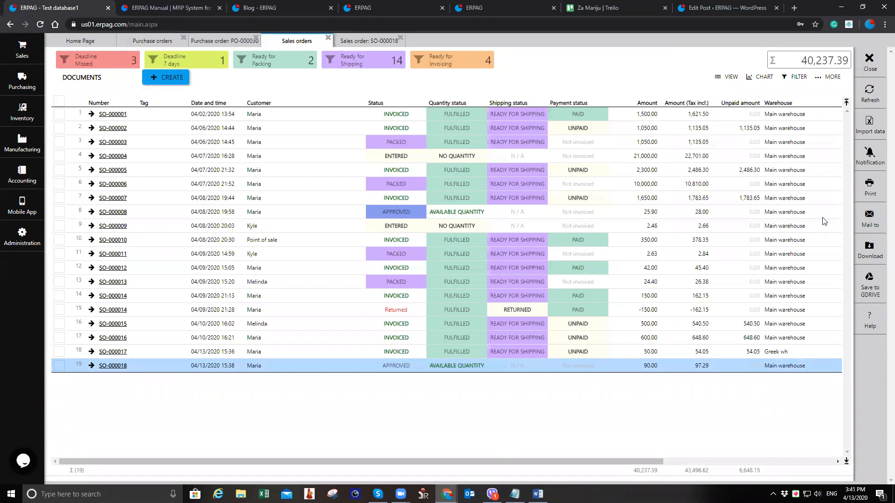
# Add the Type column to the sales orders list through the column settings
pyautogui.moveTo(584, 461); pyautogui.dragTo(752, 465)
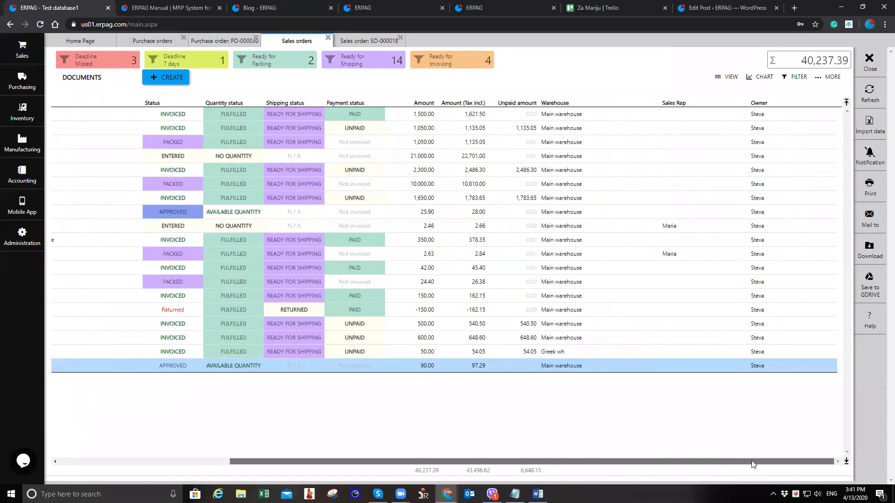
pyautogui.click(830, 77)
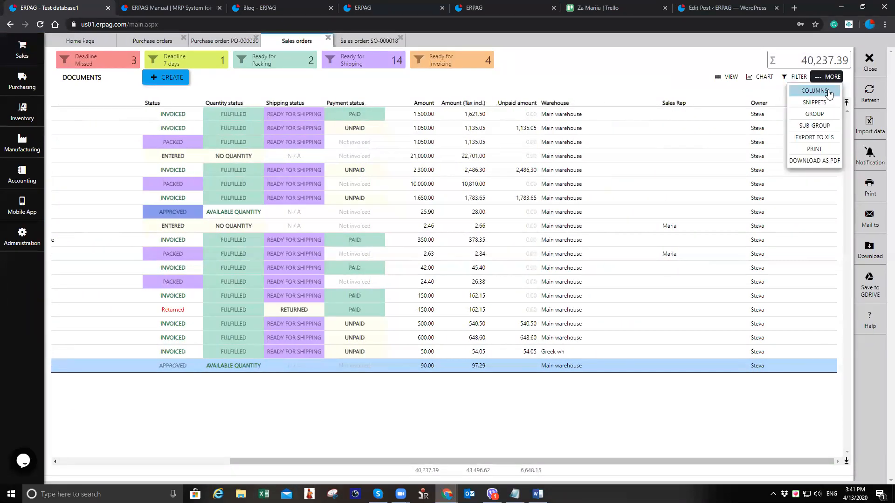
pyautogui.click(814, 90)
pyautogui.scroll(-5, 770, 201)
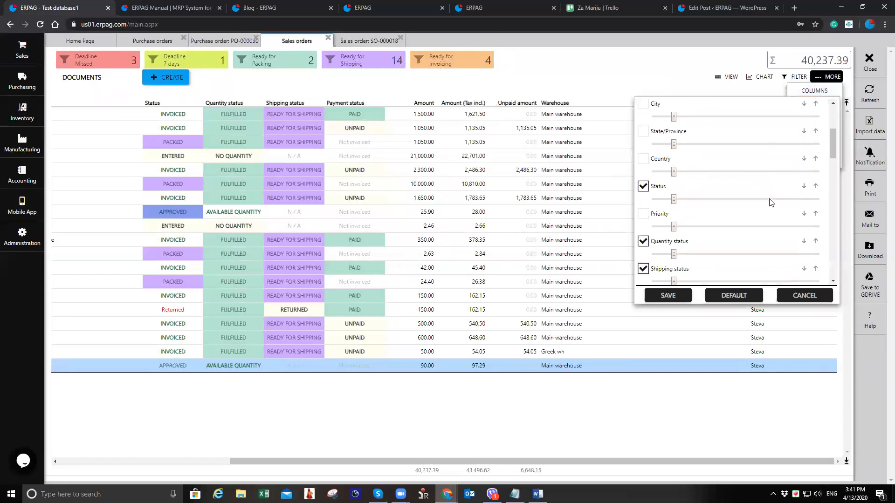
pyautogui.scroll(-8, 770, 201)
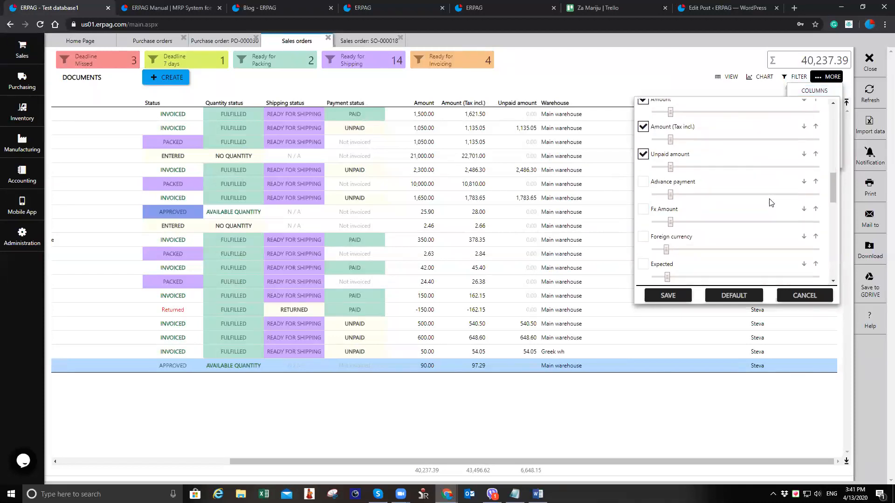
pyautogui.scroll(-2, 770, 201)
pyautogui.click(643, 234)
pyautogui.click(669, 295)
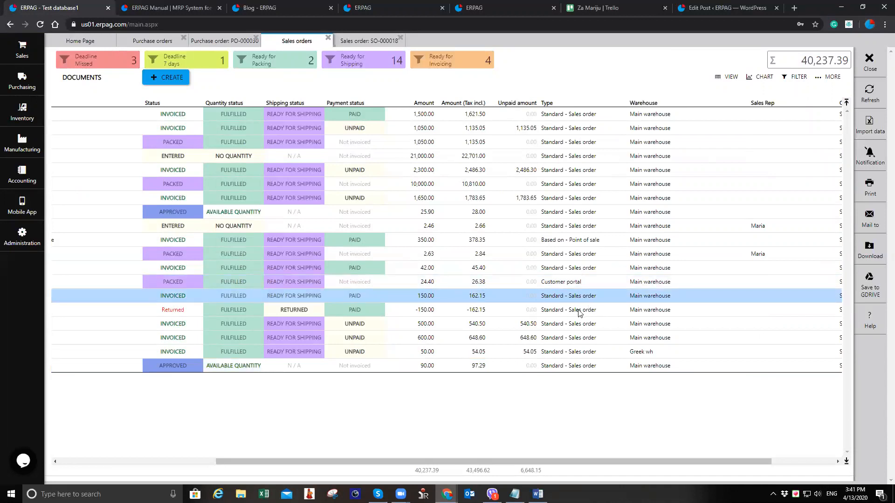
pyautogui.click(523, 367)
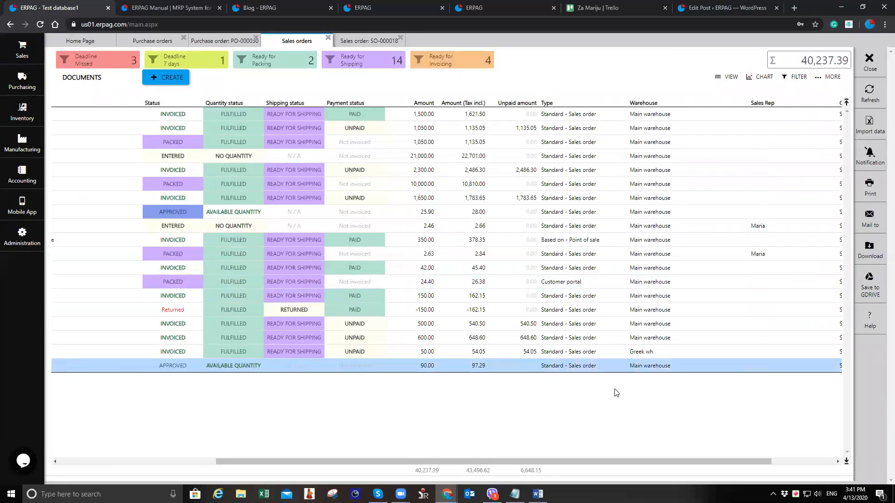
pyautogui.moveTo(515, 461); pyautogui.dragTo(193, 450)
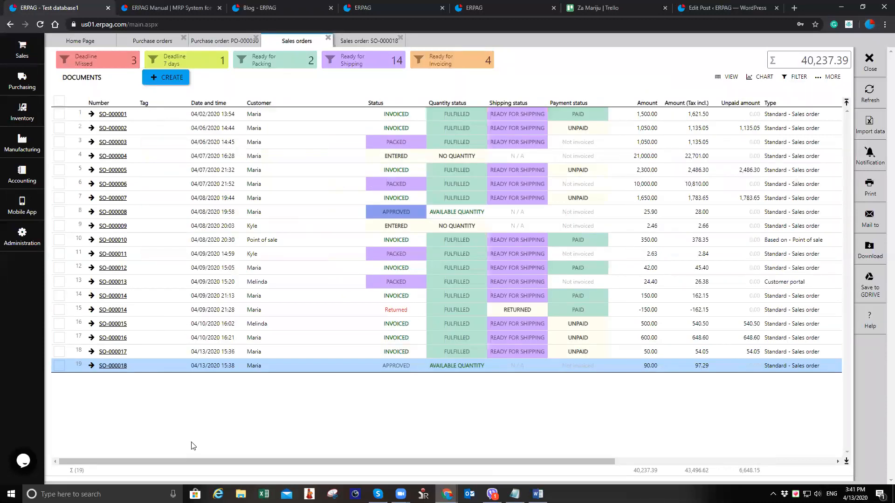
# Close all open document tabs and reopen the purchase orders list
pyautogui.click(328, 38)
pyautogui.click(328, 38)
pyautogui.click(255, 37)
pyautogui.click(184, 37)
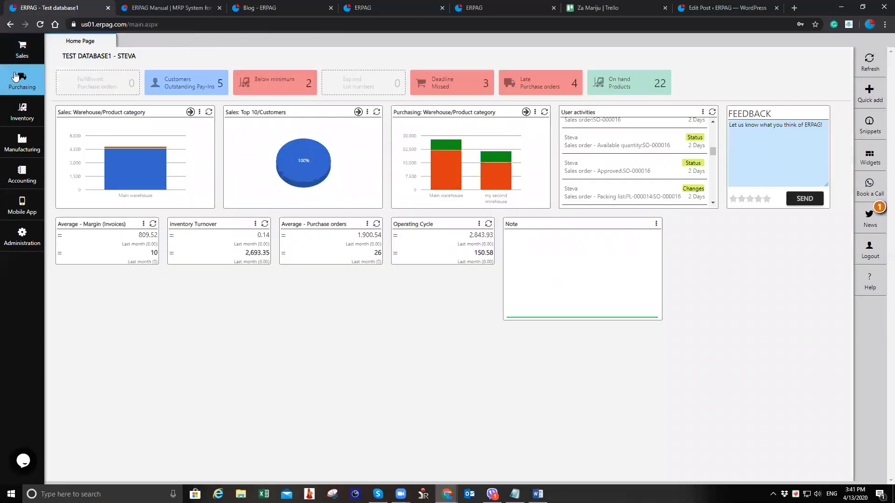
pyautogui.click(16, 46)
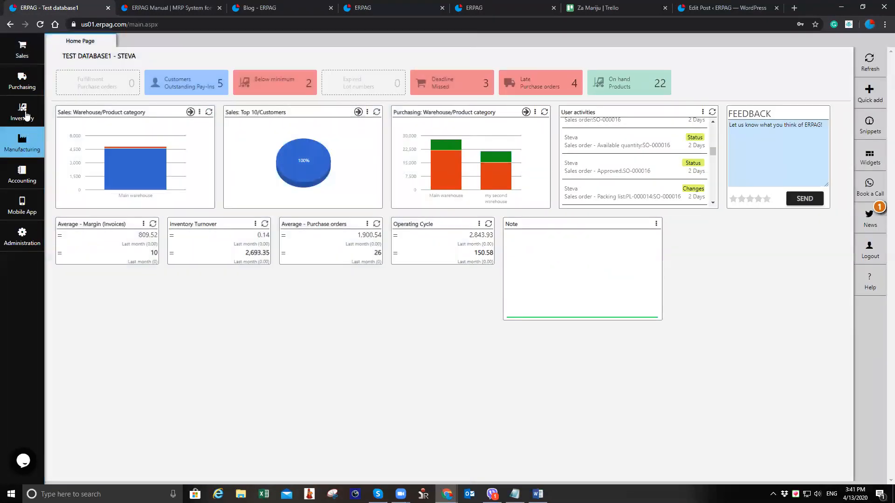
pyautogui.click(33, 80)
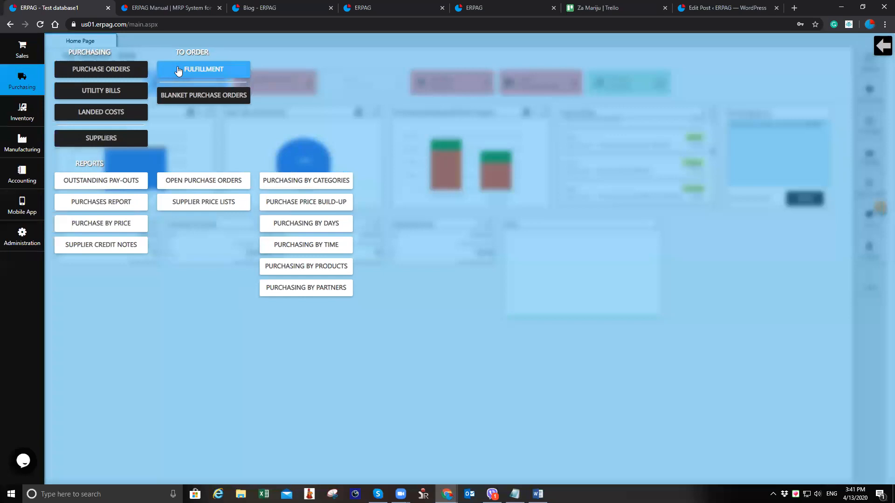
pyautogui.click(134, 74)
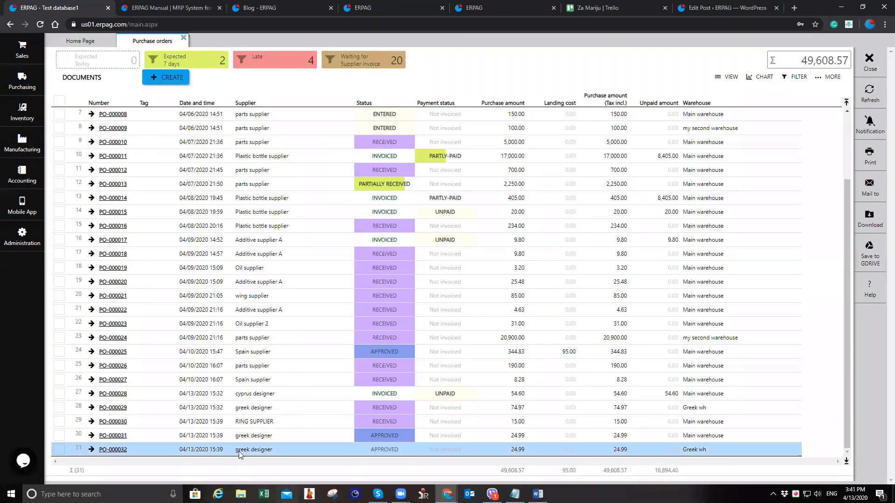
# Open purchase order PO-000031 and post its goods received note for the Bracelet
pyautogui.click(240, 436)
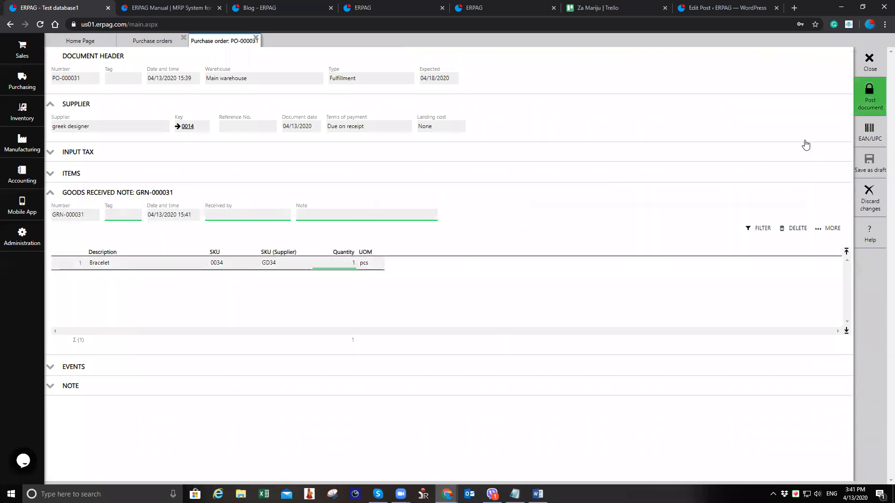
pyautogui.click(869, 97)
pyautogui.click(427, 283)
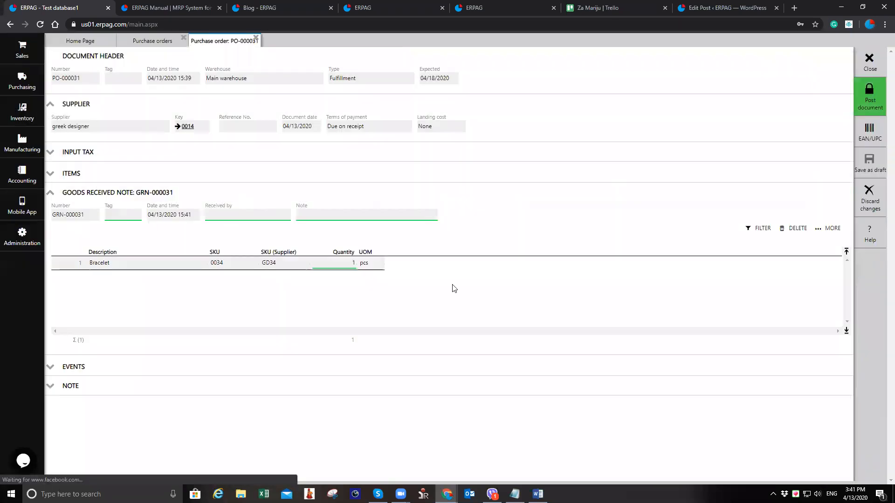
# Receive purchase order PO-000032, post its goods received note, and close the purchase orders list
pyautogui.click(869, 65)
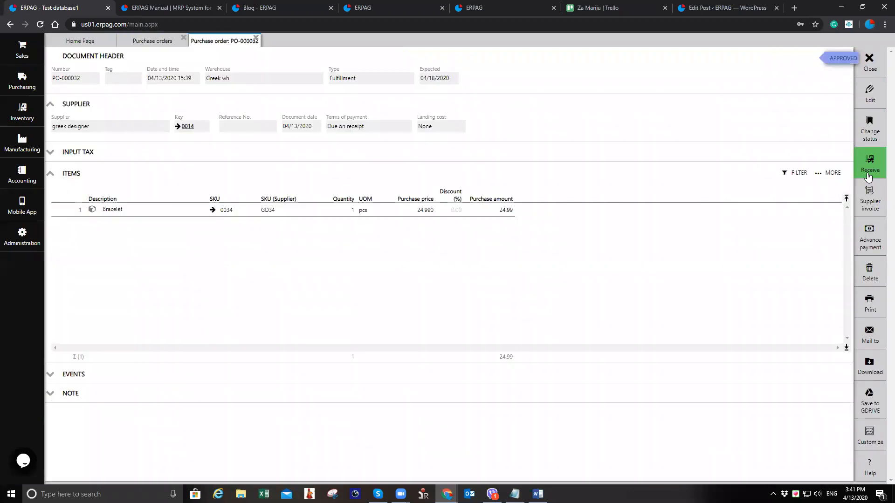
pyautogui.click(866, 170)
pyautogui.click(875, 95)
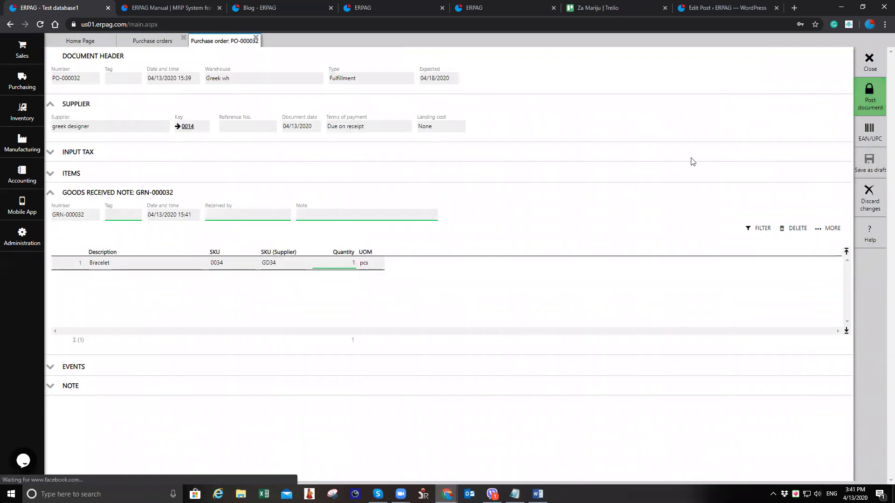
pyautogui.click(427, 283)
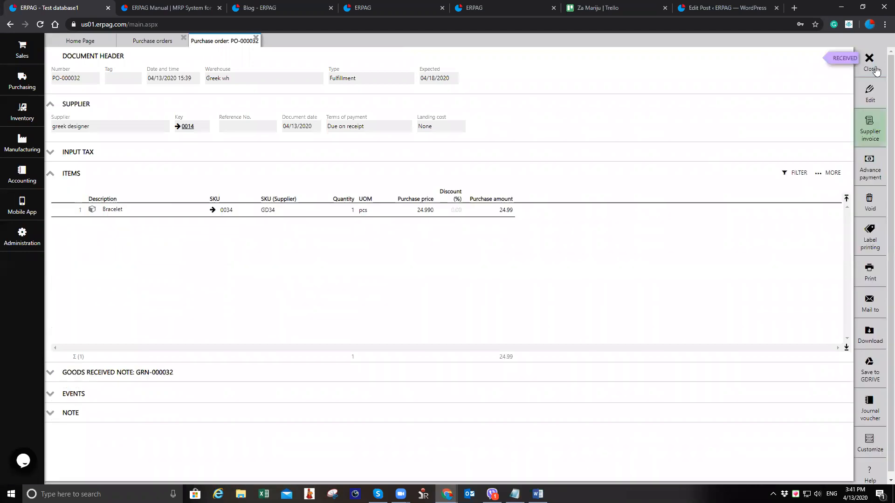
pyautogui.click(875, 69)
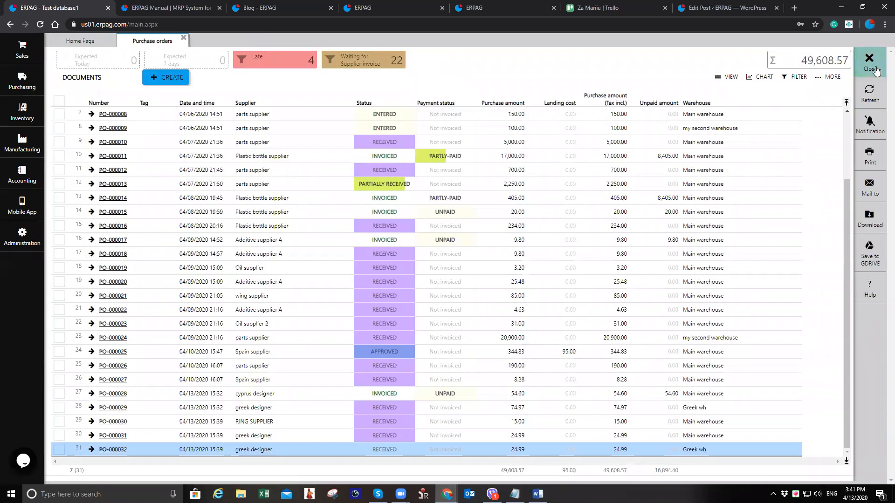
pyautogui.click(875, 69)
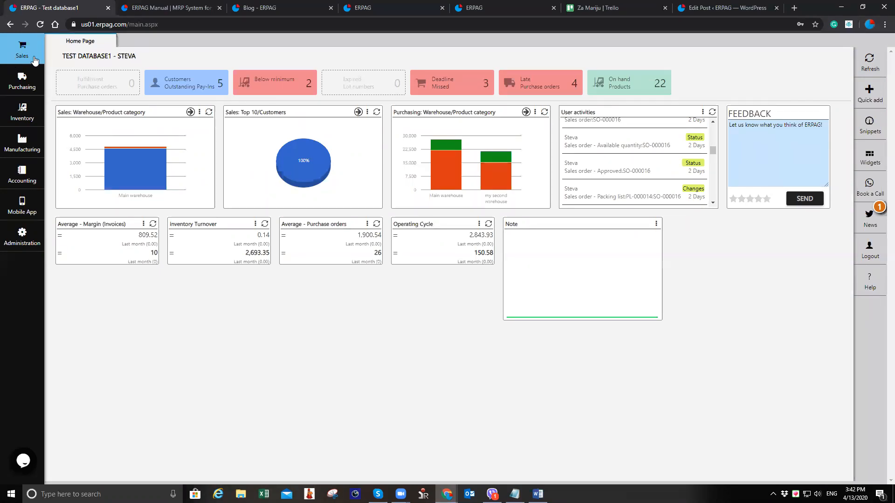
# Open a new point-of-sale receipt and switch the product list to the touch view
pyautogui.click(13, 47)
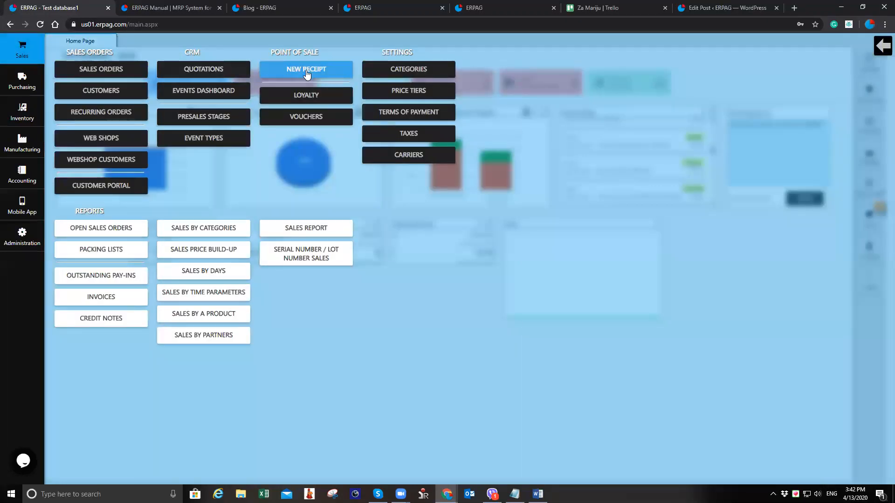
pyautogui.click(340, 75)
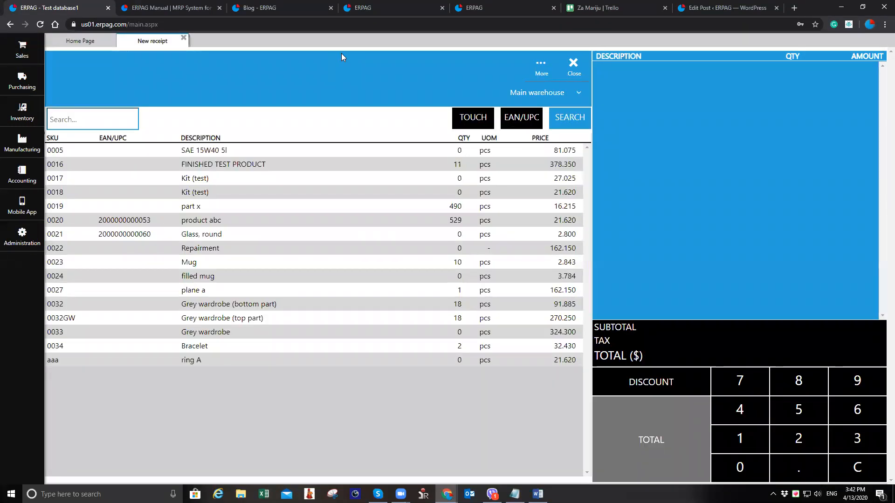
pyautogui.click(479, 122)
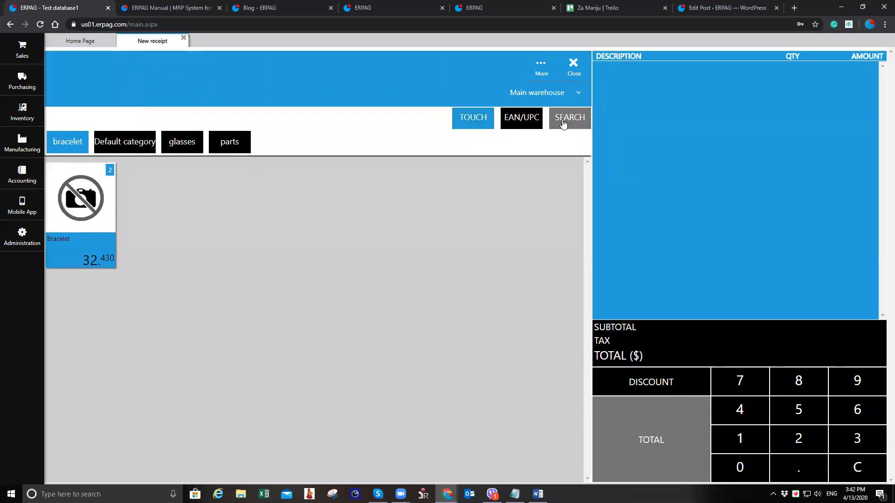
pyautogui.click(563, 123)
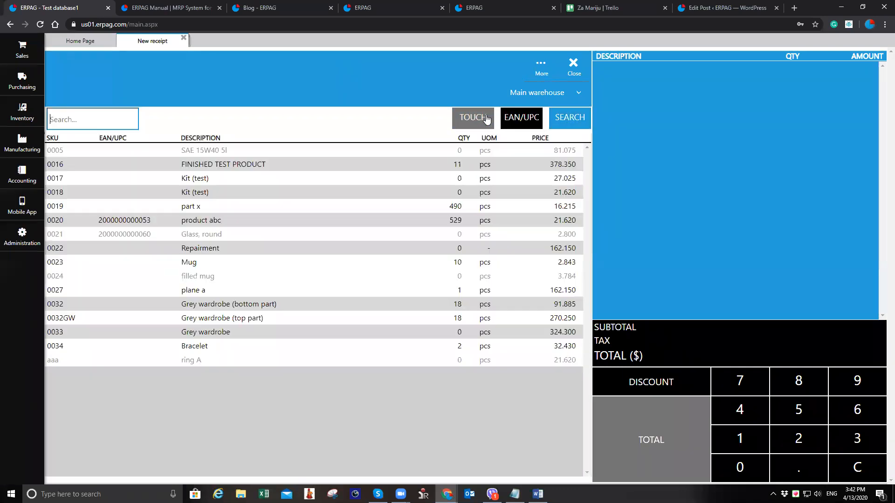
pyautogui.click(483, 119)
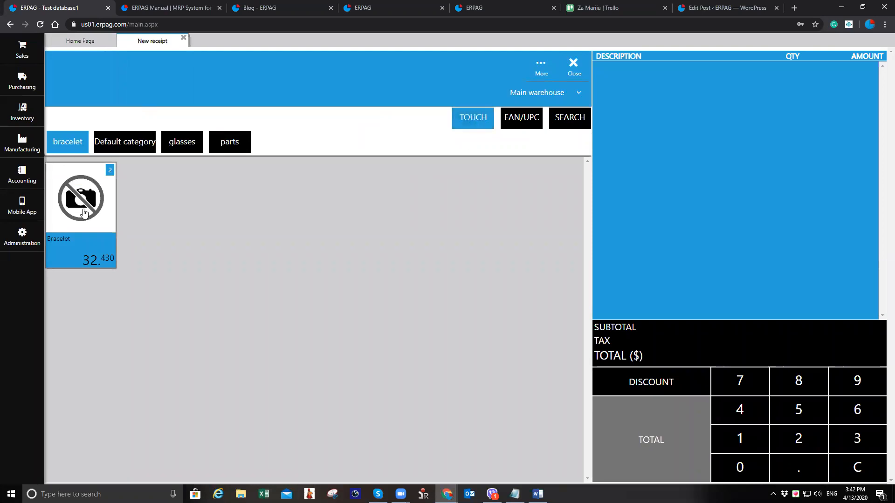
# Set the receipt's warehouse to Greek wh, briefly switching the product list to the EAN/UPC view and back
pyautogui.click(551, 94)
pyautogui.click(561, 113)
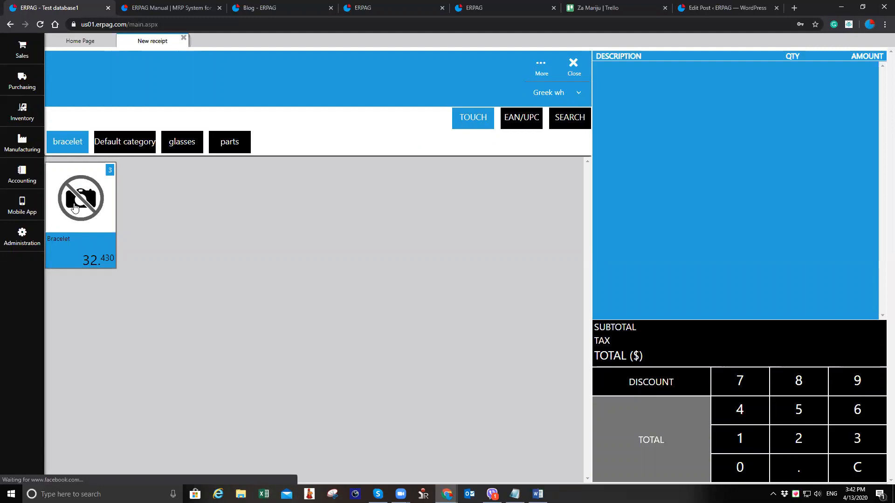
pyautogui.click(521, 119)
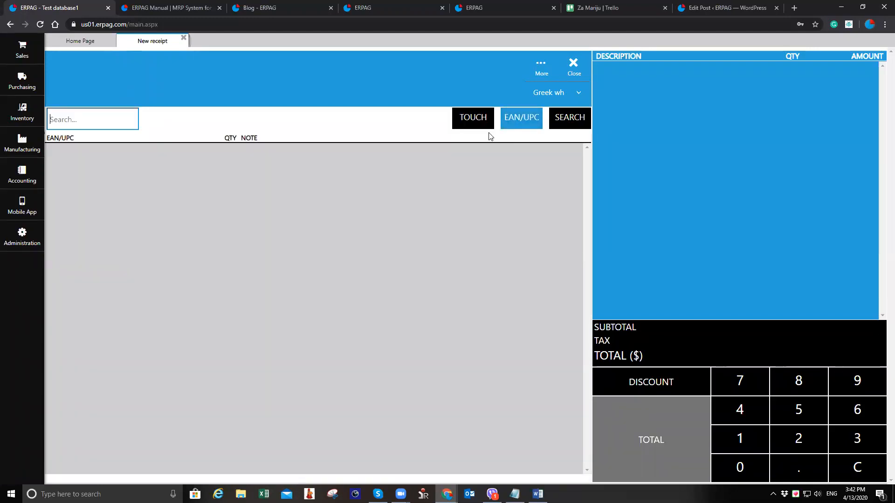
pyautogui.click(471, 119)
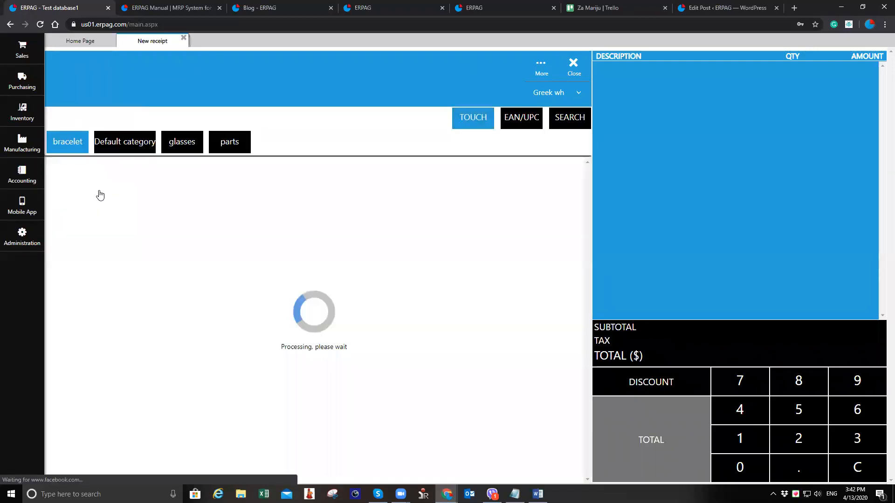
# Add one Bracelet to the receipt and proceed to the payment totals
pyautogui.click(88, 202)
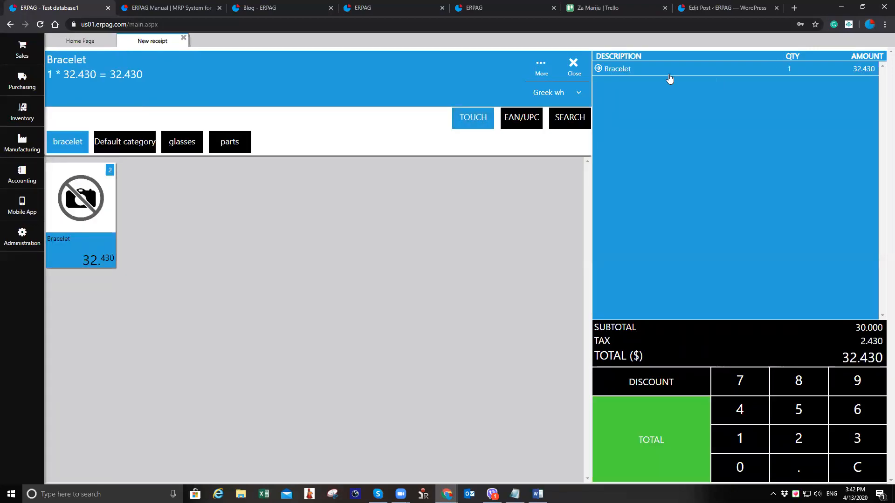
pyautogui.click(738, 69)
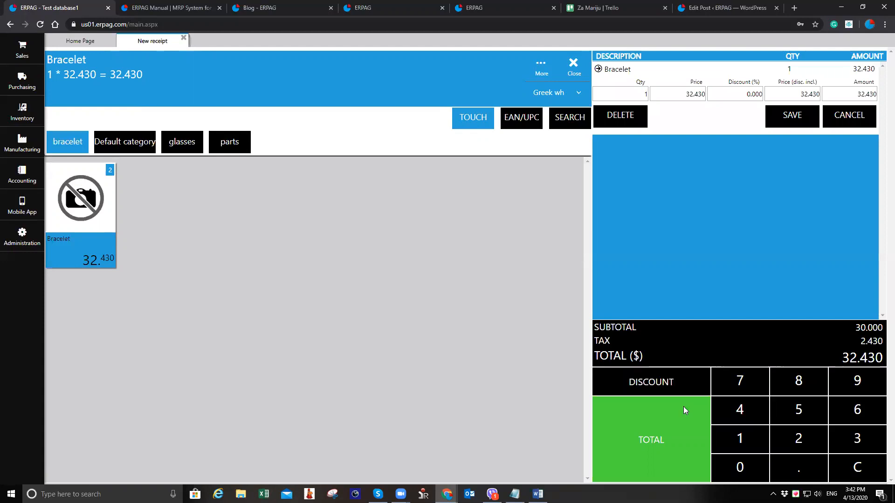
pyautogui.click(683, 423)
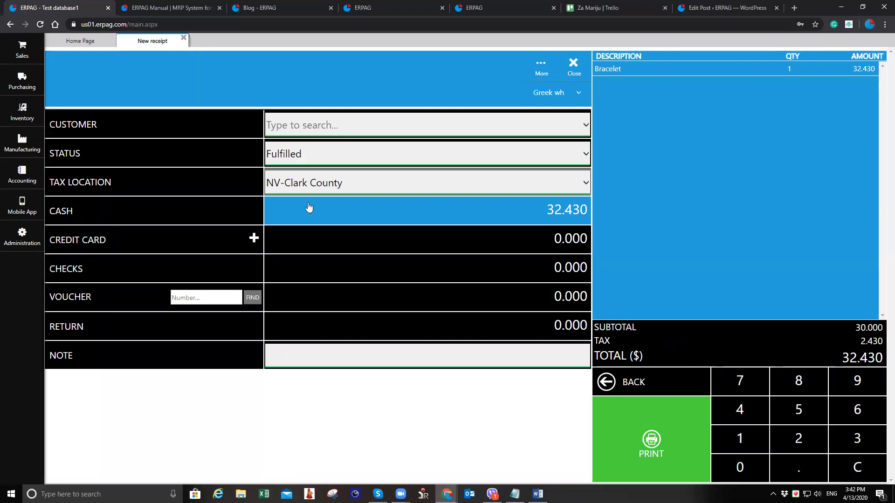
# Review the customer and credit card options, then complete the receipt as a cash sale and close the print preview
pyautogui.click(366, 129)
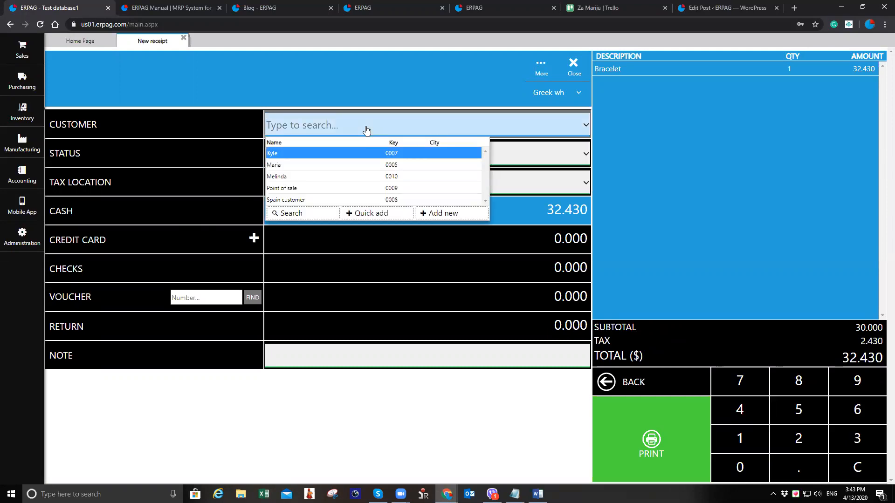
pyautogui.click(366, 130)
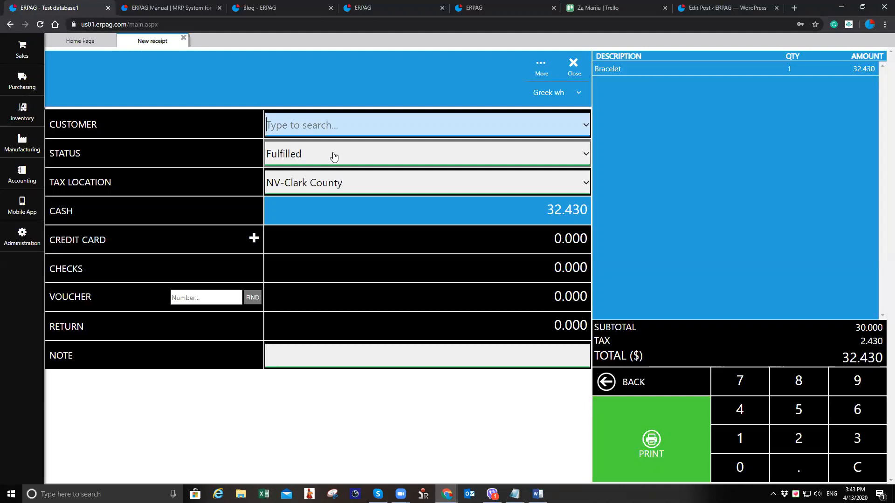
pyautogui.click(254, 239)
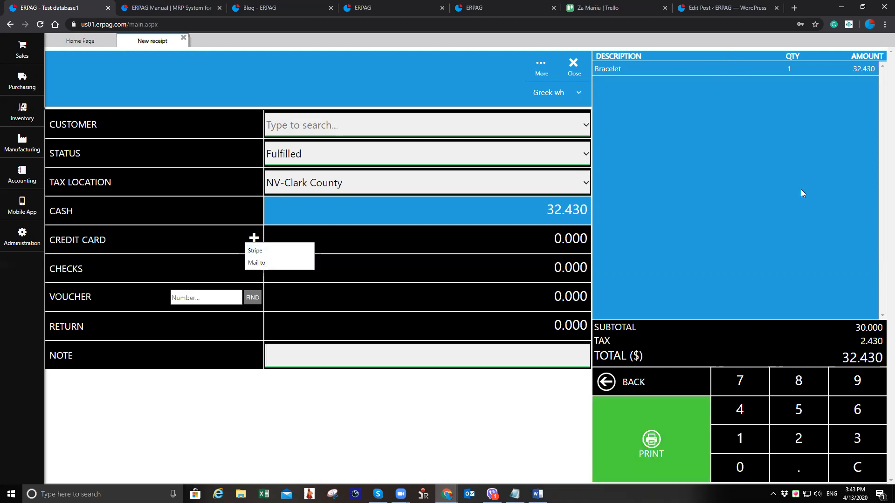
pyautogui.click(682, 441)
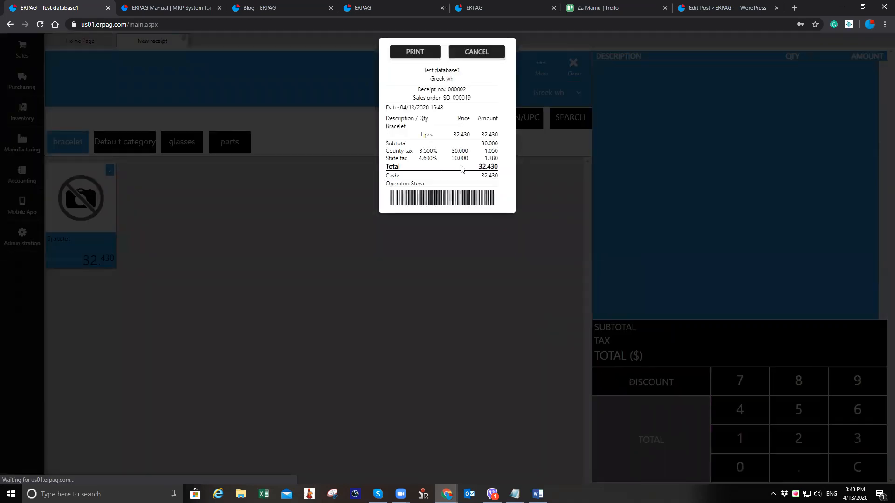
pyautogui.click(495, 53)
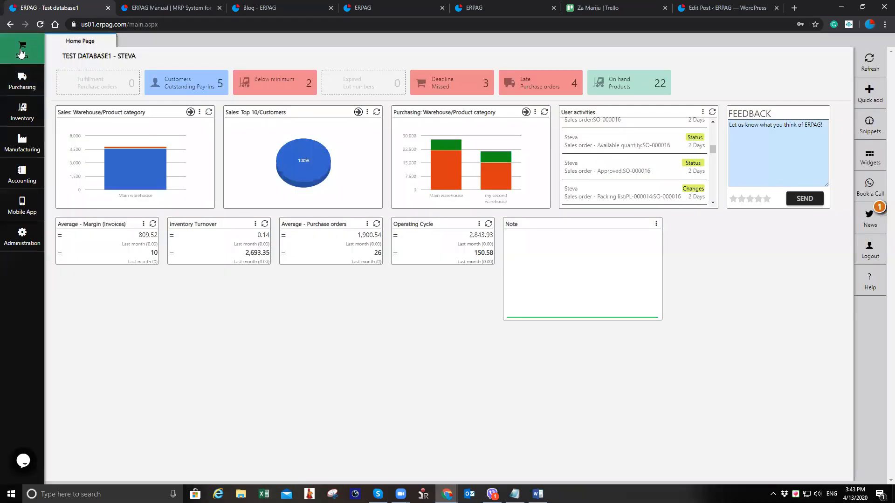
# Open the sales orders list and examine the new point-of-sale order's columns across the table
pyautogui.click(21, 53)
pyautogui.click(107, 71)
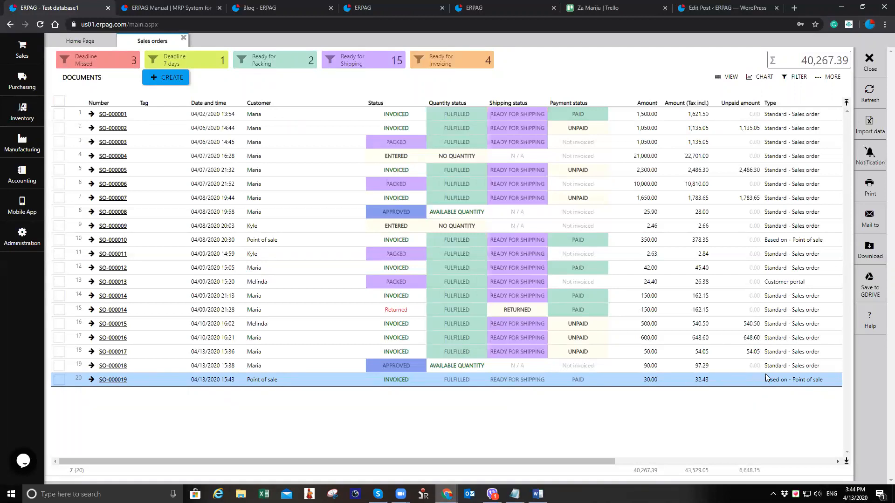
pyautogui.moveTo(597, 462); pyautogui.dragTo(788, 460)
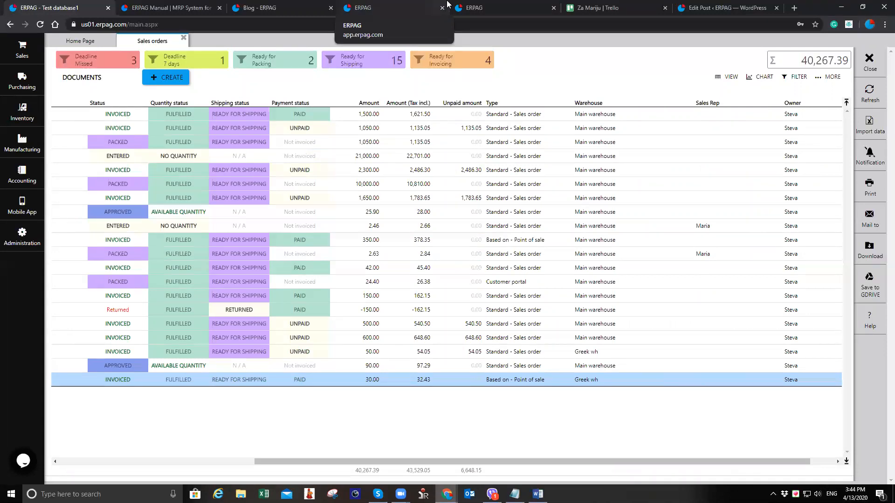
pyautogui.moveTo(436, 461); pyautogui.dragTo(204, 451)
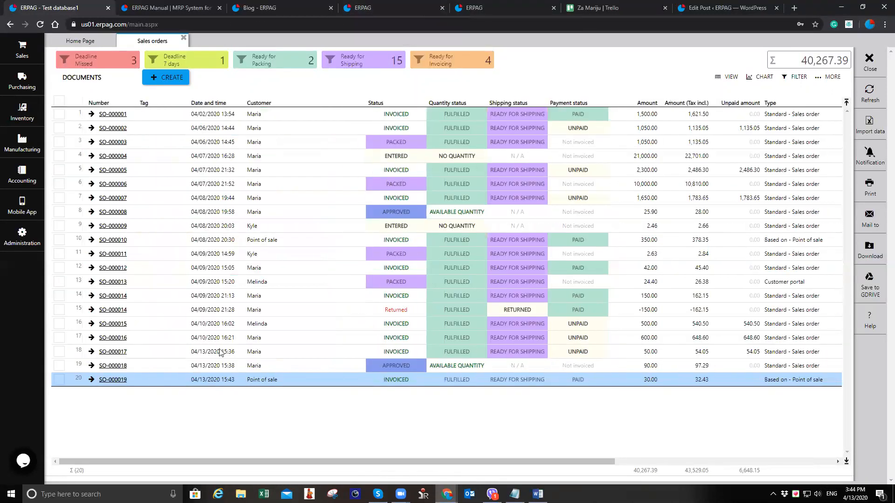